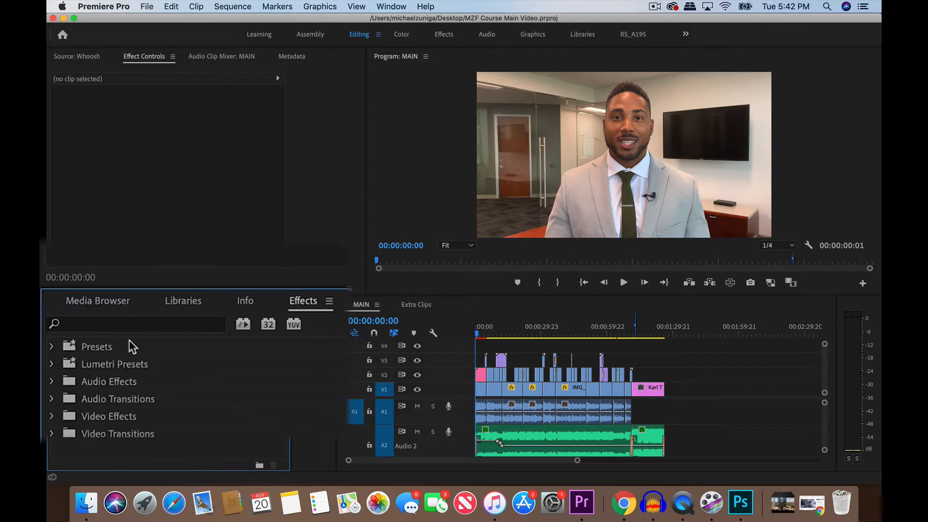
Find the Lumetri Color effect and apply it to the first clip on track V1
left_click(145, 327)
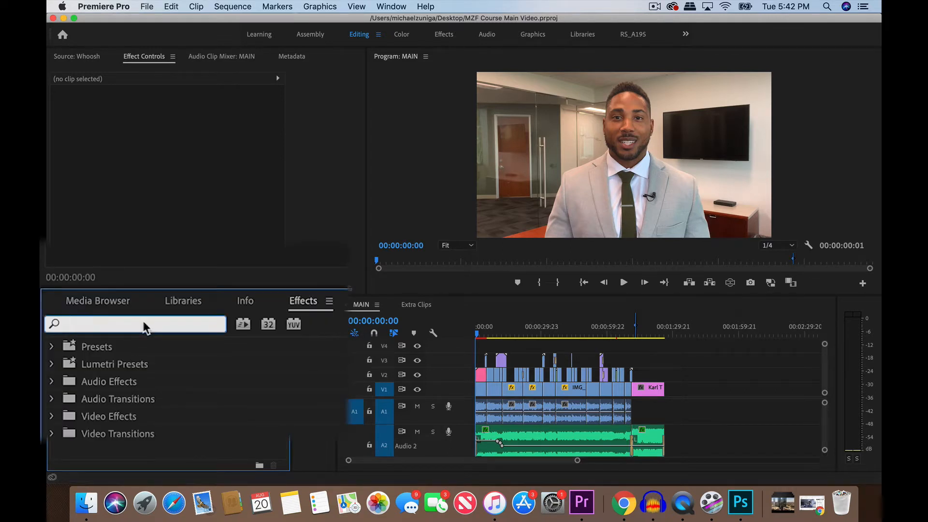
type("lum")
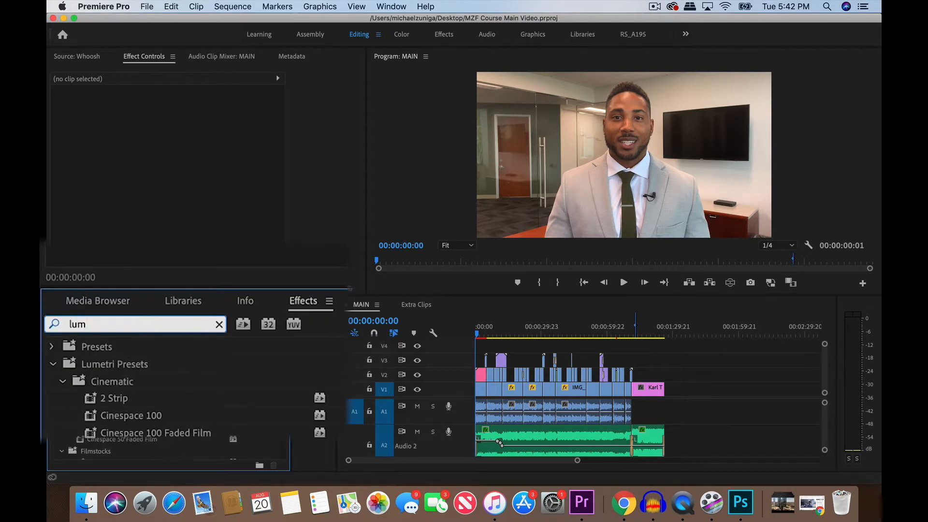
type("etri color")
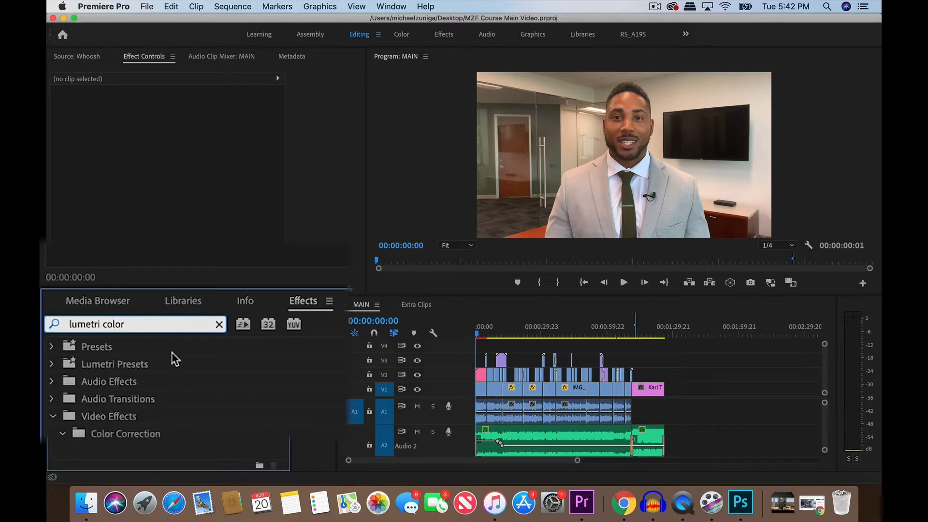
key("Return")
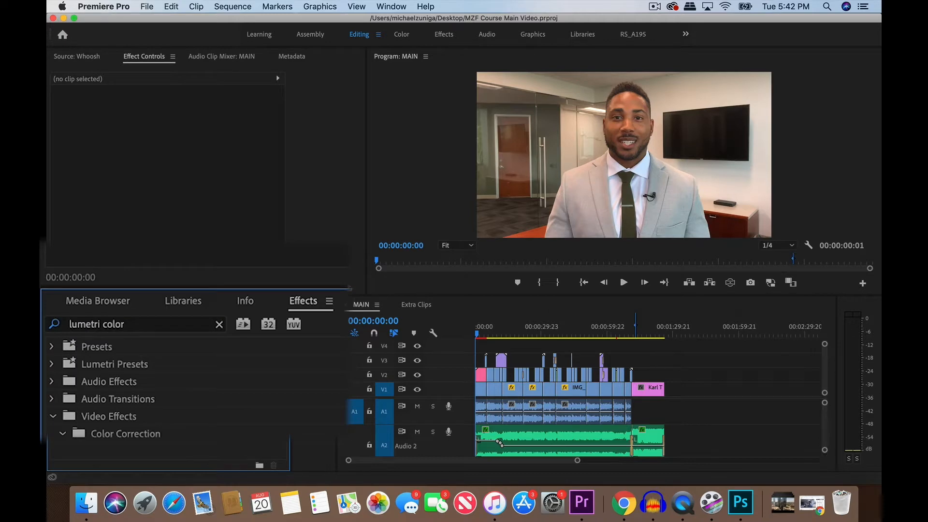
left_click(481, 390)
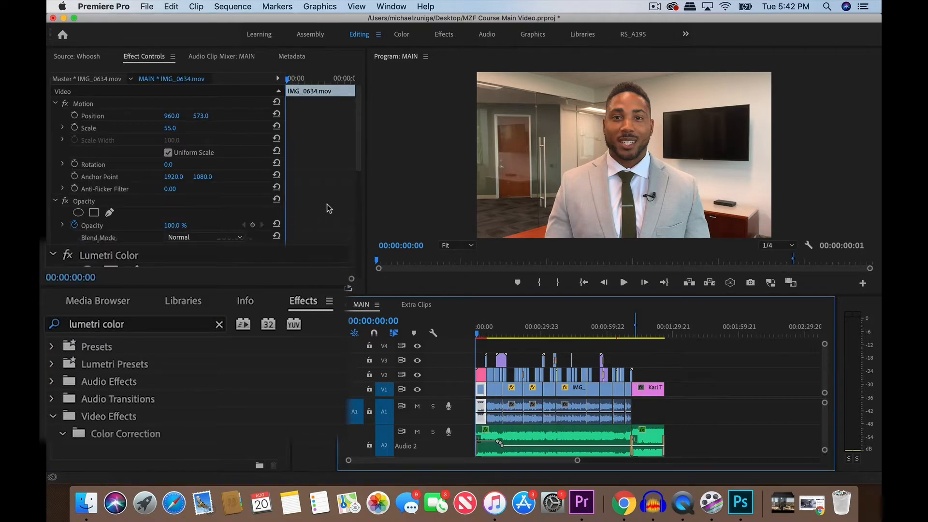
Expand the Basic Correction section of the first clip's Lumetri Color effect
scroll(327, 223, "down", 5)
scroll(295, 200, "up", 4)
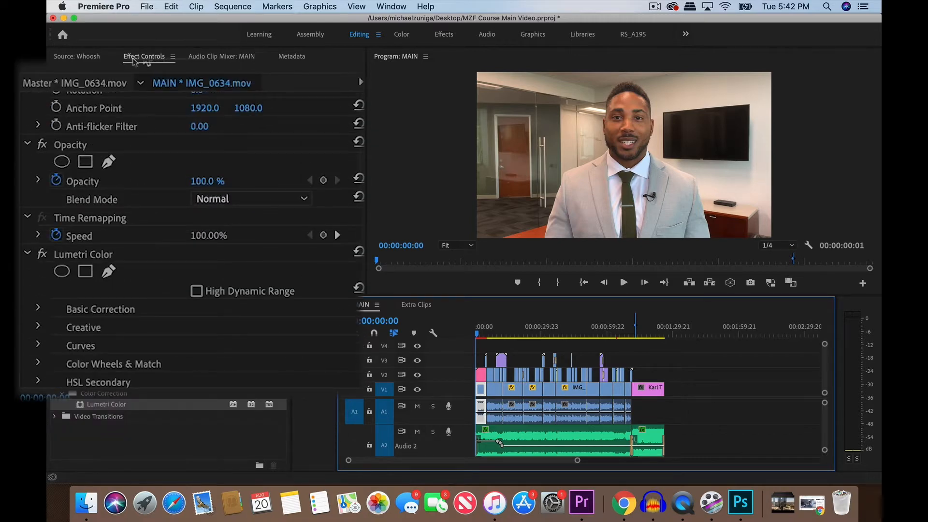
scroll(147, 316, "down", 3)
scroll(147, 317, "down", 1)
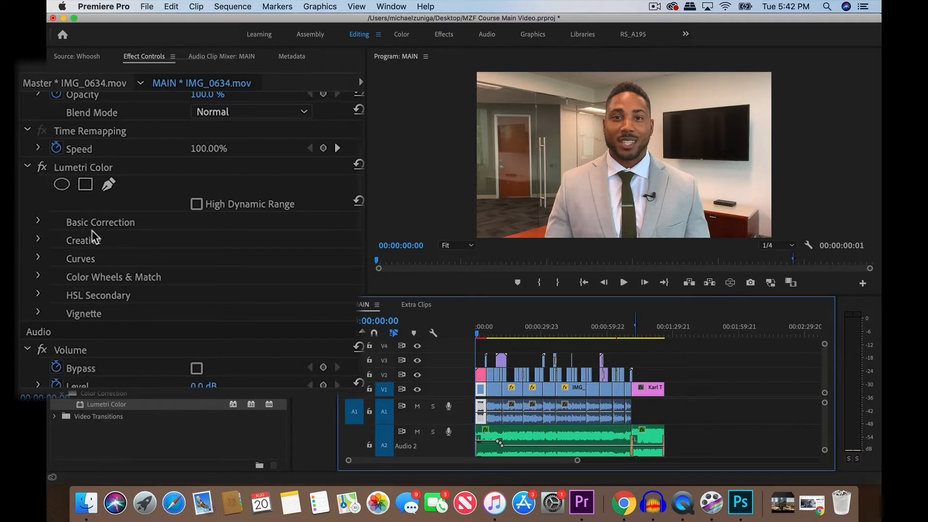
left_click(39, 222)
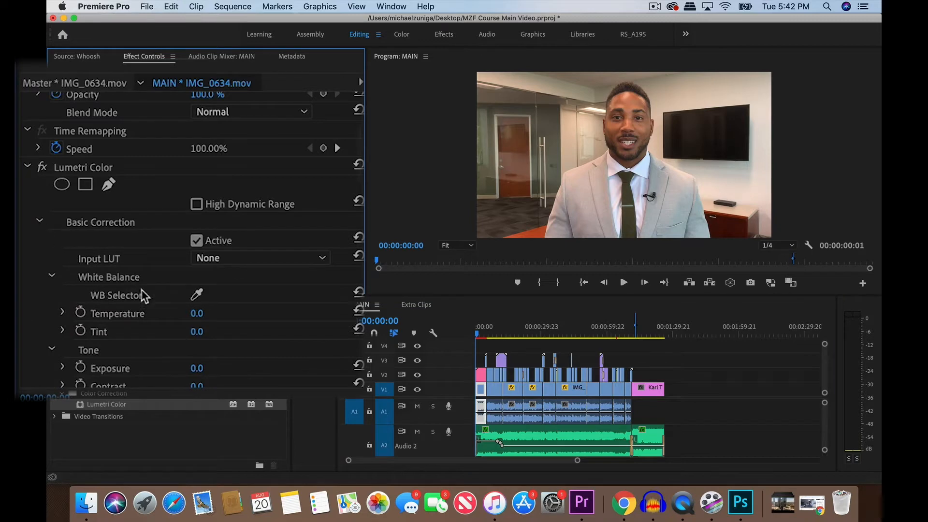
Set the first clip's Lumetri Color contrast to 50
scroll(140, 286, "down", 9)
scroll(275, 242, "up", 2)
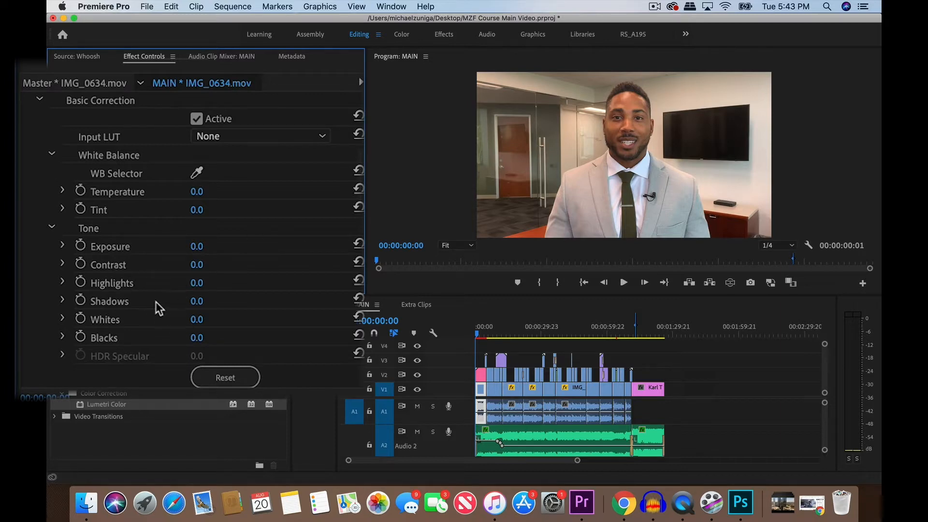
left_click(196, 264)
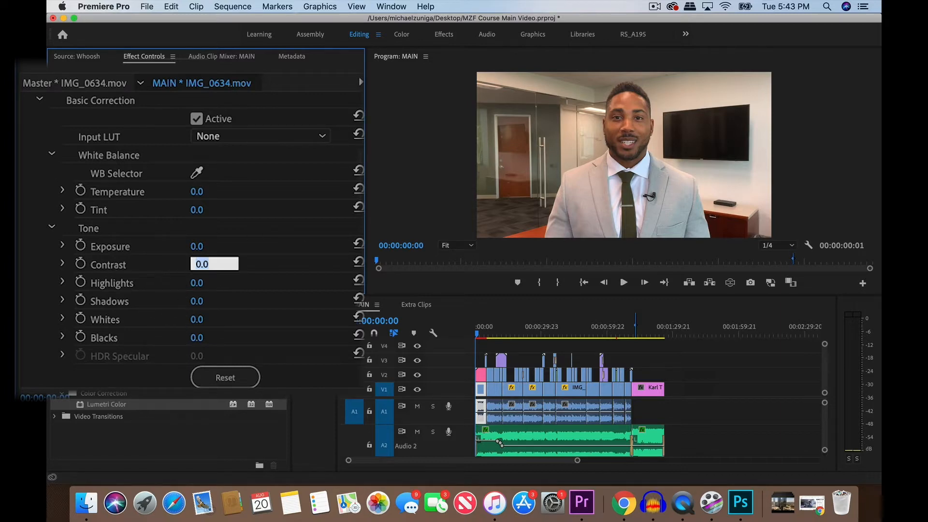
type("50")
key("Return")
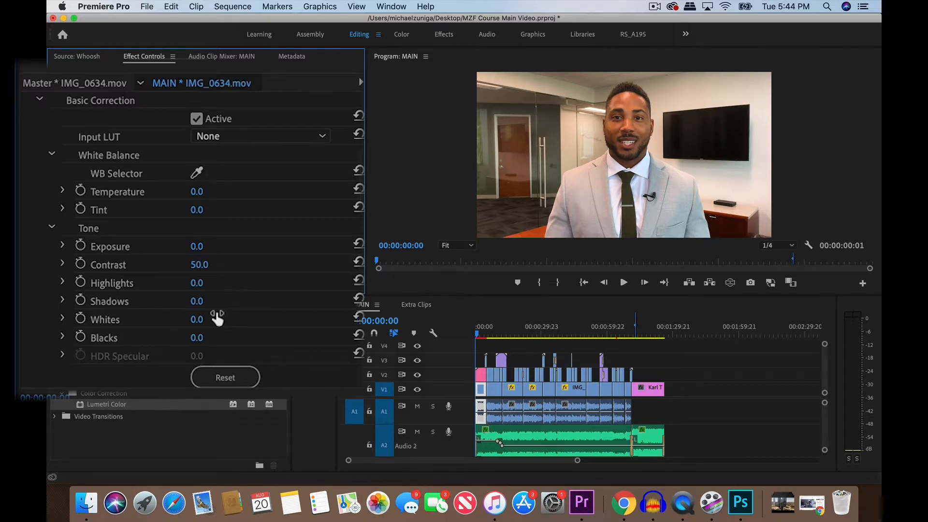
Set the first clip's Lumetri Color shadows to -10
left_click(199, 302)
type("10")
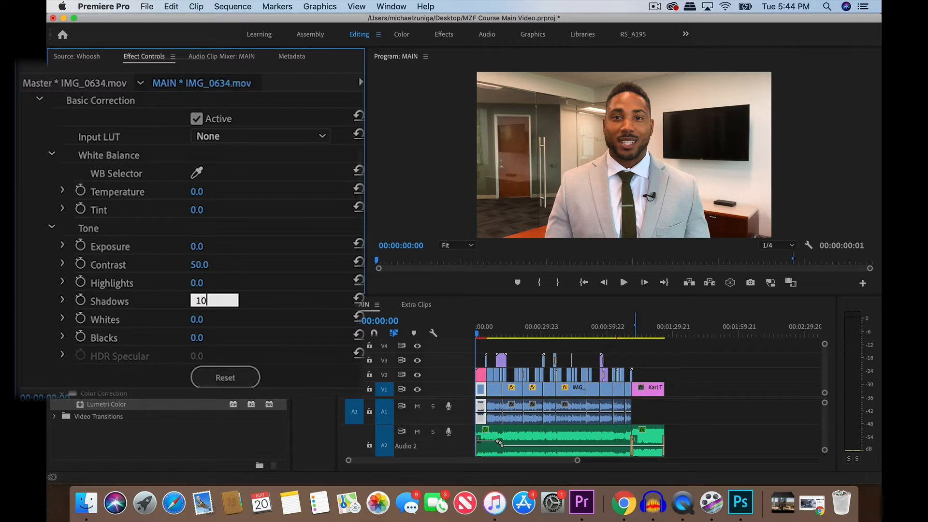
key("Return")
left_click(198, 301)
type("-10")
key("Return")
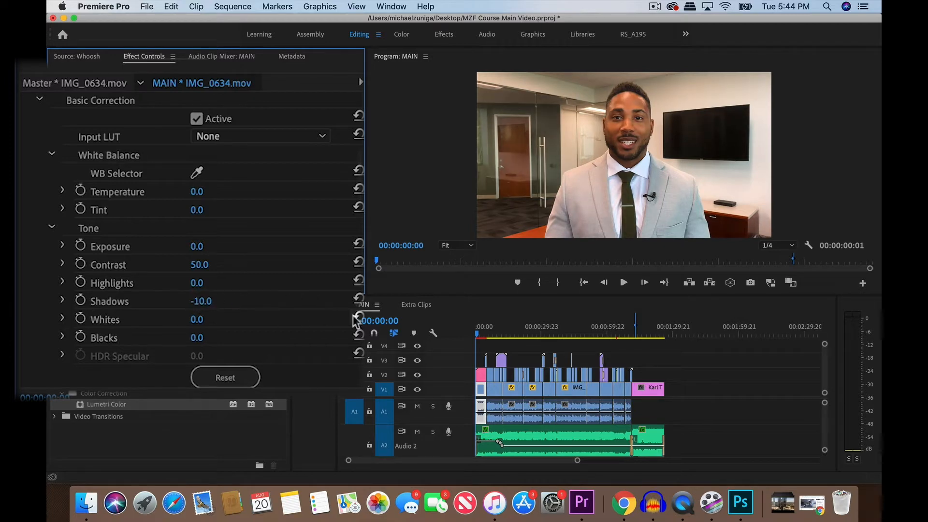
Cool the first clip's white balance by setting its temperature to -10
scroll(359, 338, "up", 2)
scroll(193, 232, "down", 2)
left_click(197, 191)
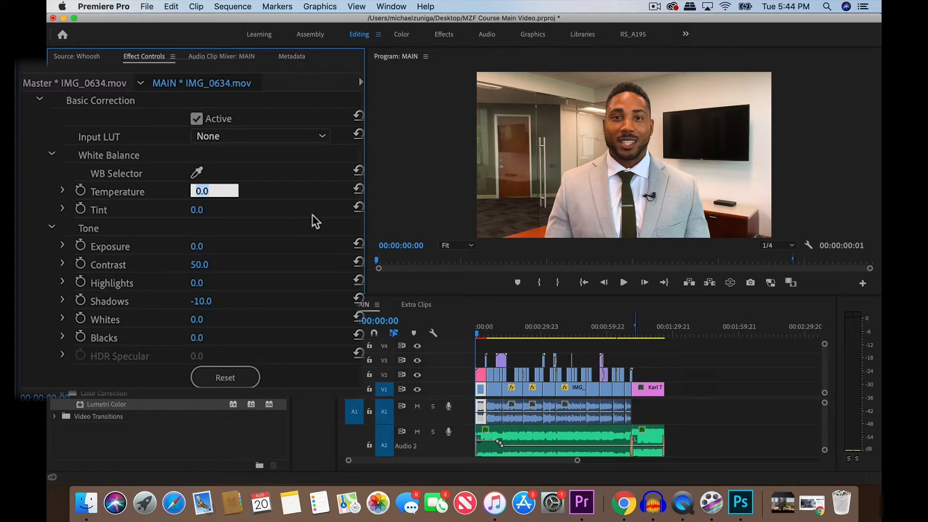
type("-10")
key("Return")
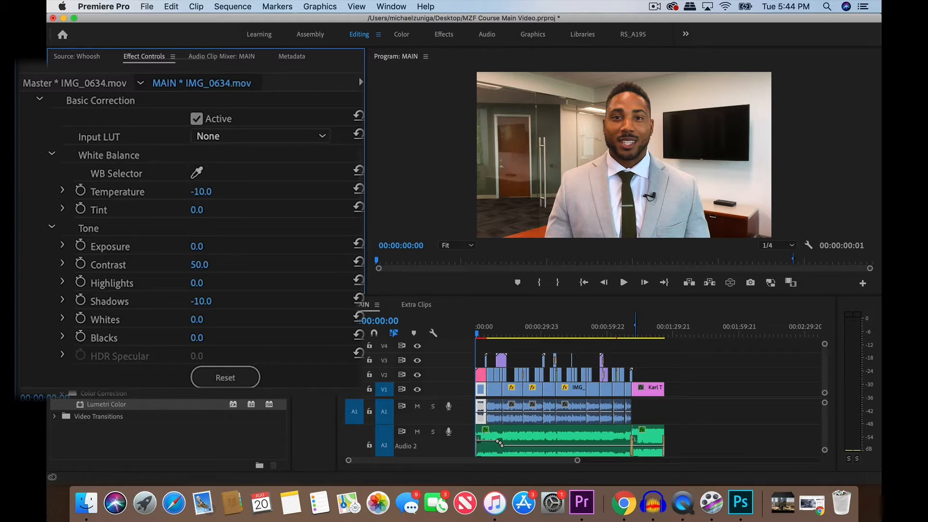
scroll(319, 251, "down", 4)
scroll(319, 251, "up", 3)
scroll(208, 232, "up", 3)
scroll(208, 232, "down", 2)
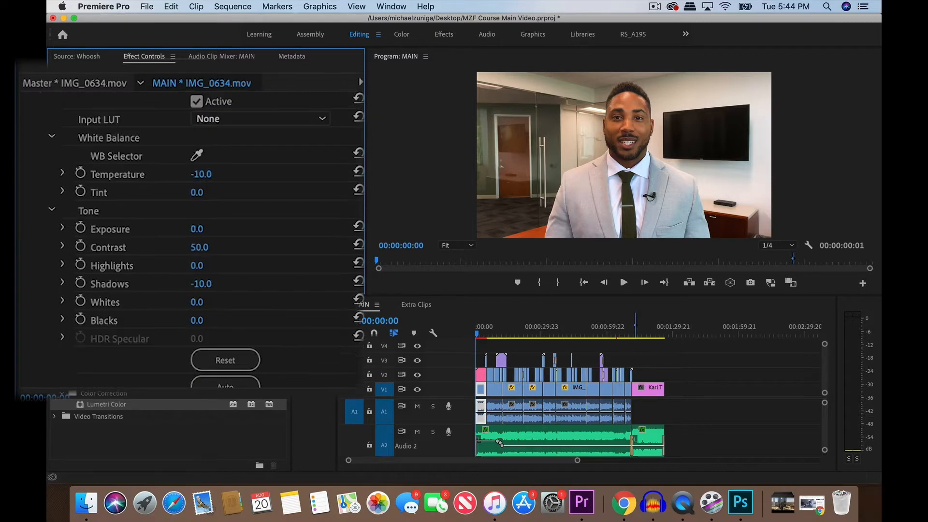
scroll(209, 239, "up", 1)
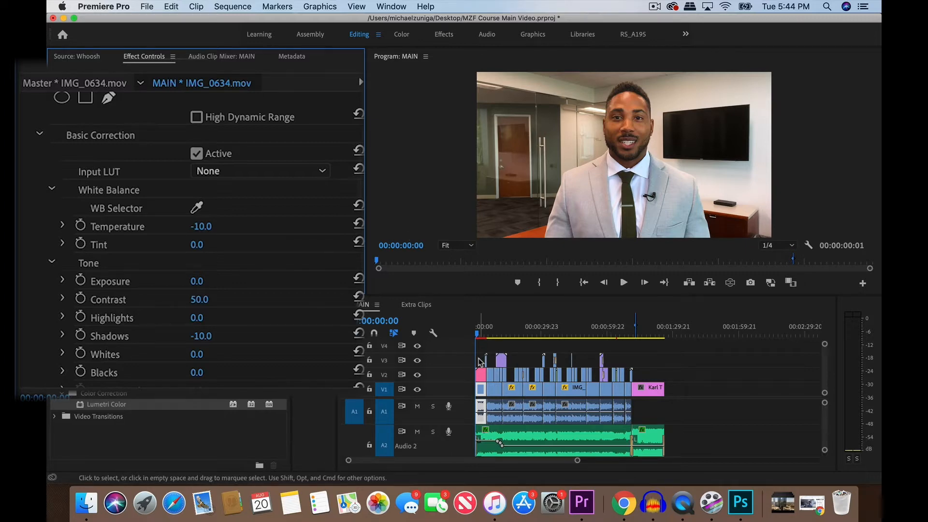
Compare the uncorrected footage around 00:00:16:15 with the color-corrected first clip
left_click(513, 330)
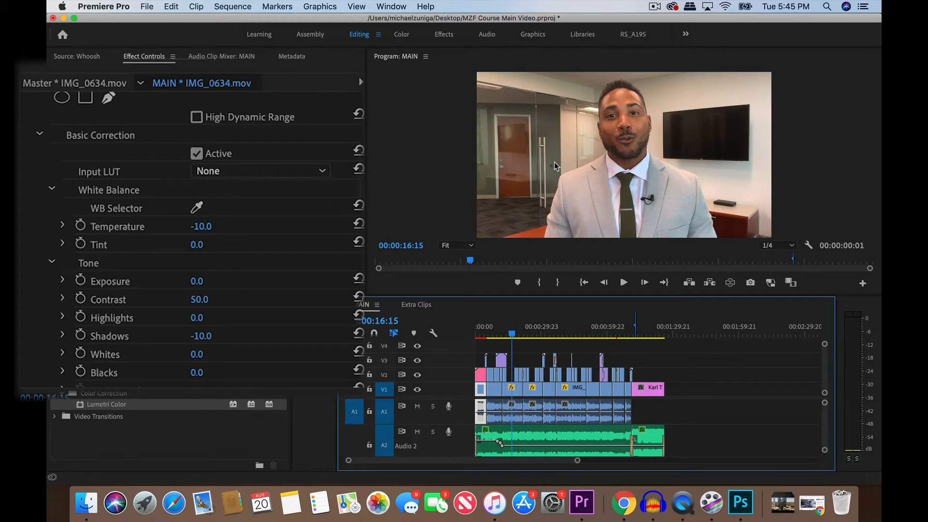
left_click_drag(511, 332, 480, 327)
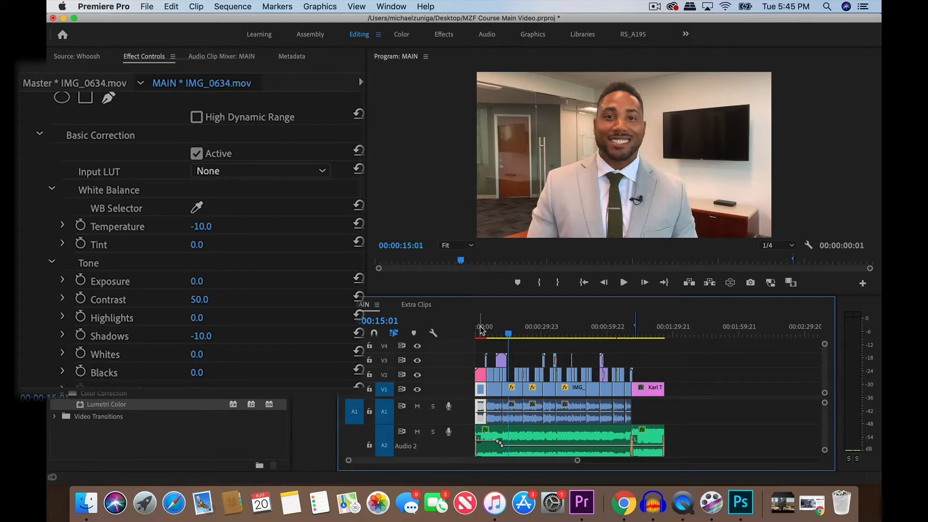
left_click(481, 330)
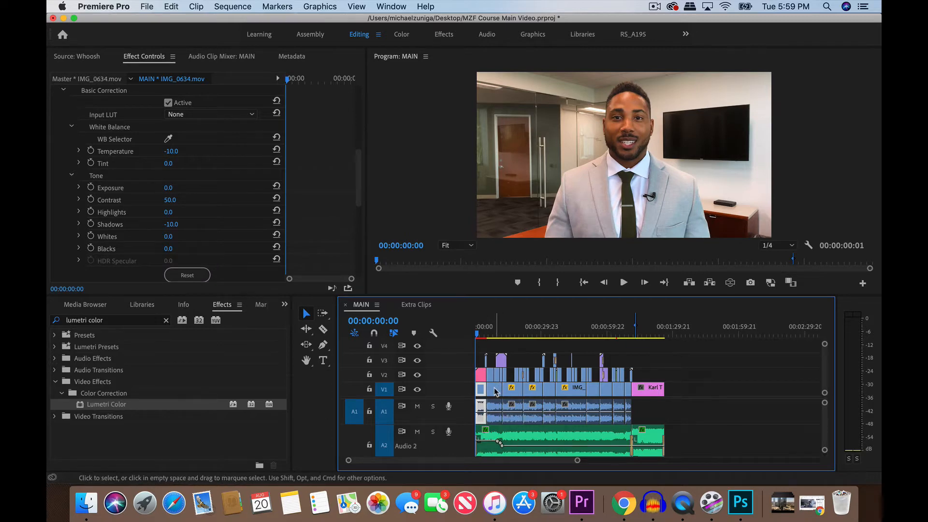
Paste only the Lumetri Color effect onto all V1 interview clips between the first clip and the pink title clip, leaving motion, opacity and audio attributes out
left_click(531, 359)
left_click(494, 391)
left_click(513, 393, "shift")
left_click(533, 395, "shift")
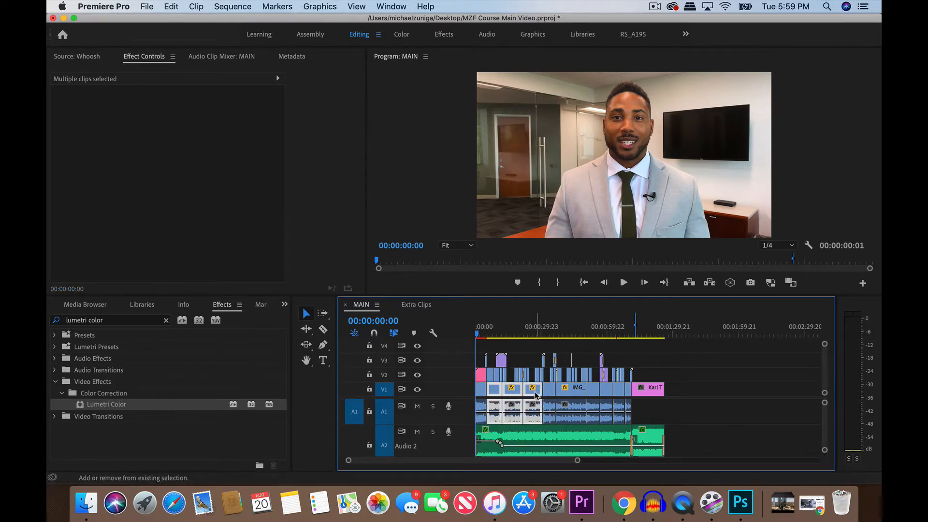
left_click(550, 393, "shift")
left_click(573, 394, "shift")
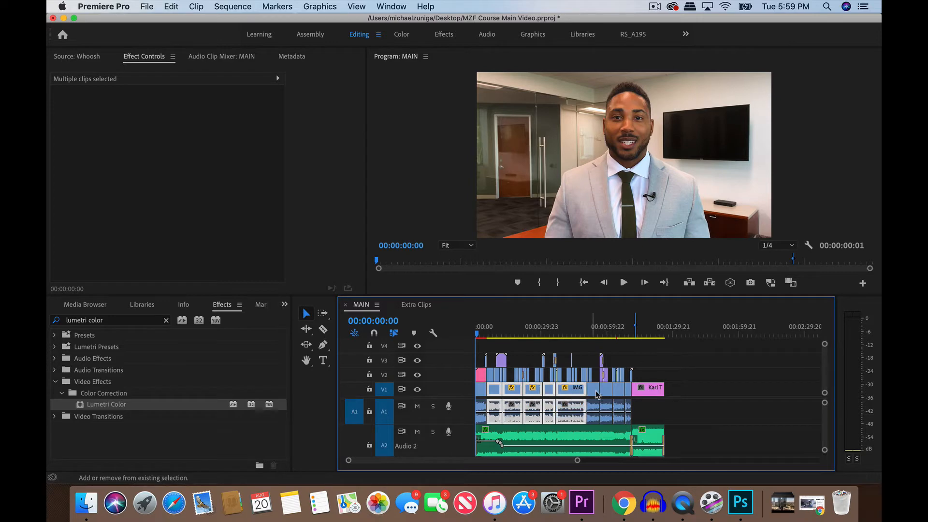
left_click(595, 393, "shift")
left_click(607, 393, "shift")
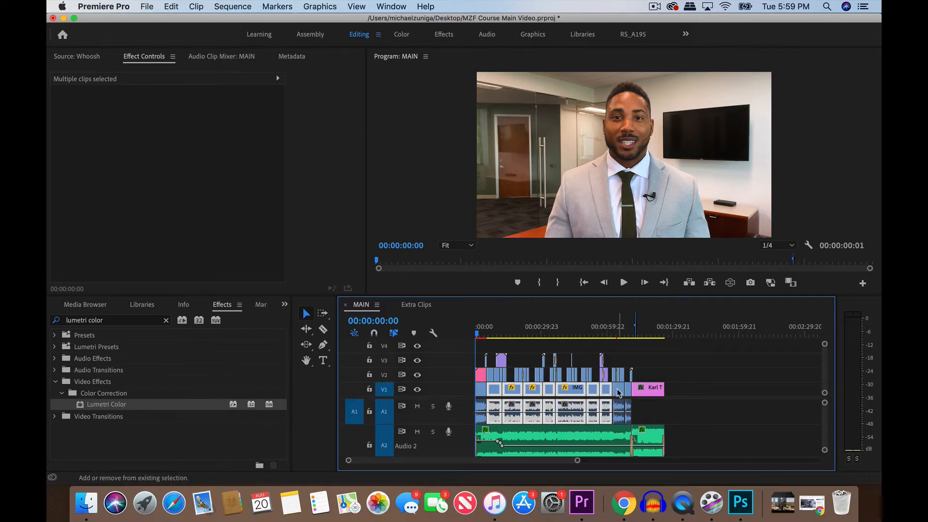
left_click(619, 390, "shift")
left_click(628, 389, "shift")
right_click(496, 394)
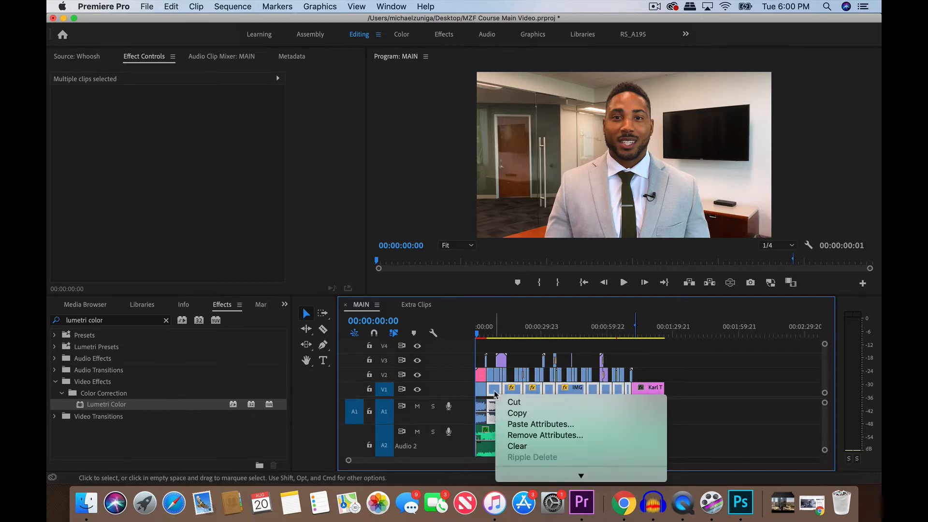
left_click(543, 424)
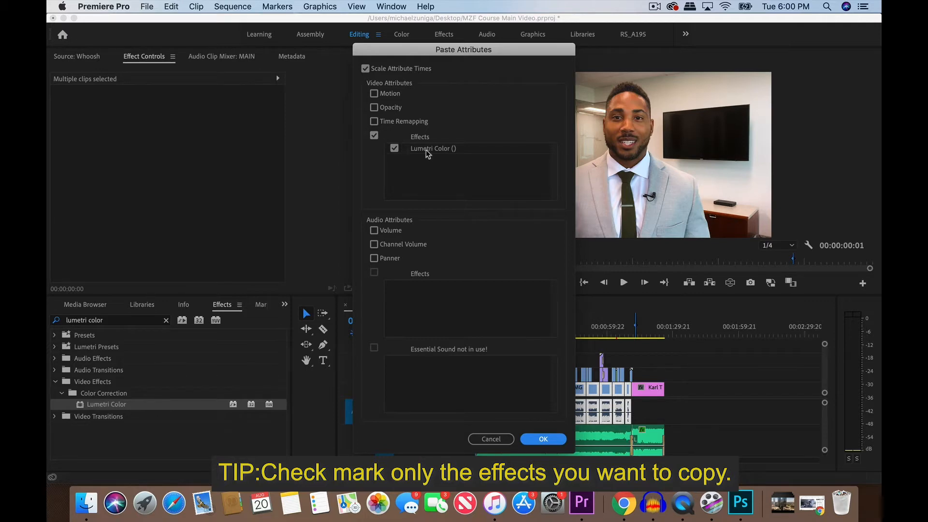
left_click(550, 440)
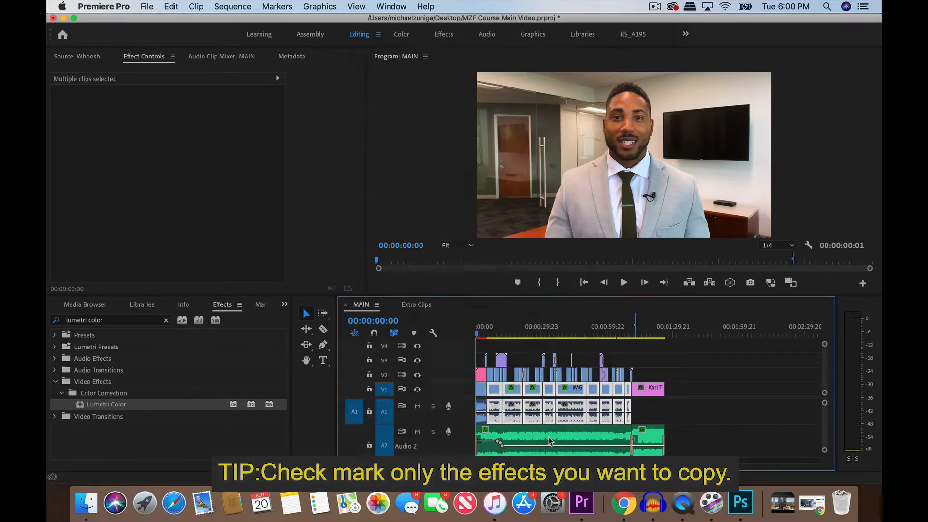
Compare the color of the first clip with the other interview clips at several timeline positions, and clear the clip selection
left_click(514, 332)
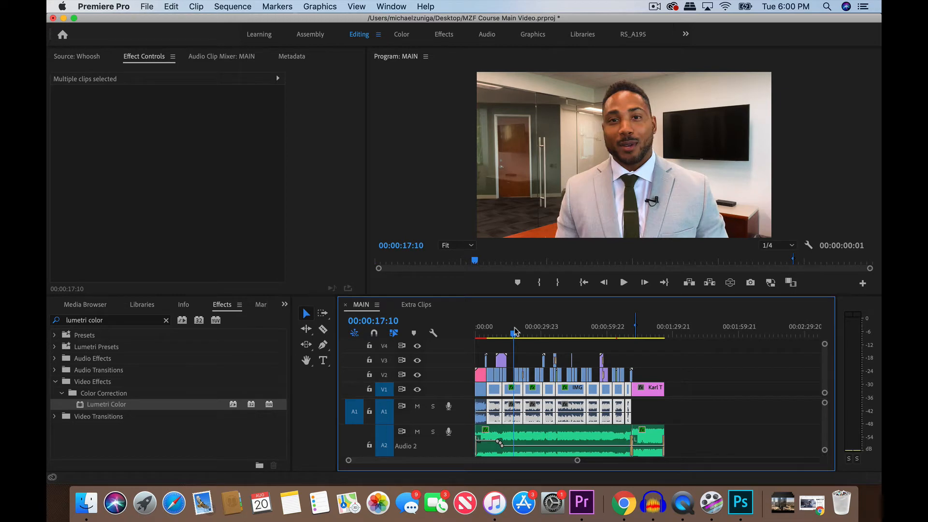
left_click(548, 332)
left_click(512, 333)
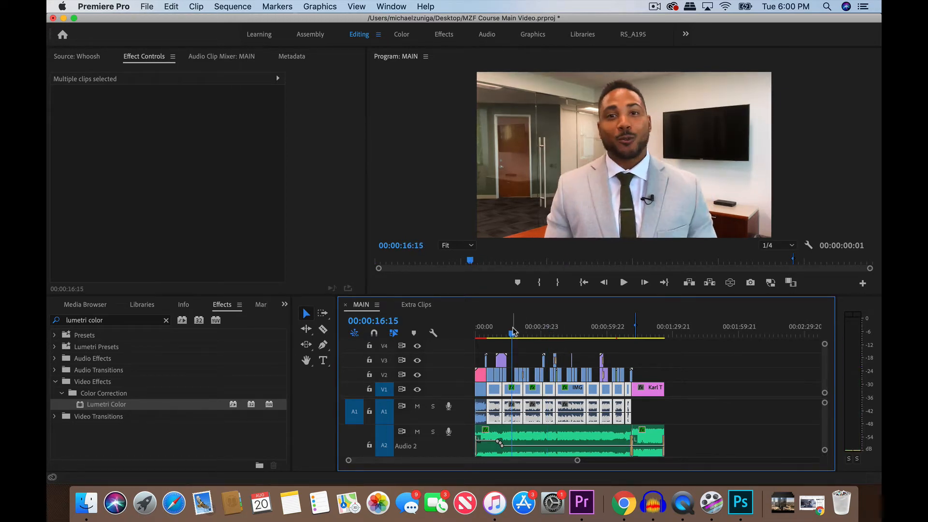
left_click(480, 333)
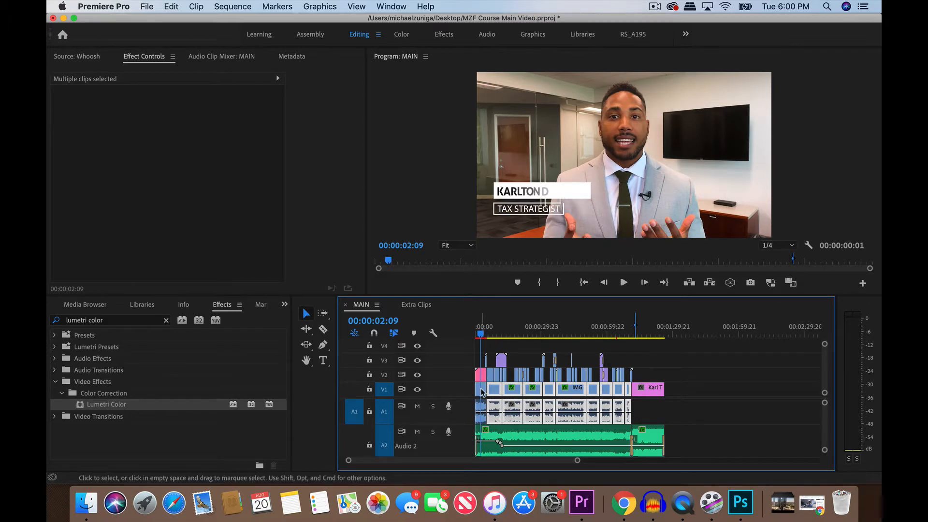
left_click(512, 333)
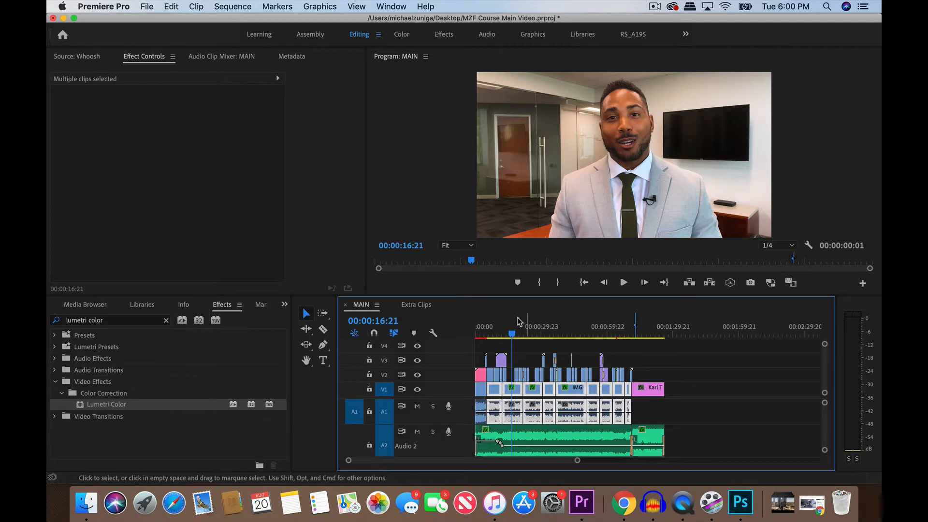
left_click(590, 350)
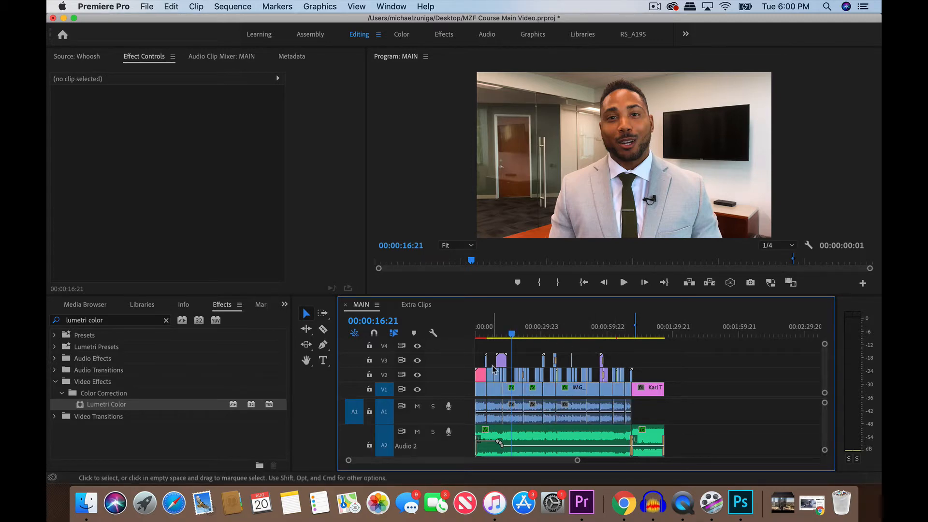
Preview the uncorrected black car footage on V2 around 00:00:07:09 and the gym footage at 00:00:37:17
left_click(490, 330)
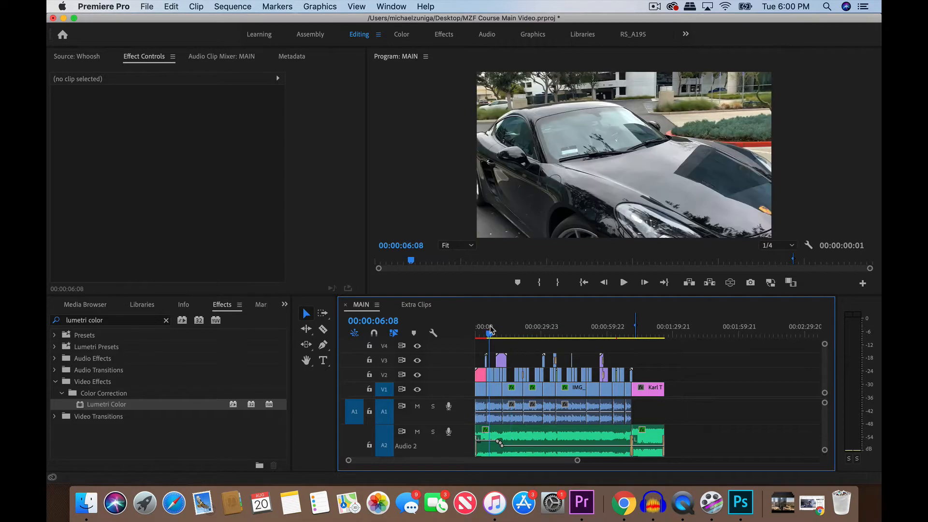
key("space")
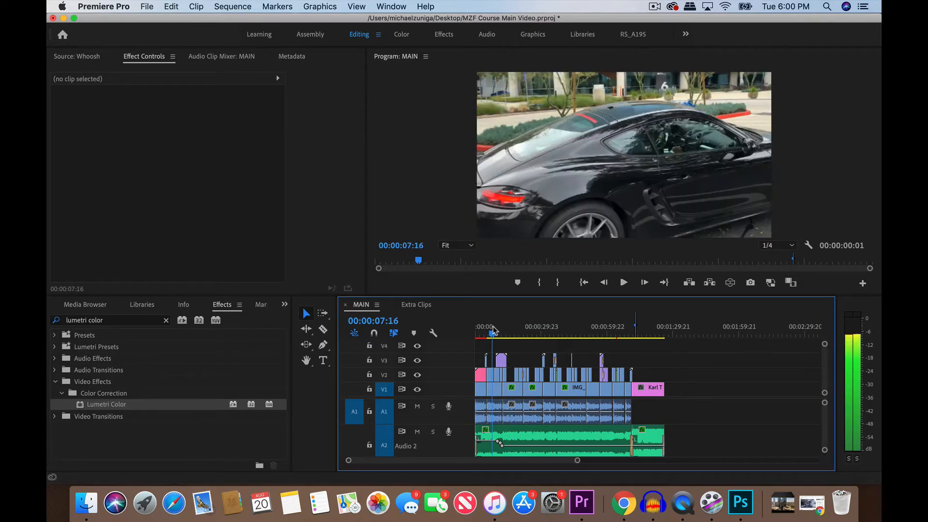
left_click(491, 331)
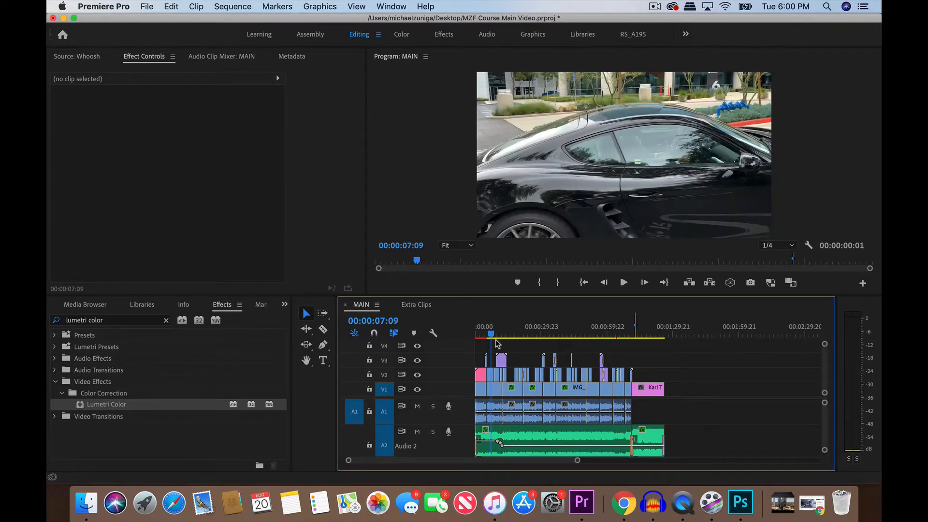
left_click(490, 376)
right_click(491, 377)
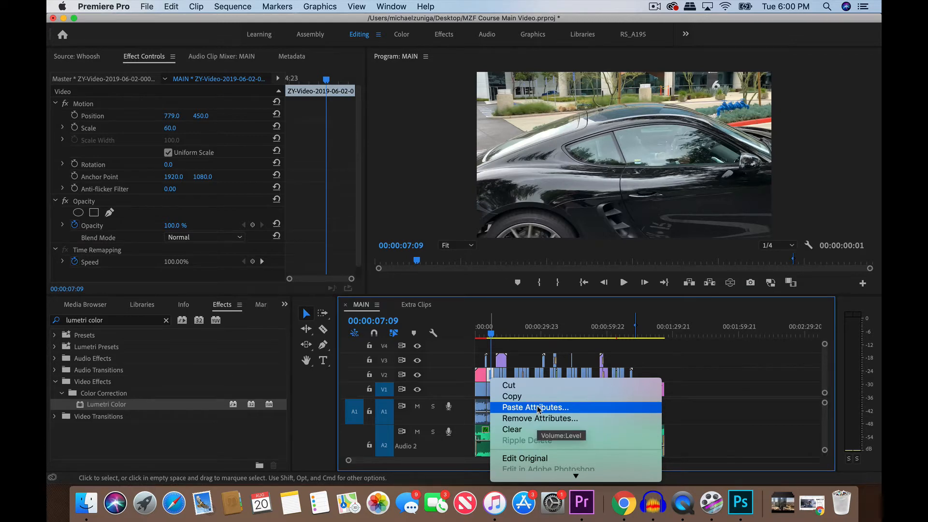
left_click(492, 373)
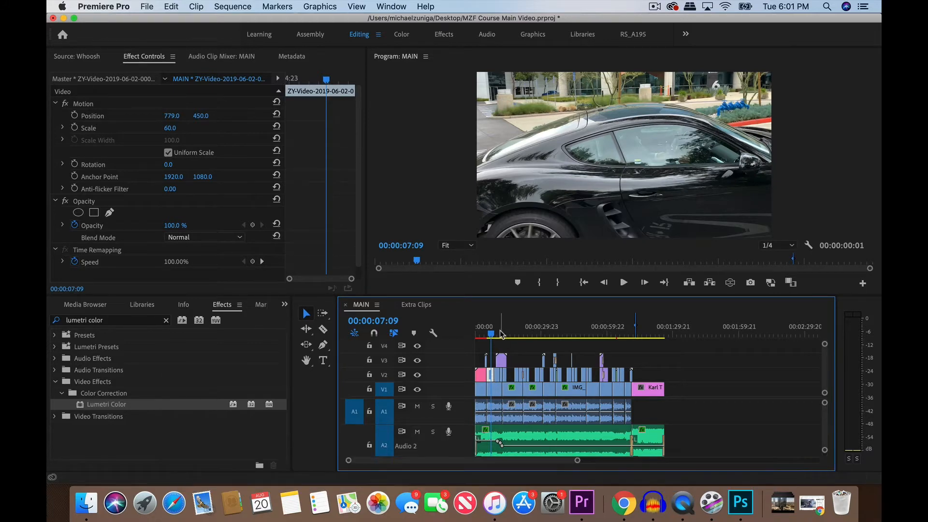
left_click(558, 334)
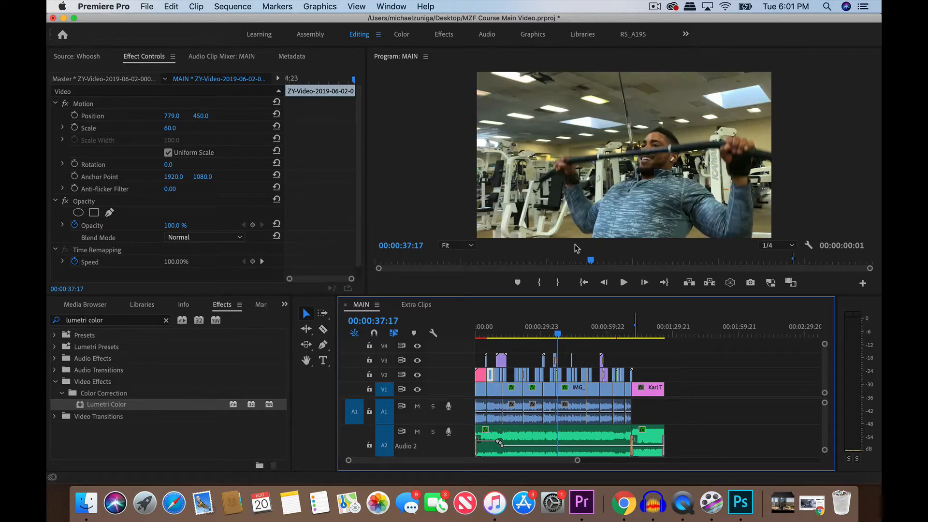
Paste only the Lumetri Color effect onto the V2 car clip at 00:00:07:03, leaving motion, opacity and audio attributes out
left_click(493, 337)
right_click(490, 376)
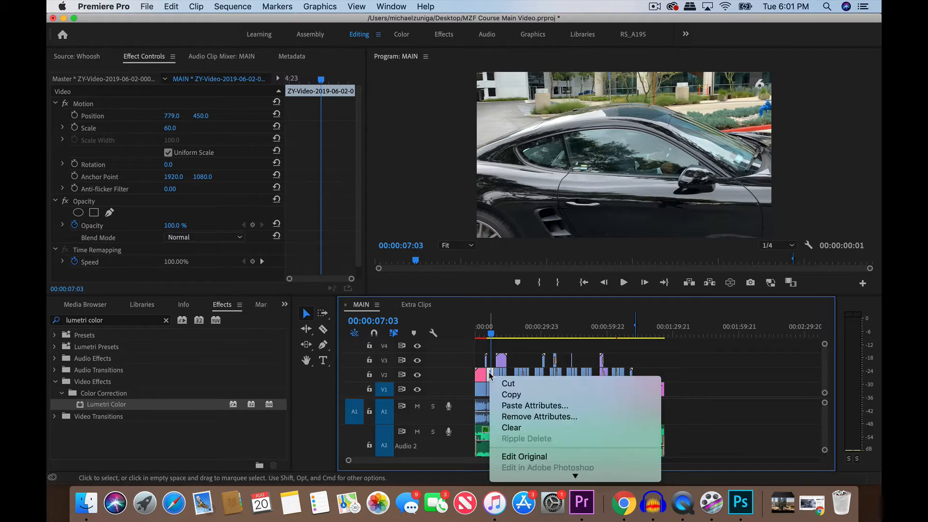
left_click(514, 406)
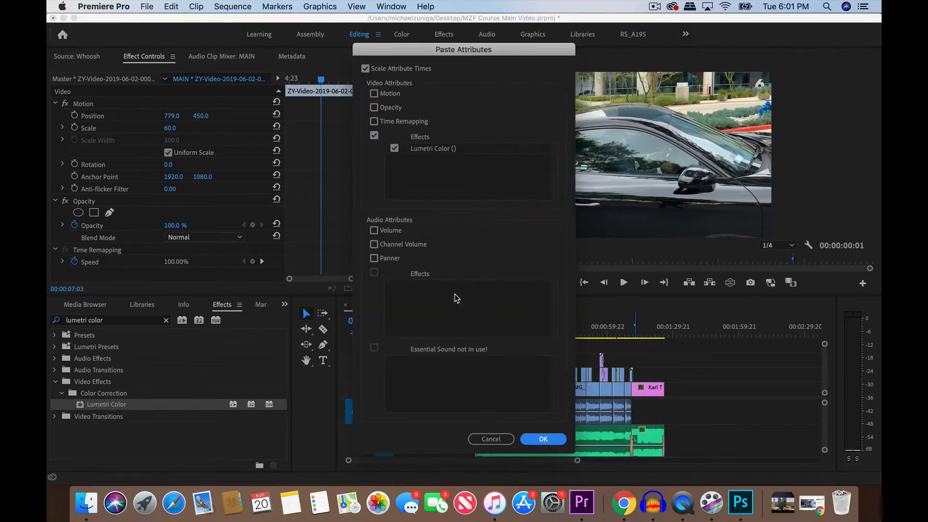
left_click(542, 439)
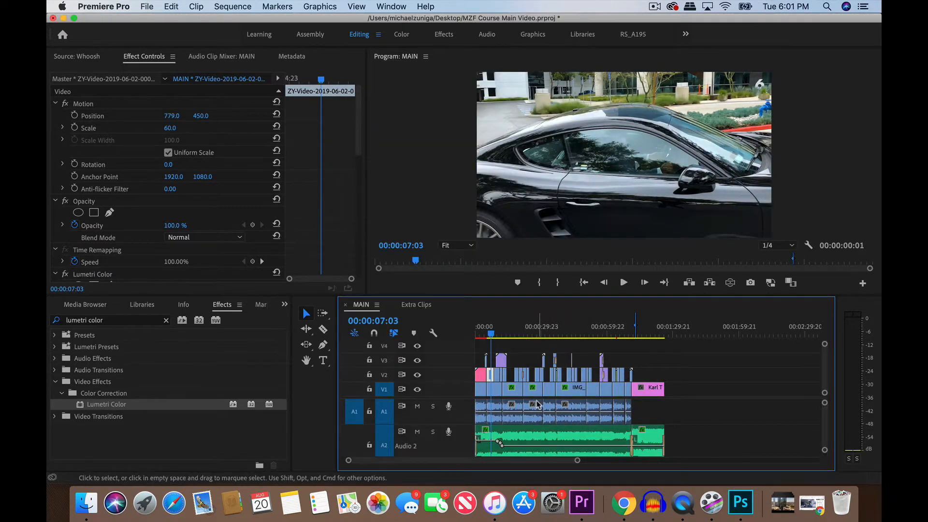
Play back the color-corrected car clip and compare it without and with the pasted Lumetri Color effect by undoing and redoing the paste
left_click(490, 331)
key("space")
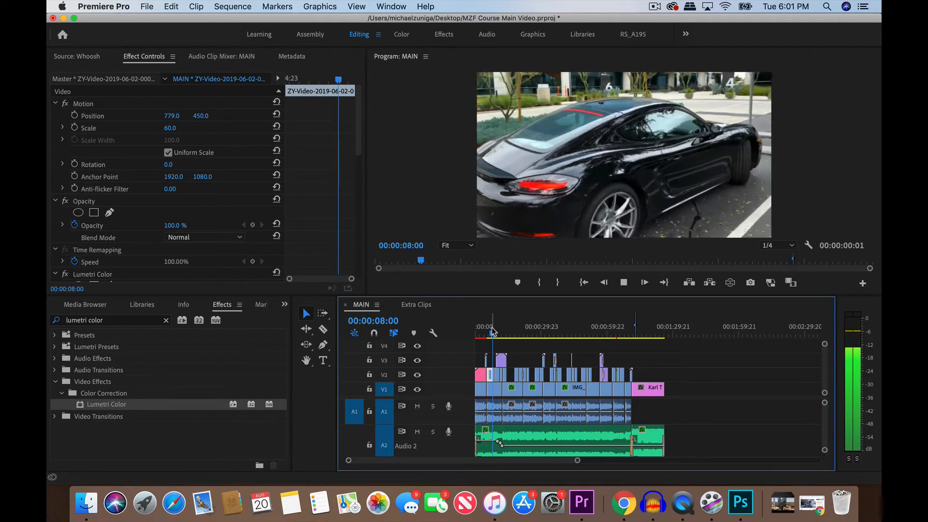
key("space")
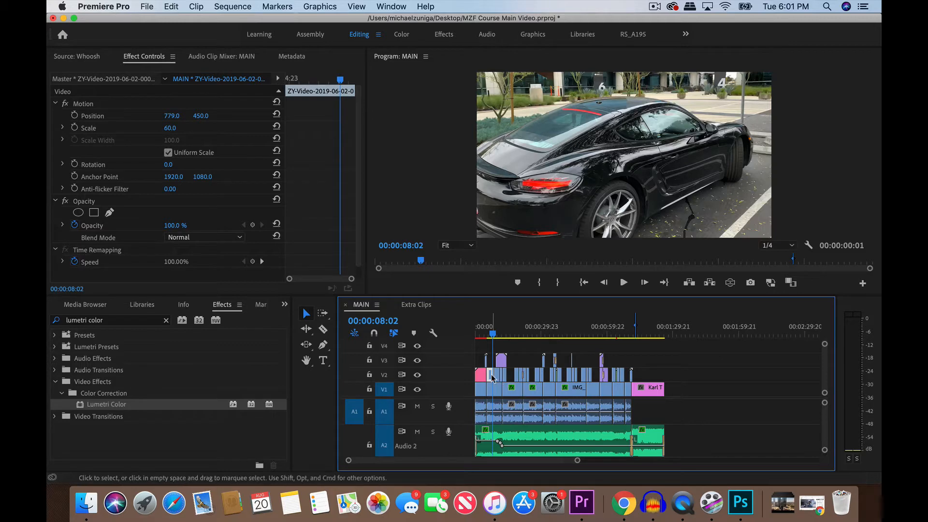
left_click(170, 6)
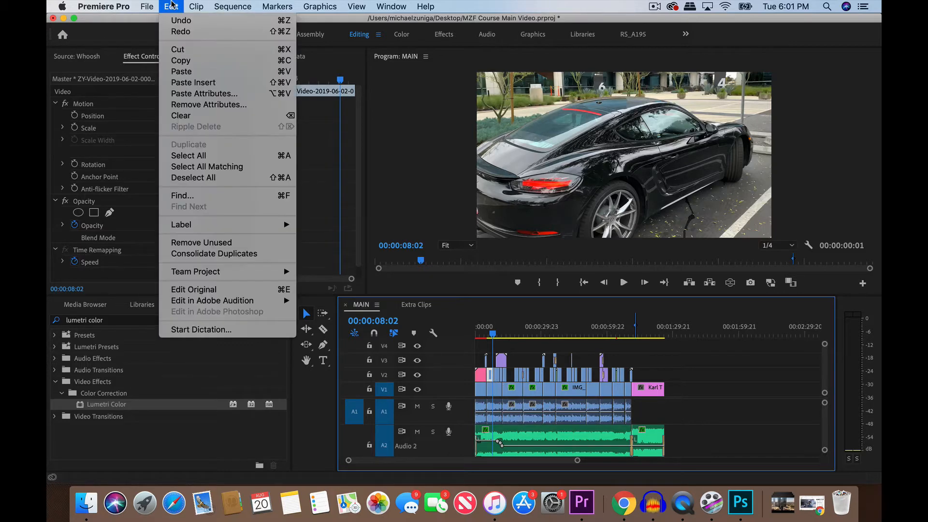
left_click(181, 31)
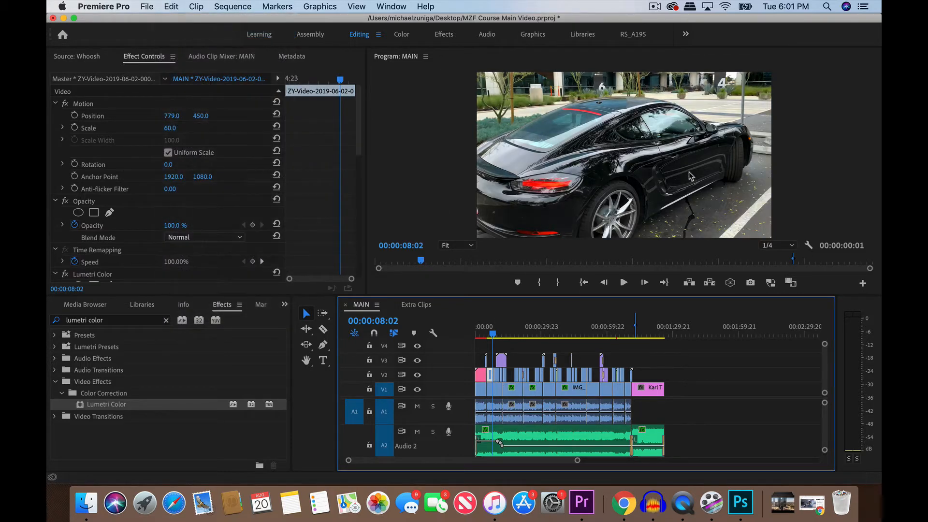
left_click(491, 327)
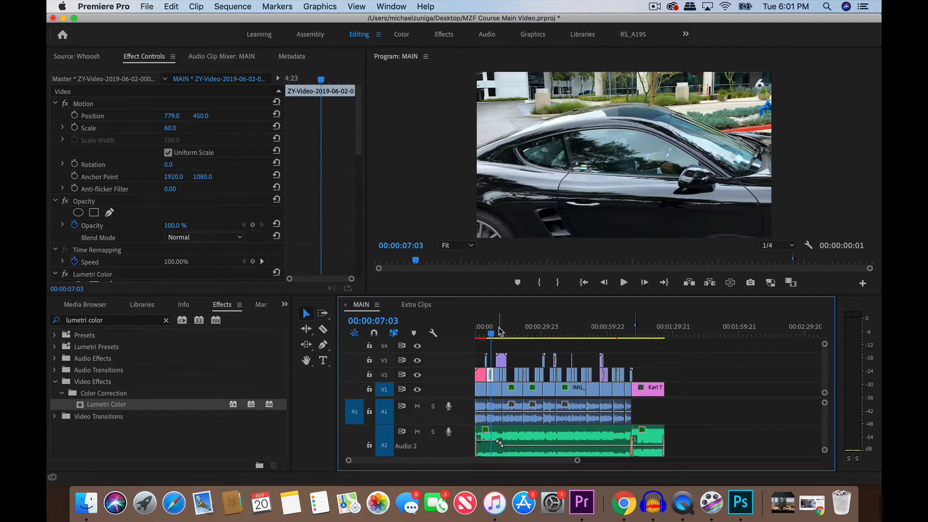
Paste only the Lumetri Color effect onto the three V2 clips that directly follow the first car clip
left_click(491, 377)
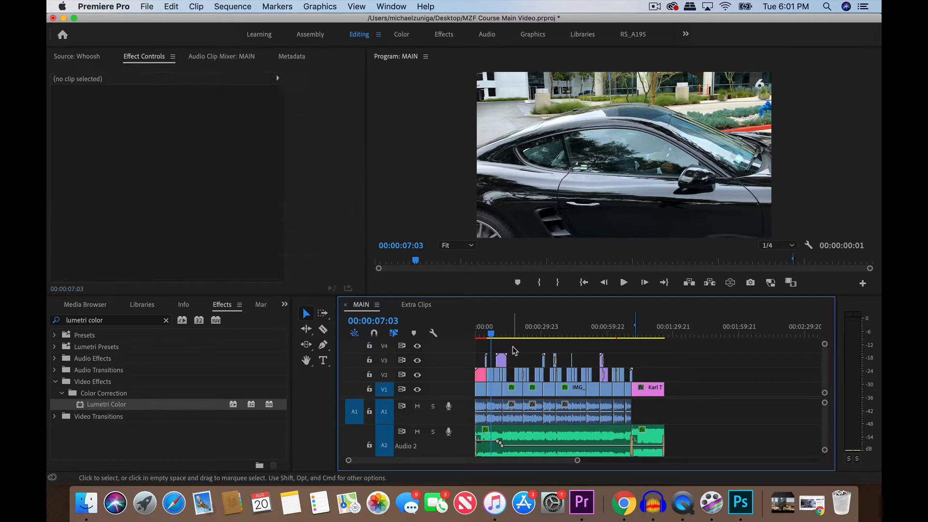
left_click(491, 376)
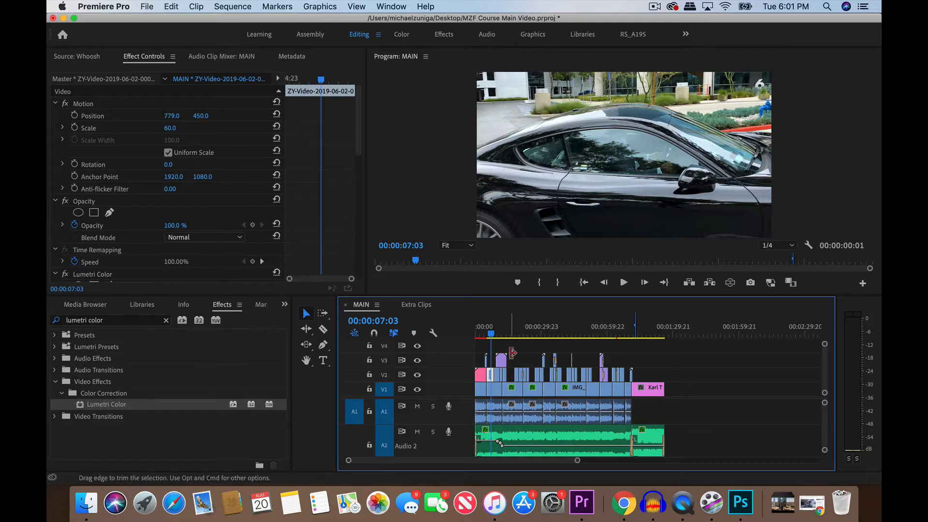
left_click(501, 376, "shift")
left_click(501, 333)
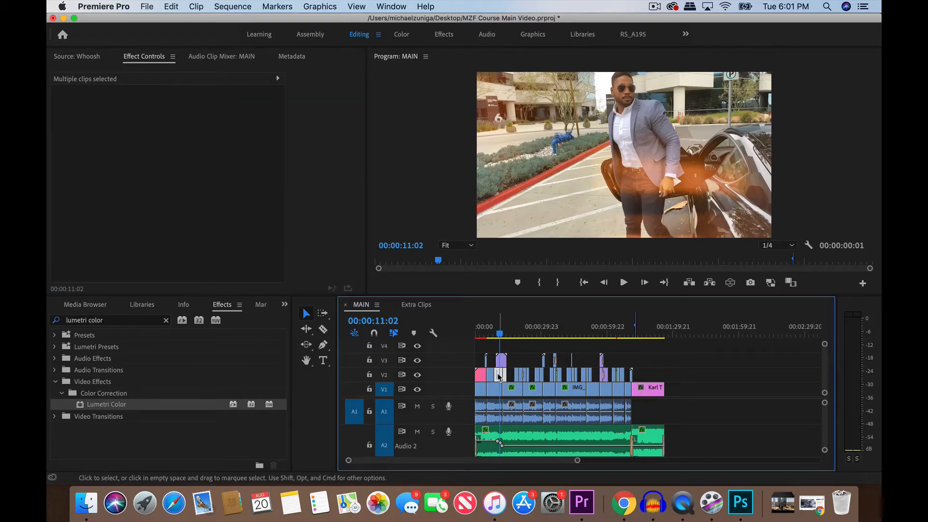
left_click(498, 334)
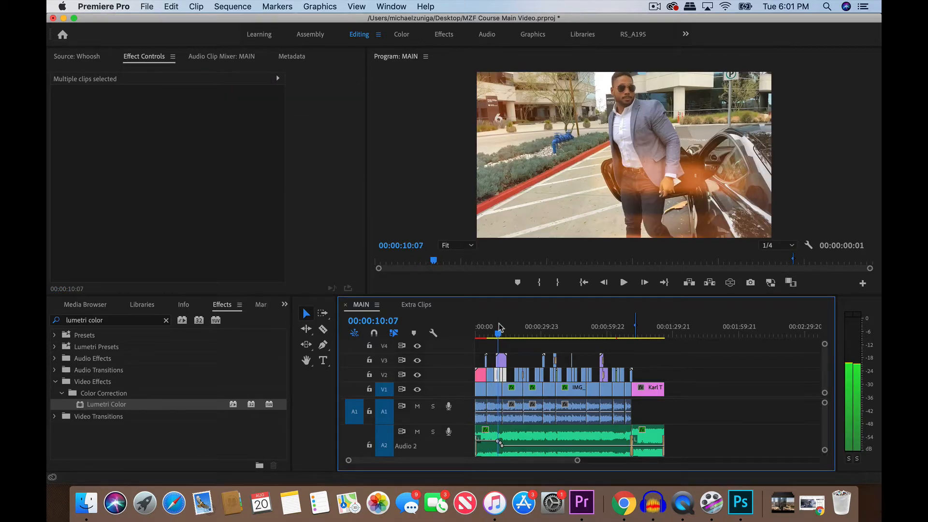
right_click(499, 375)
left_click(521, 404)
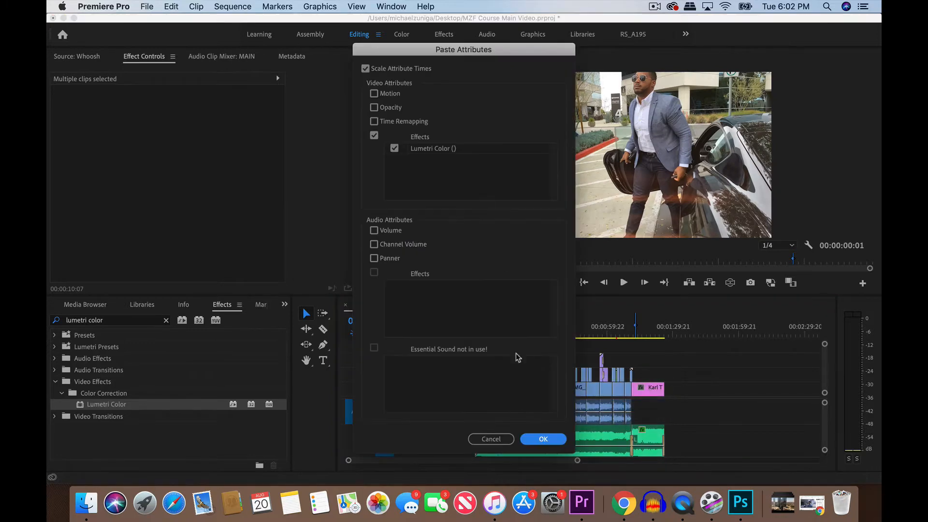
left_click(534, 439)
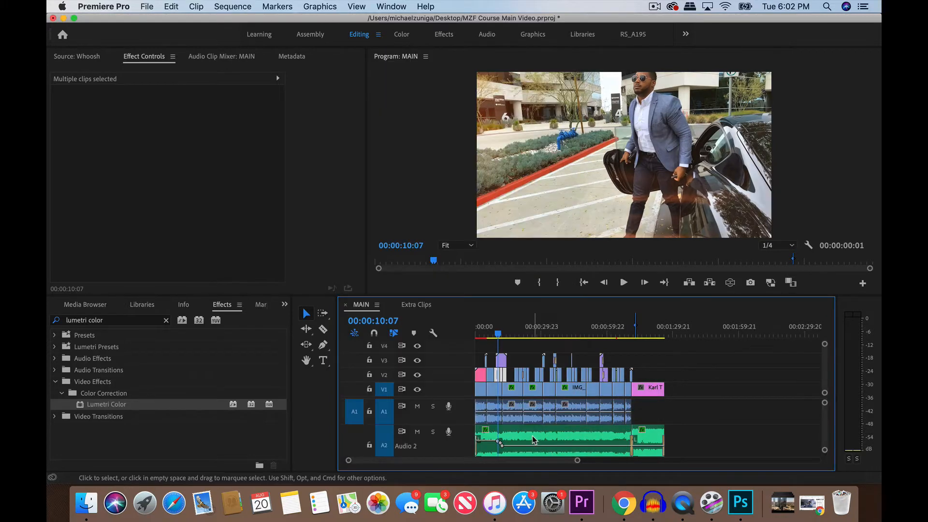
Play back the newly corrected V2 clips through to the interview footage at 00:00:15:05
left_click(503, 330)
key("space")
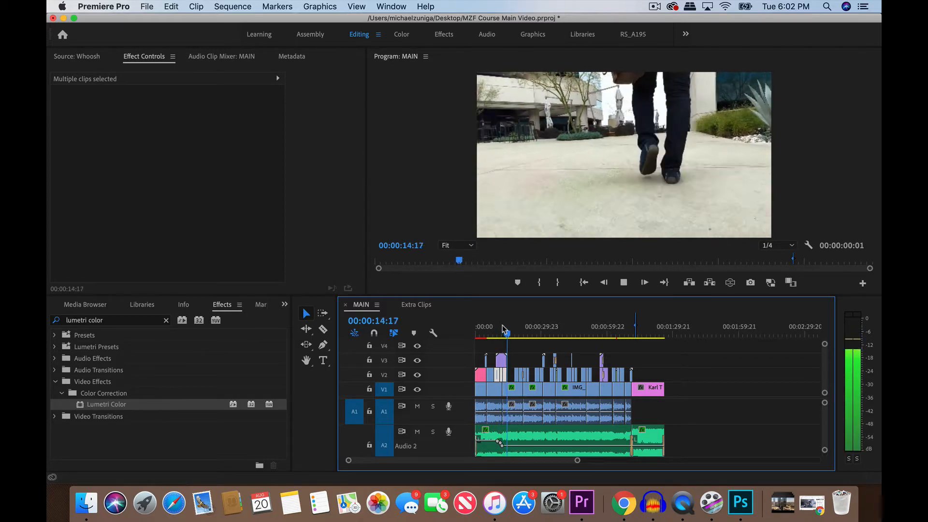
key("space")
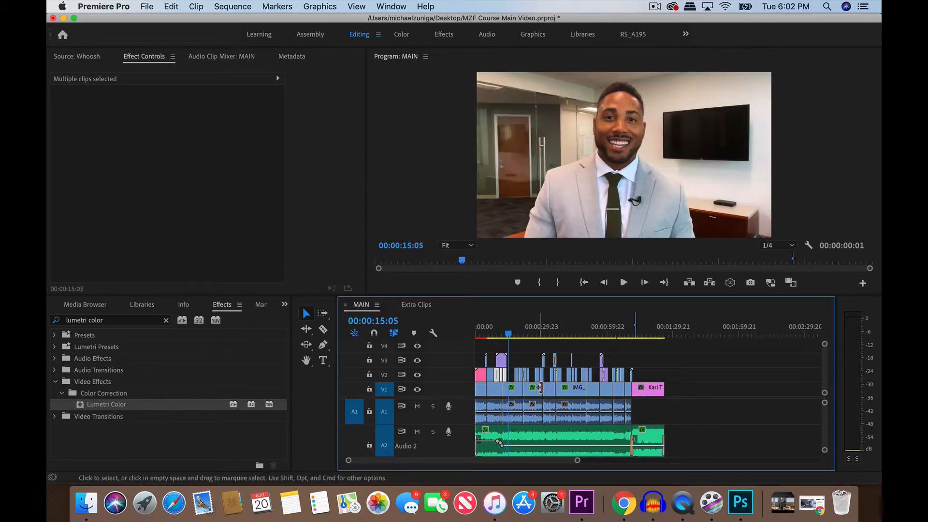
Paste only the Lumetri Color effect onto the V2 office clip IMG_0698.mov at 00:00:19:00
left_click(518, 328)
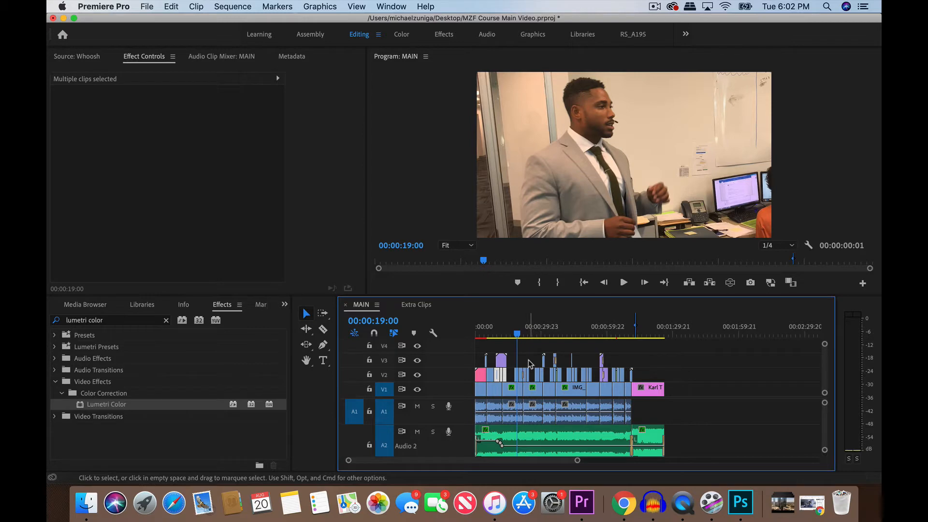
key("=")
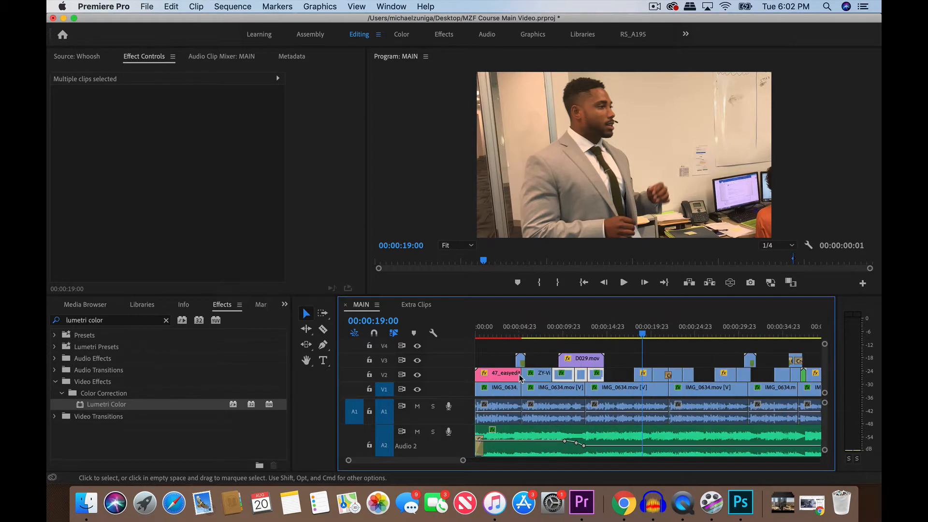
left_click(644, 376)
right_click(643, 380)
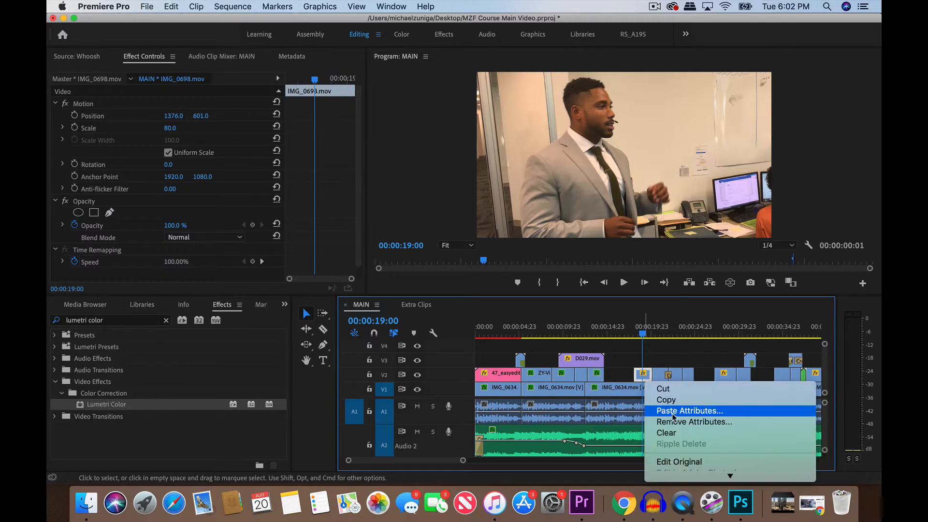
left_click(677, 410)
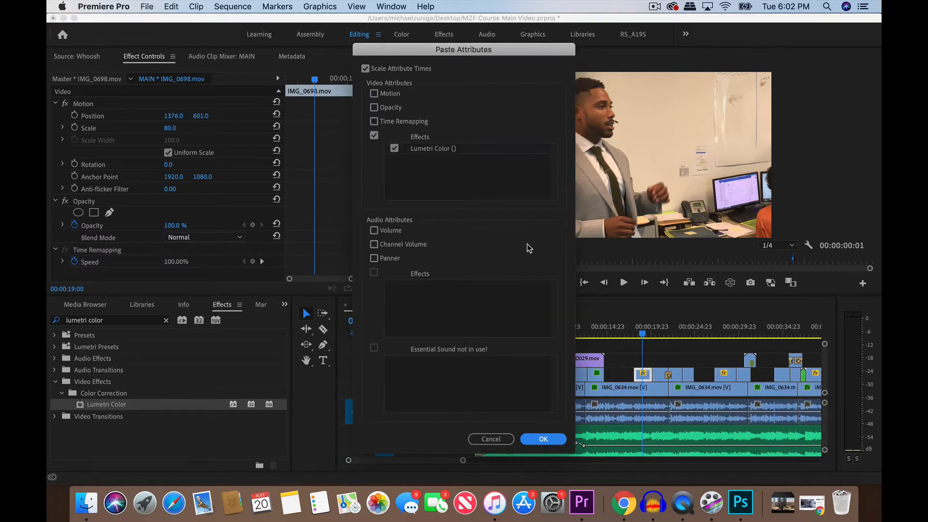
left_click(549, 440)
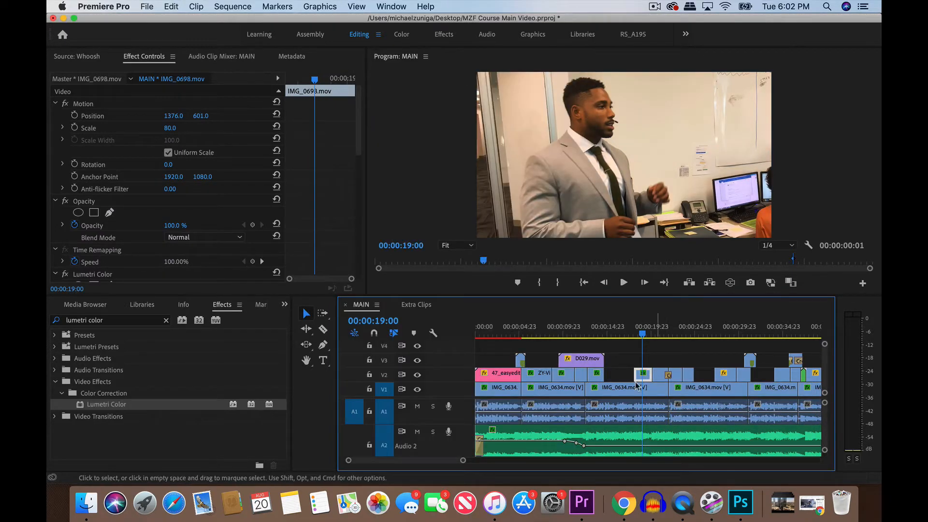
Review the V2 clips right after IMG_0698.mov up to 00:00:24:10 and paste the Lumetri Color effect onto them
left_click(662, 327)
left_click_drag(666, 327, 692, 327)
left_click(644, 327)
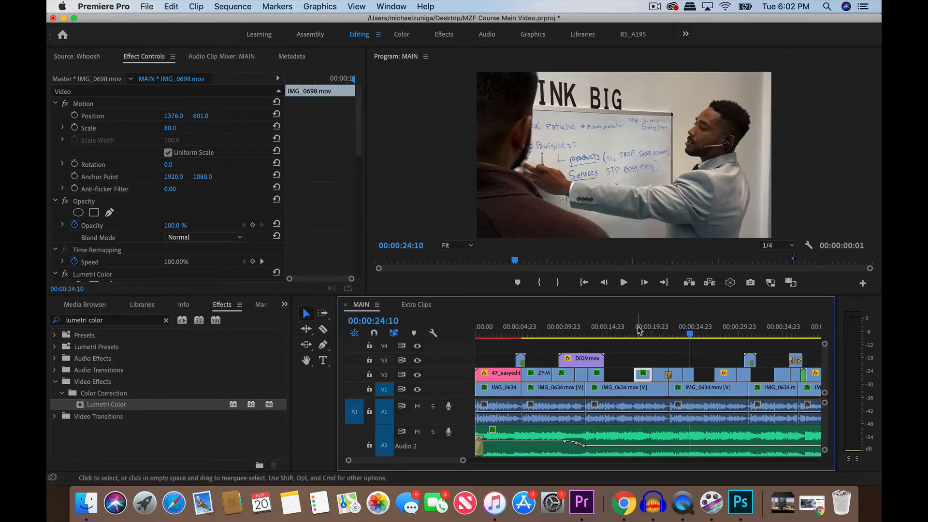
left_click_drag(704, 358, 661, 375)
right_click(661, 375)
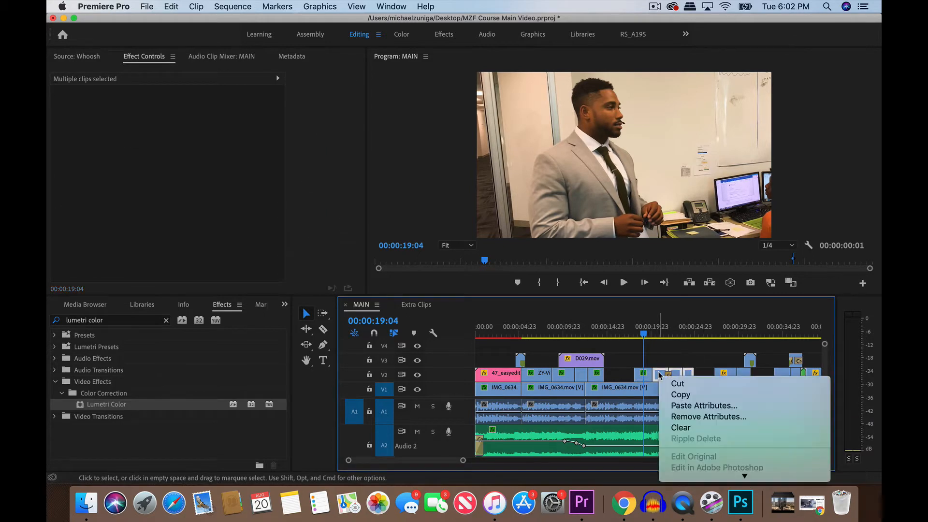
left_click(691, 407)
left_click(551, 439)
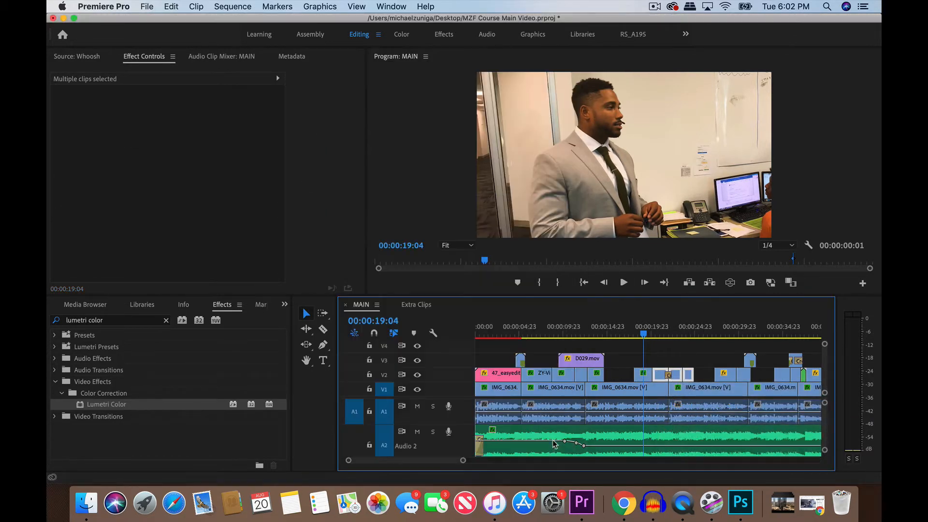
Set the Lumetri Color temperature of the V2 office clip IMG_0698.mov to -20 and check the clip through 00:00:20:01
left_click(645, 378)
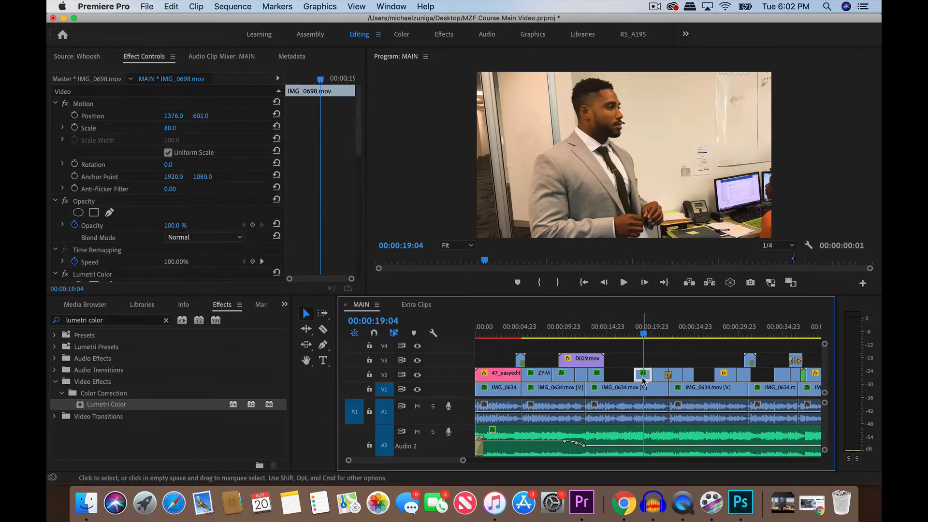
scroll(326, 208, "down", 1)
scroll(328, 209, "down", 10)
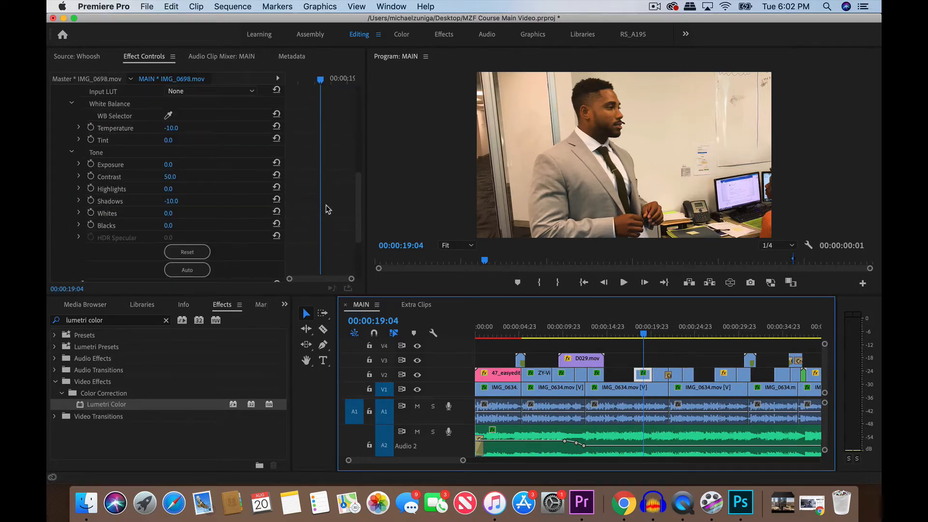
scroll(327, 209, "up", 1)
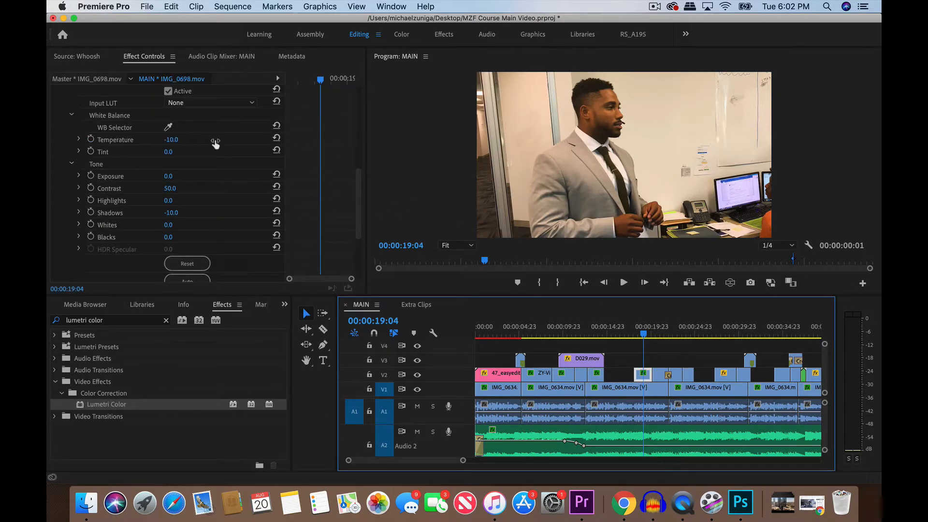
left_click(180, 141)
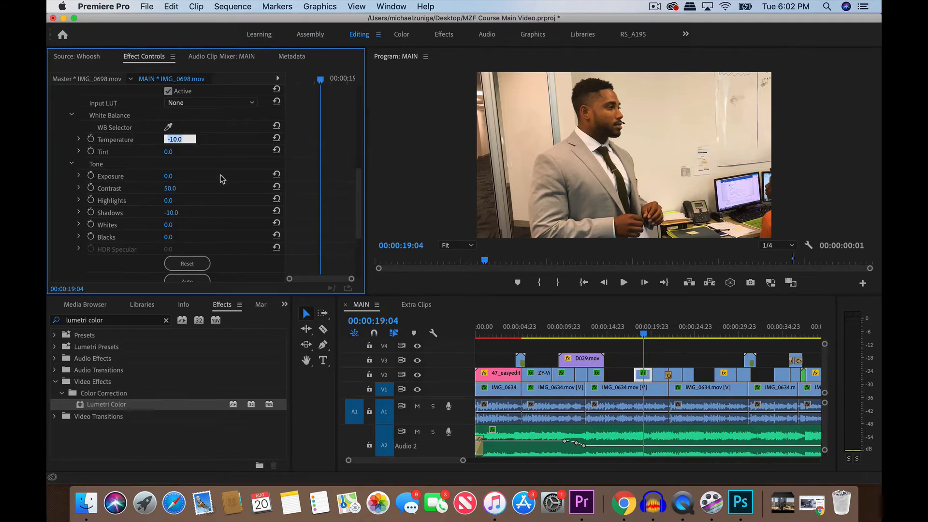
type("-20")
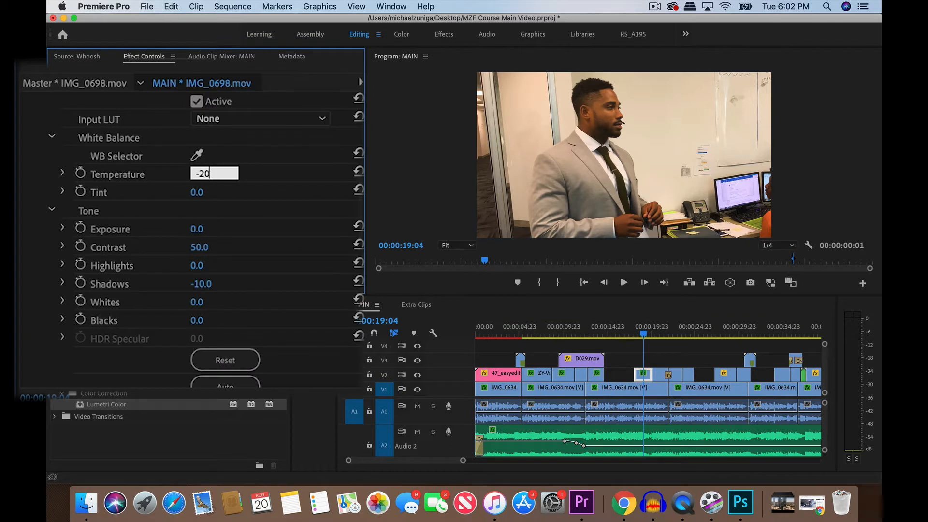
key("Return")
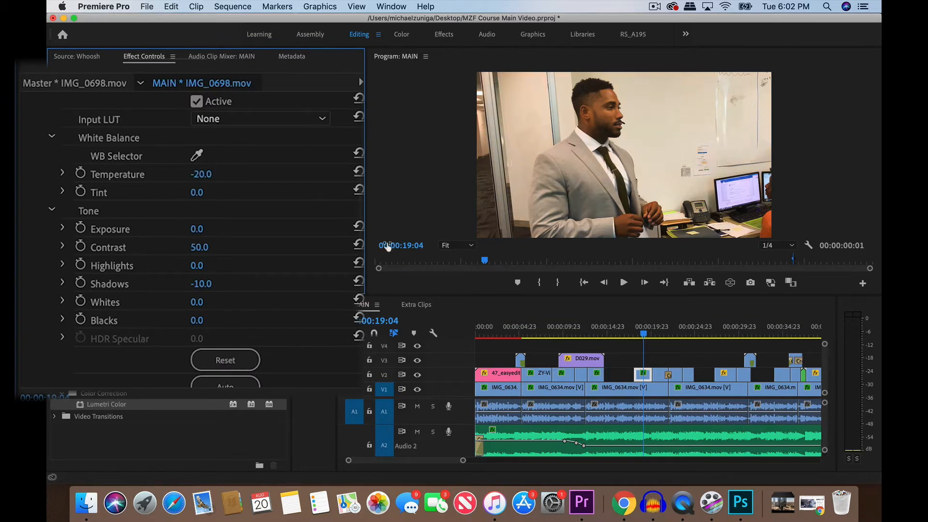
left_click(635, 333)
left_click(649, 331)
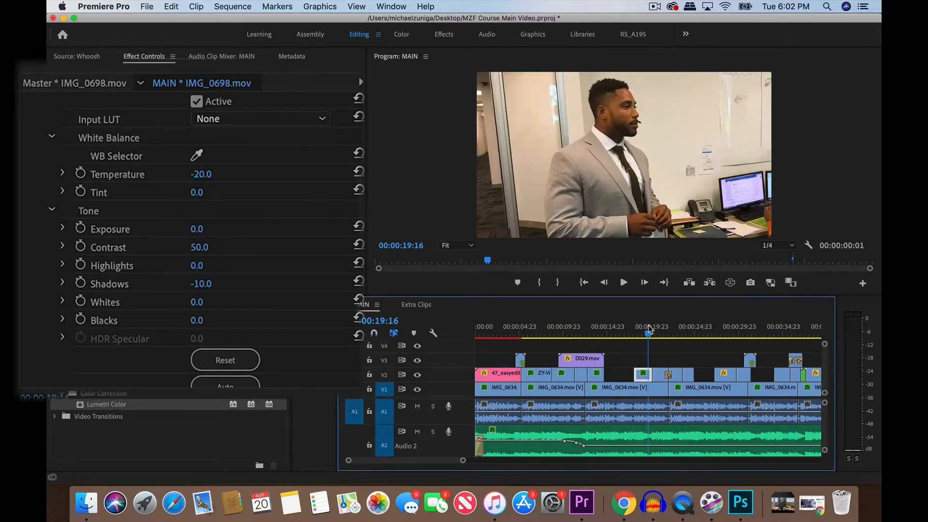
left_click_drag(650, 329, 651, 331)
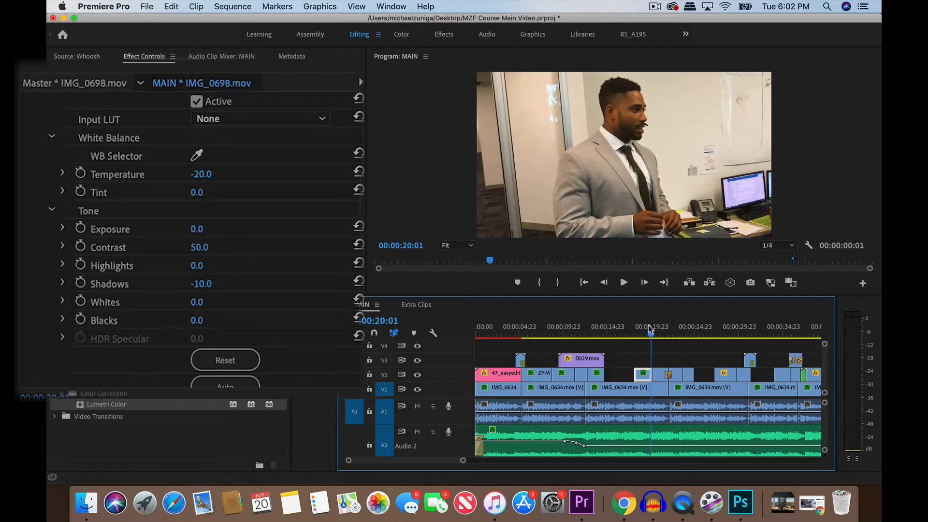
Nudge the Shadow Tint of IMG_0698.mov slightly toward blue in Lumetri's Creative settings and play back into the desk clip
scroll(193, 232, "down", 5)
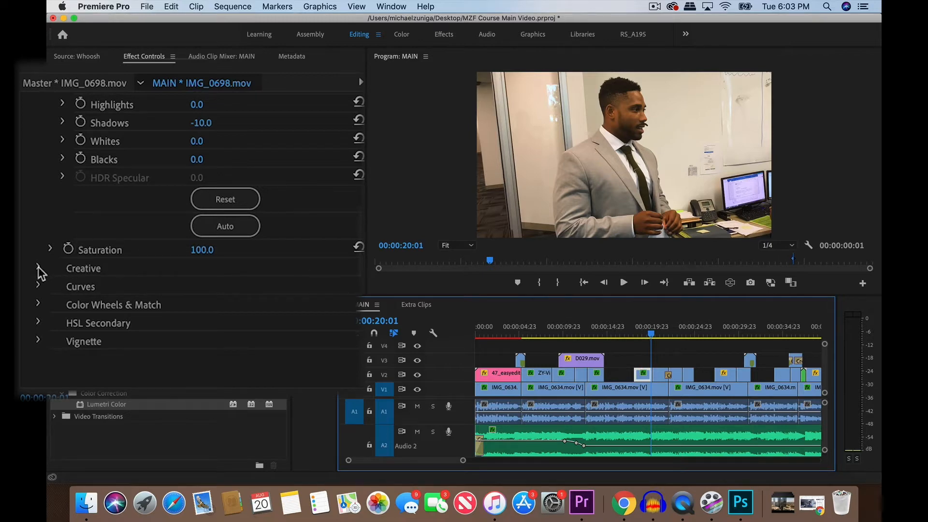
scroll(41, 272, "up", 2)
scroll(40, 266, "up", 4)
scroll(39, 267, "down", 6)
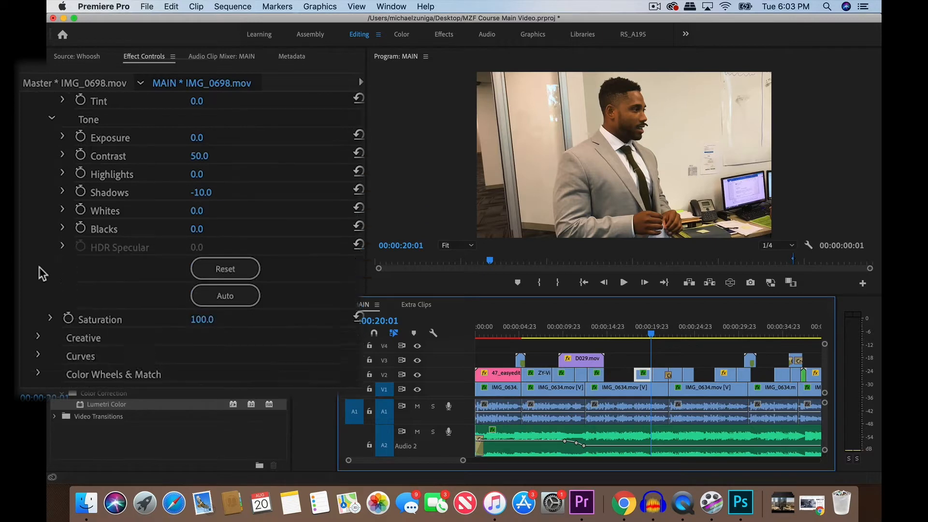
left_click(38, 268)
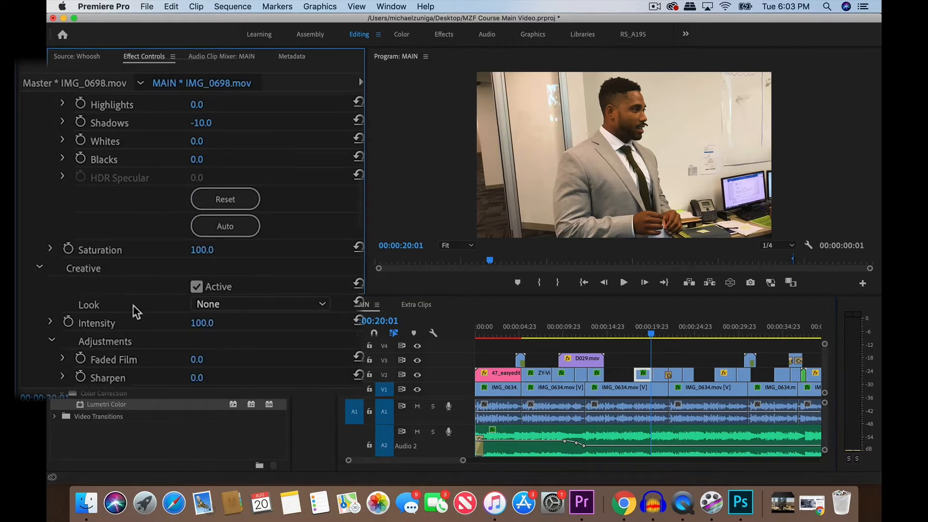
scroll(132, 306, "down", 4)
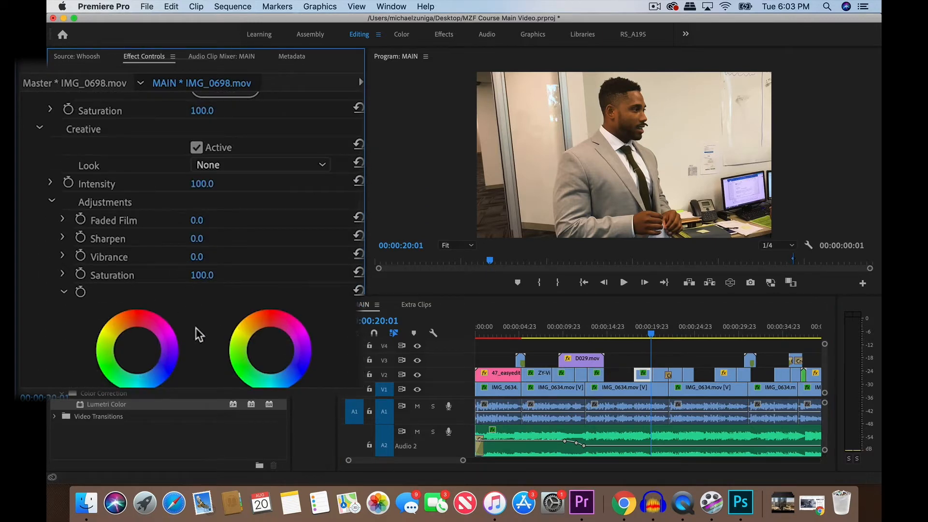
scroll(196, 328, "down", 3)
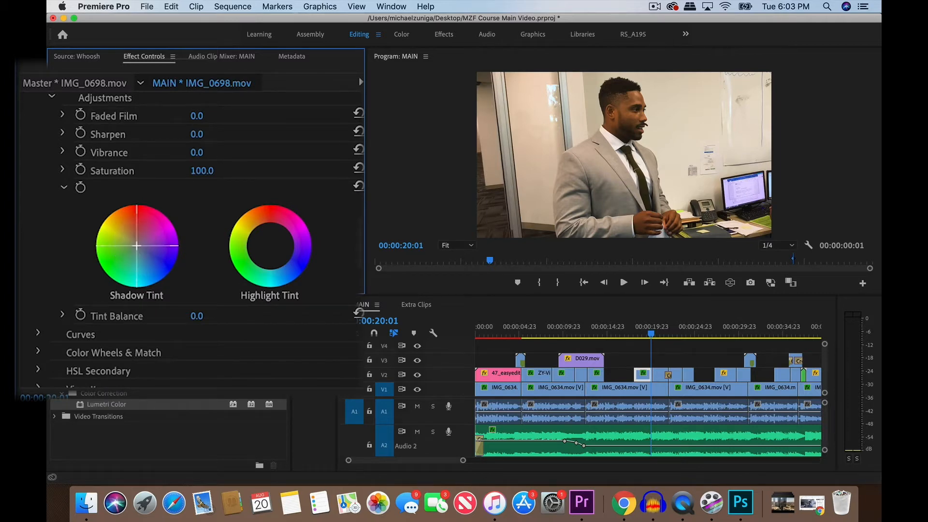
left_click_drag(138, 246, 141, 251)
left_click(650, 333)
key("space")
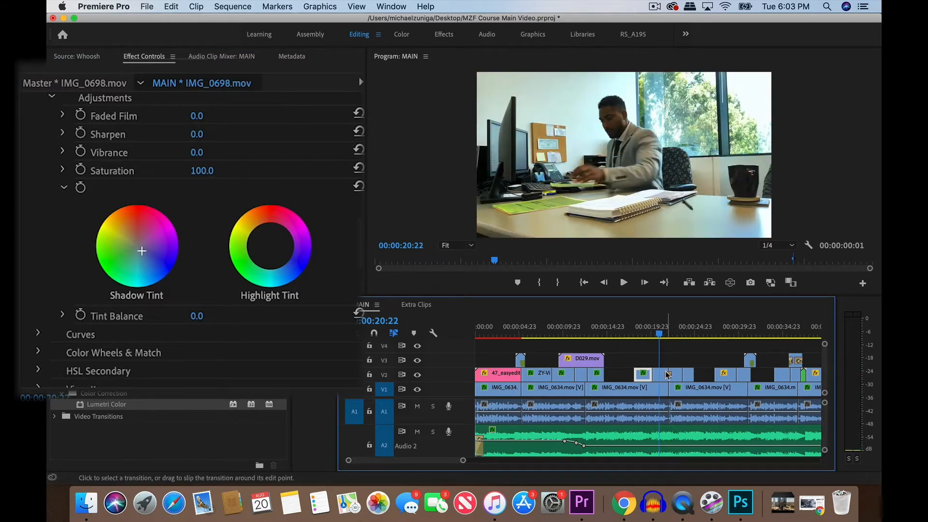
Select the ZY-Video desk clip on V2 at 00:00:21:10 and examine its Basic Correction and Creative settings
left_click(661, 376)
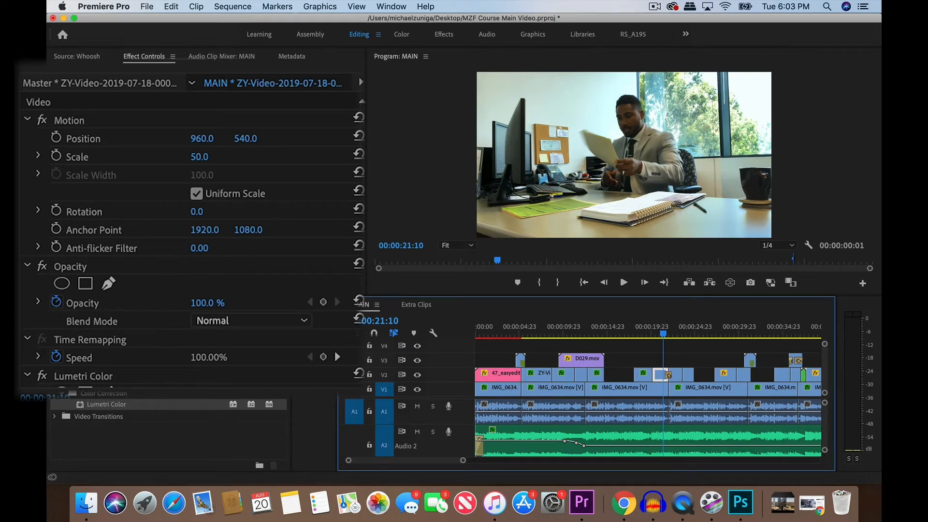
scroll(213, 241, "down", 10)
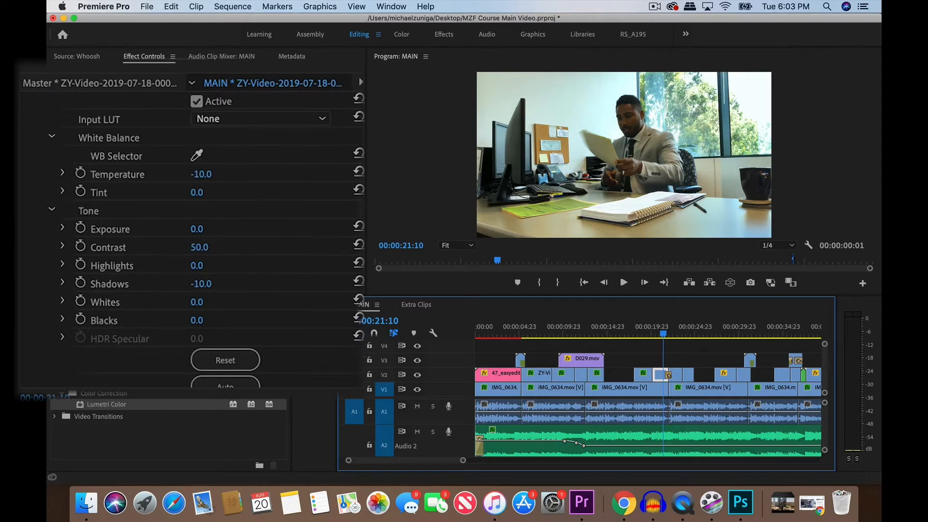
scroll(193, 232, "down", 6)
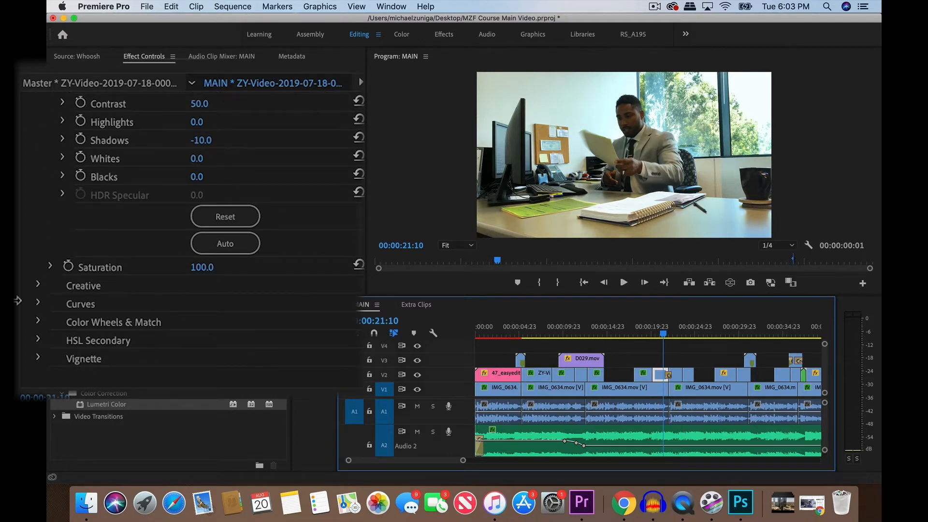
left_click(38, 286)
scroll(145, 350, "down", 5)
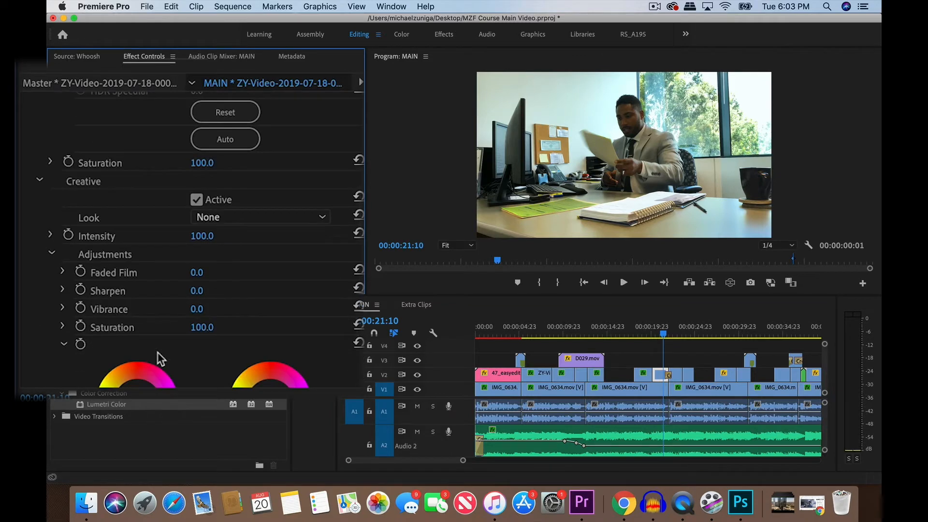
scroll(158, 358, "down", 3)
Try a tint of -45 on the desk clip's white balance and set it back to 0
scroll(158, 358, "up", 15)
scroll(157, 358, "down", 4)
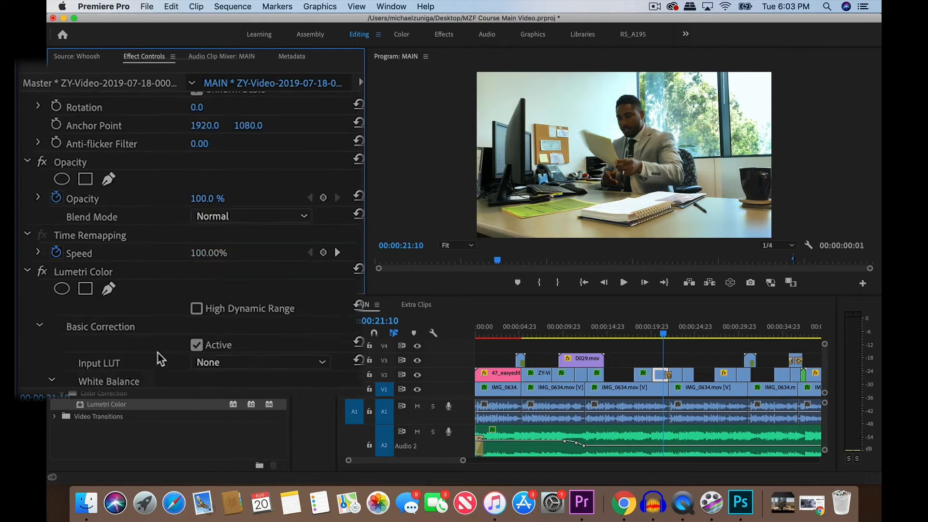
scroll(158, 353, "down", 3)
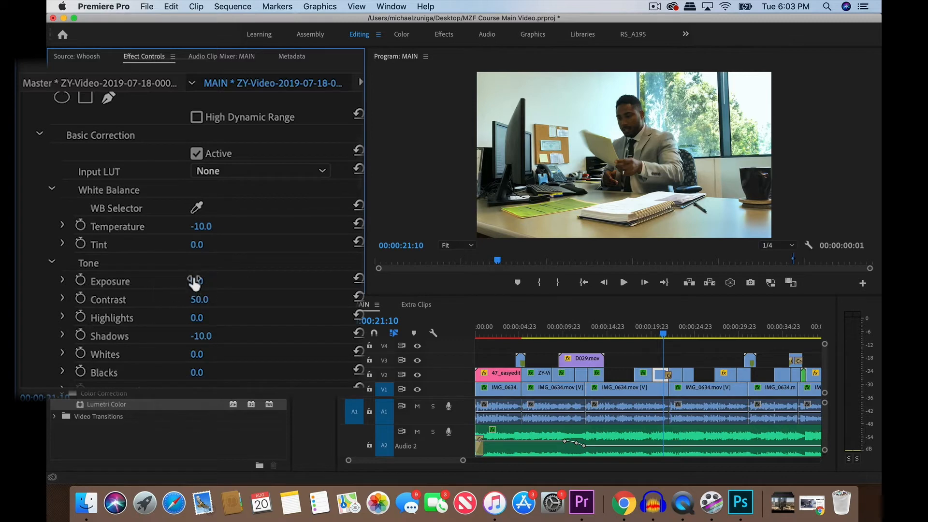
left_click(215, 243)
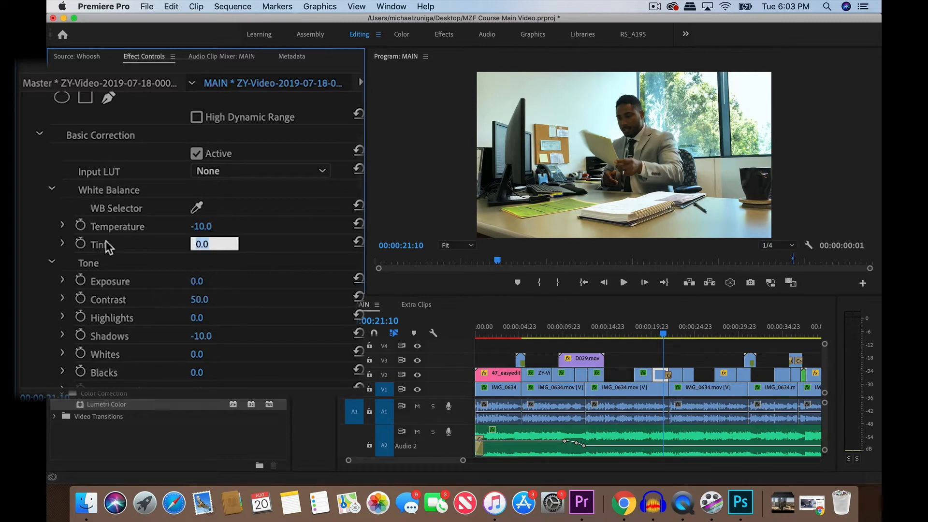
left_click(170, 251)
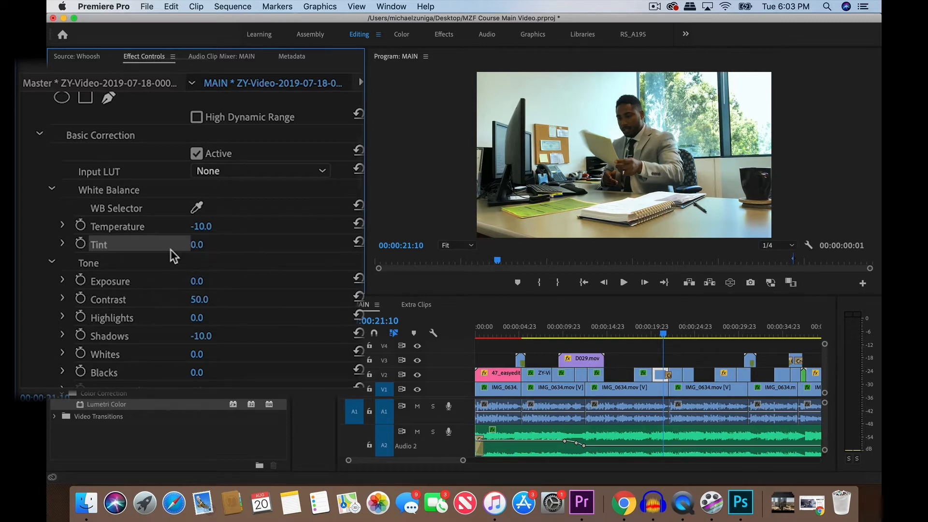
mouse_move(197, 245)
left_mouse_down()
mouse_move(226, 245)
mouse_move(180, 245)
mouse_move(213, 245)
left_mouse_up()
left_click(214, 244)
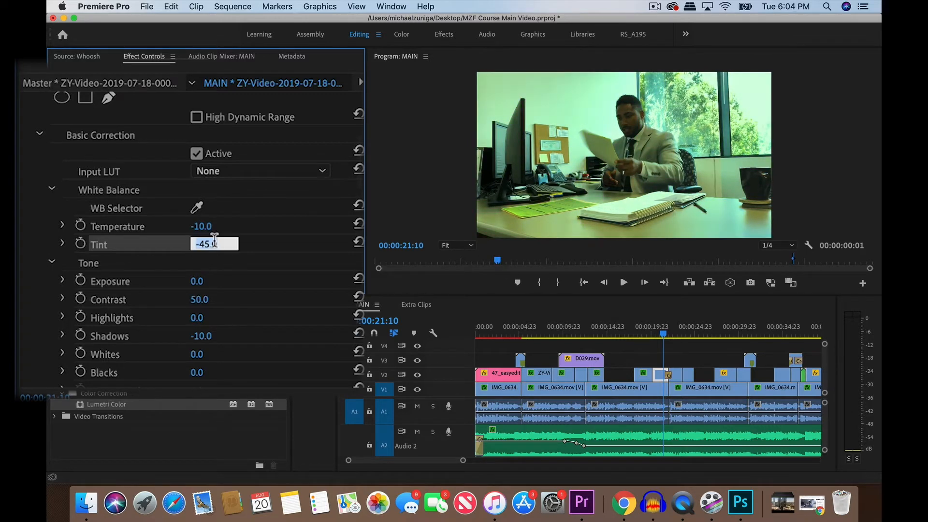
type("0")
key("Return")
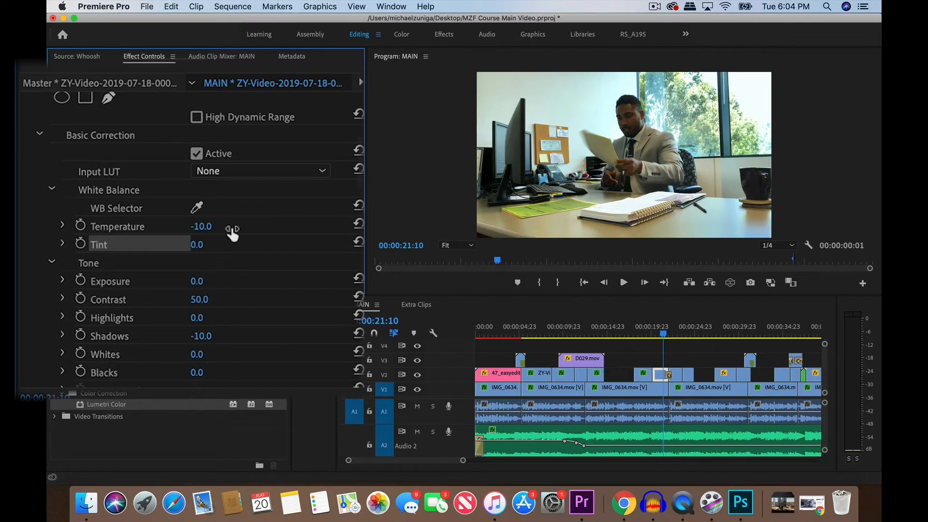
Try a cooler white balance temperature on the desk clip and set it back to -10
mouse_move(203, 228)
left_mouse_down()
mouse_move(235, 228)
mouse_move(211, 228)
left_mouse_up()
left_click(215, 225)
type("-10")
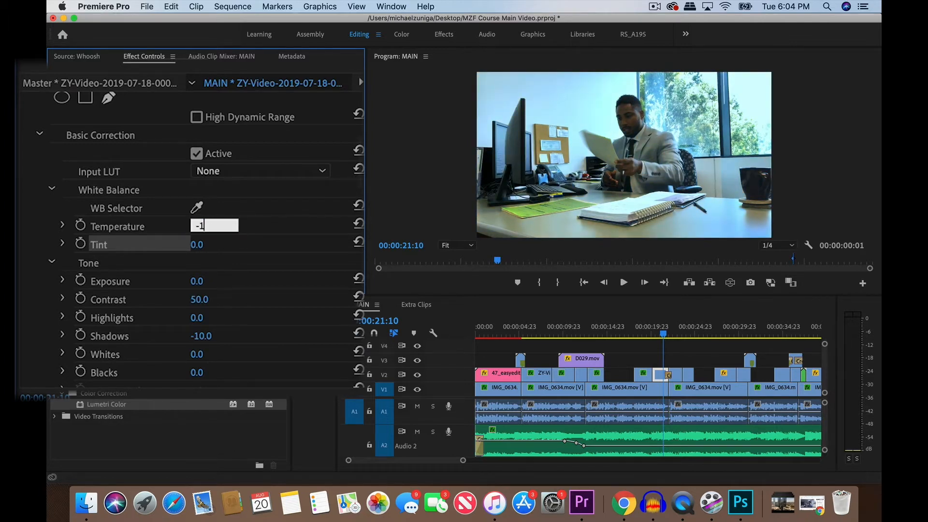
key("Return")
scroll(262, 254, "down", 5)
scroll(263, 254, "up", 4)
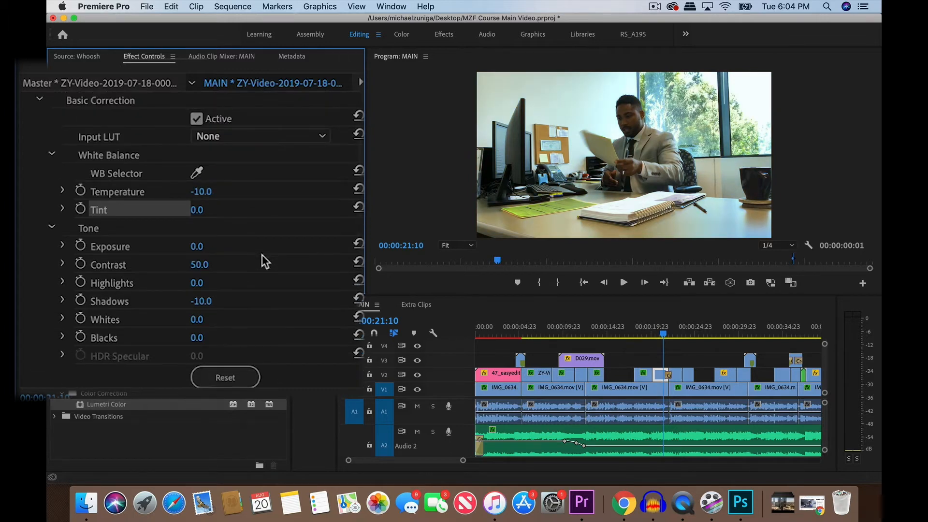
Try a tint of 5 on the desk clip and settle on a tint of 10
left_click(197, 211)
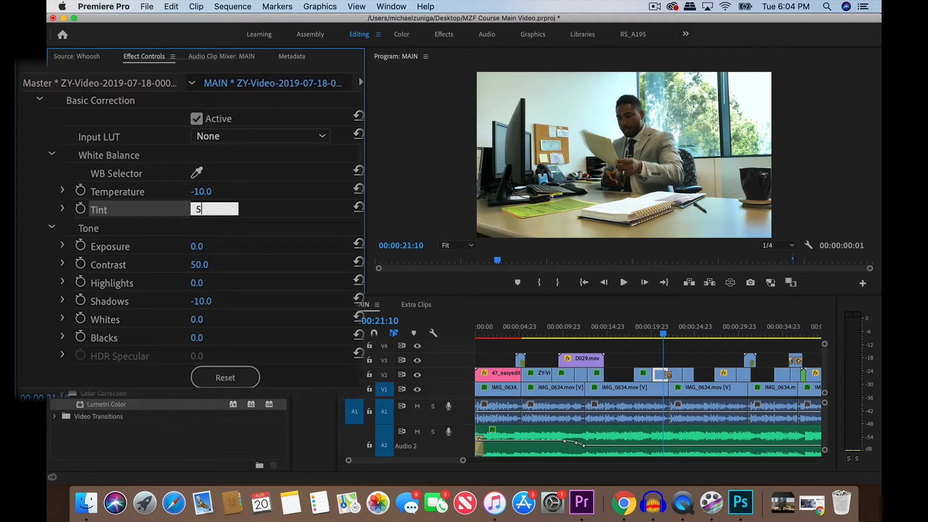
type("5")
key("Return")
type("10")
key("Return")
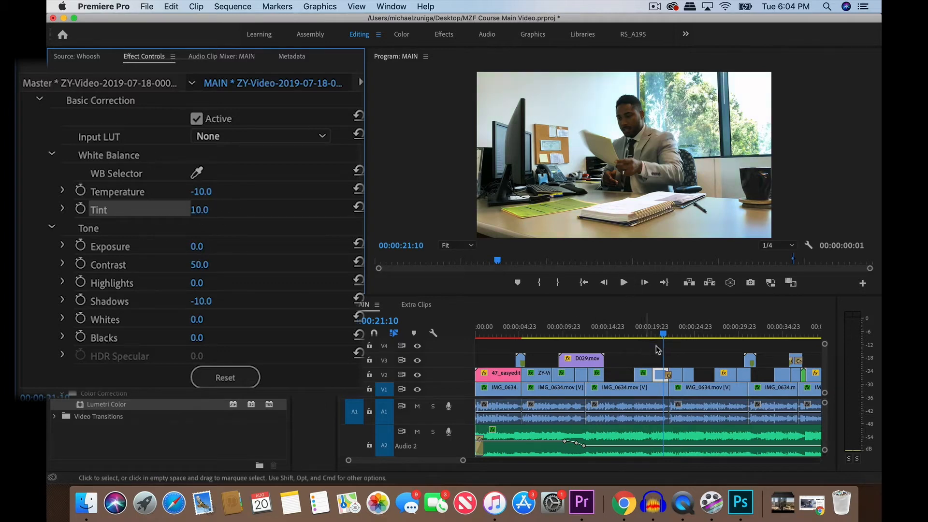
Play back from the desk clip through the whiteboard clips and return the playhead to 00:00:22:23
left_click(660, 327)
key("space")
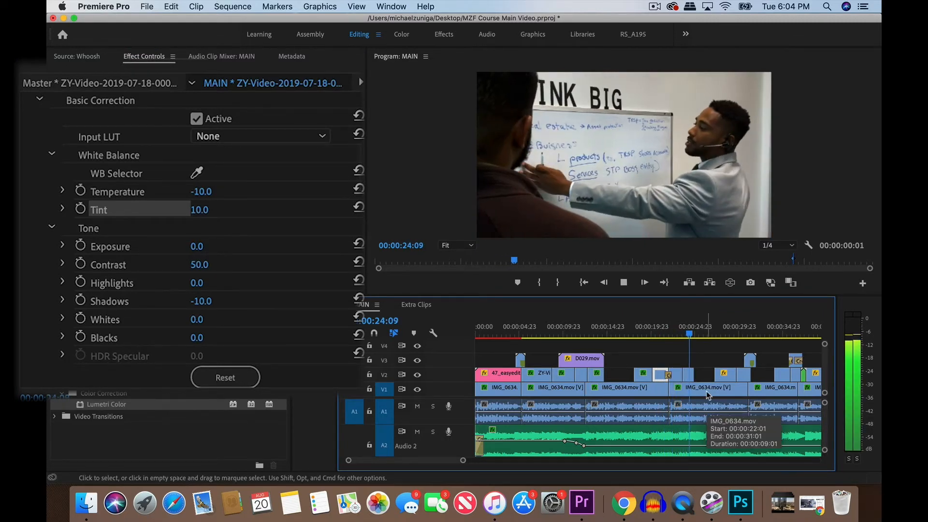
key("space")
left_click(681, 333)
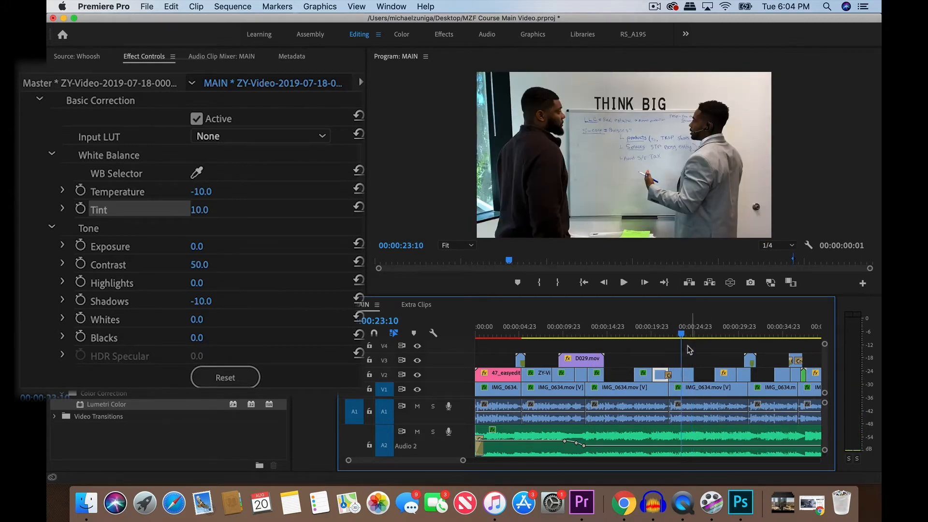
left_click(678, 331)
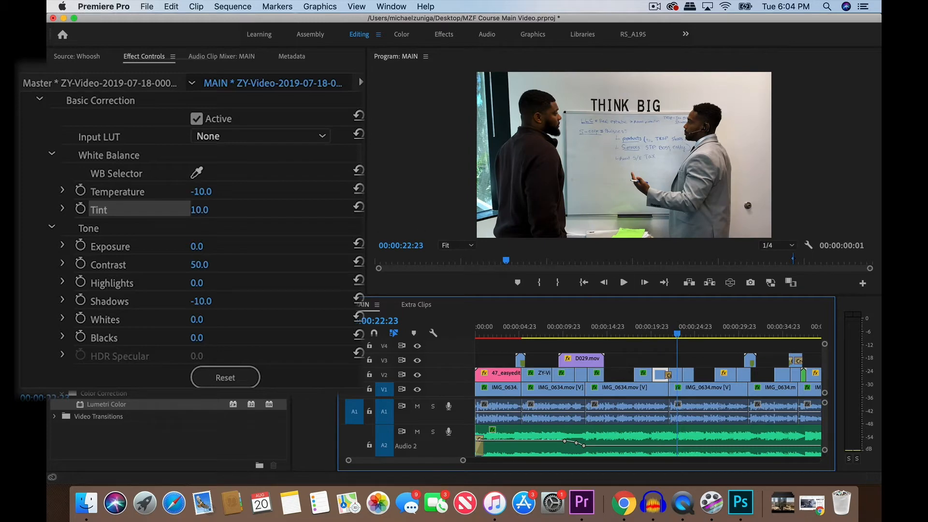
Set the Lumetri exposure of the wide whiteboard clip at 00:00:22:23 to 1
left_click(675, 375)
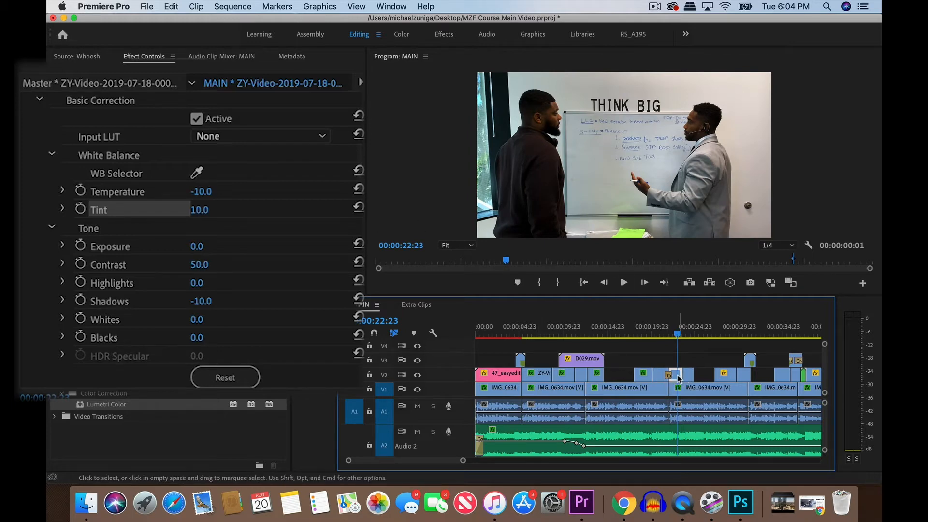
scroll(194, 241, "down", 10)
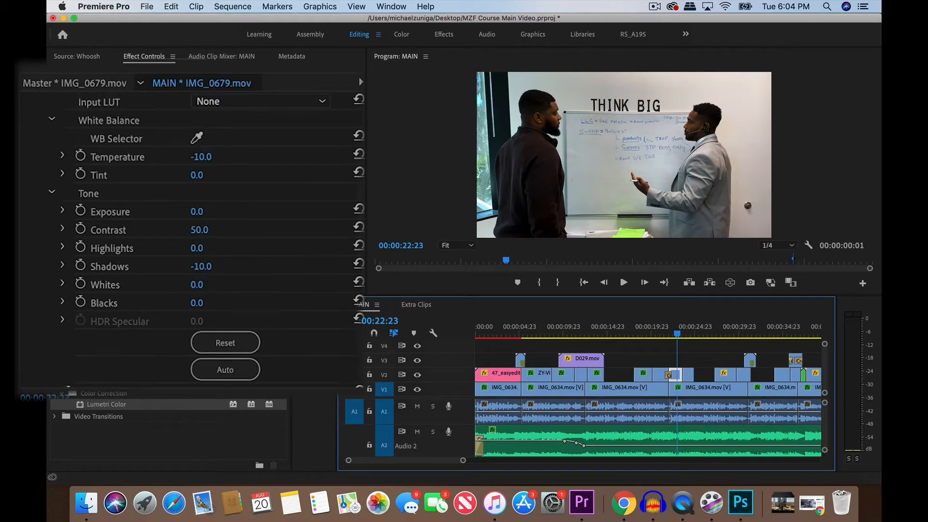
left_click(197, 229)
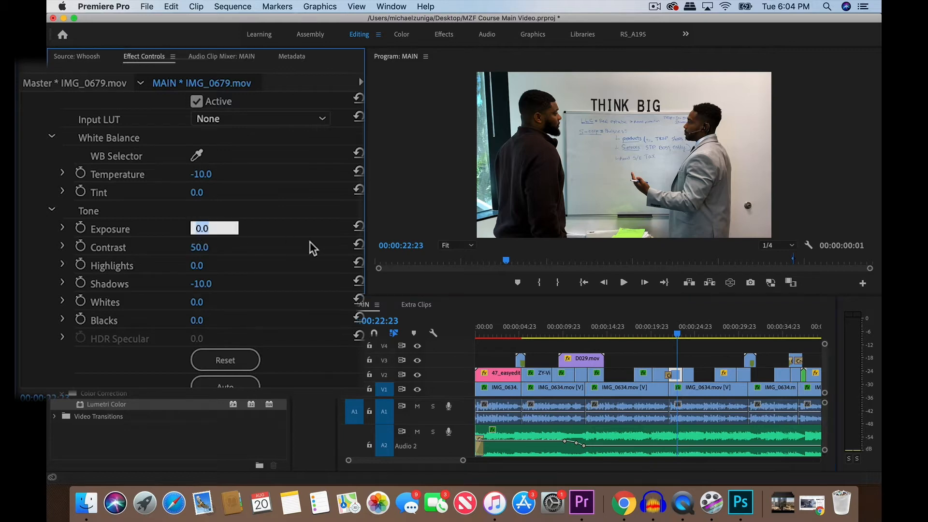
left_click(282, 228)
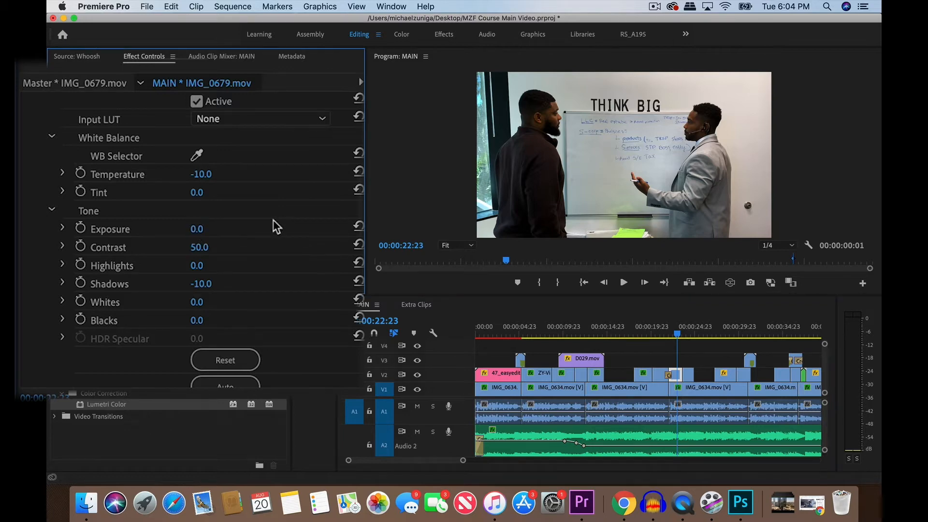
left_click(199, 228)
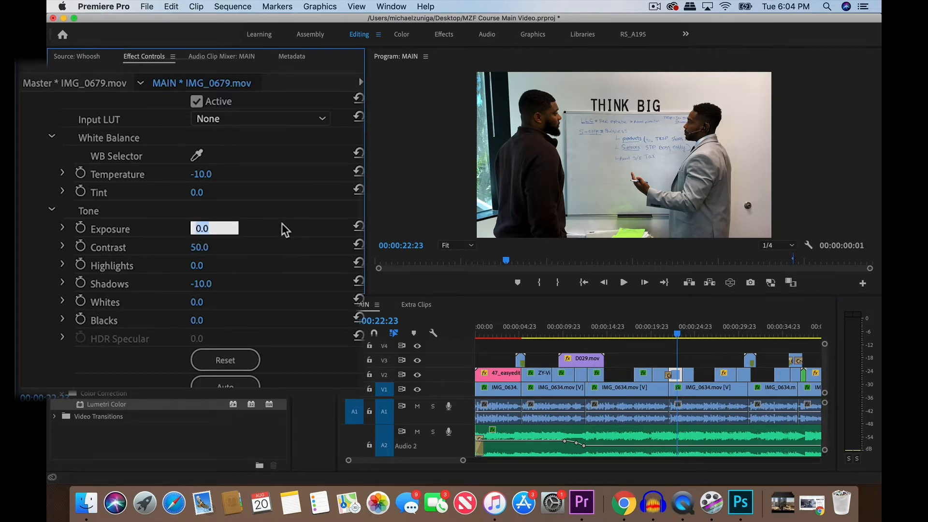
type("1")
key("Return")
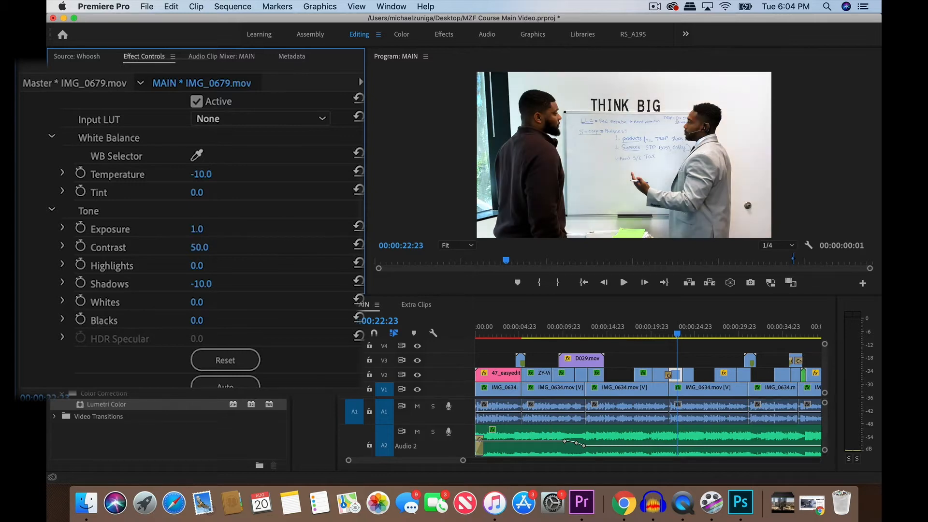
Try an exposure of 2 on the wide whiteboard clip and settle on 0.8
left_click(214, 226)
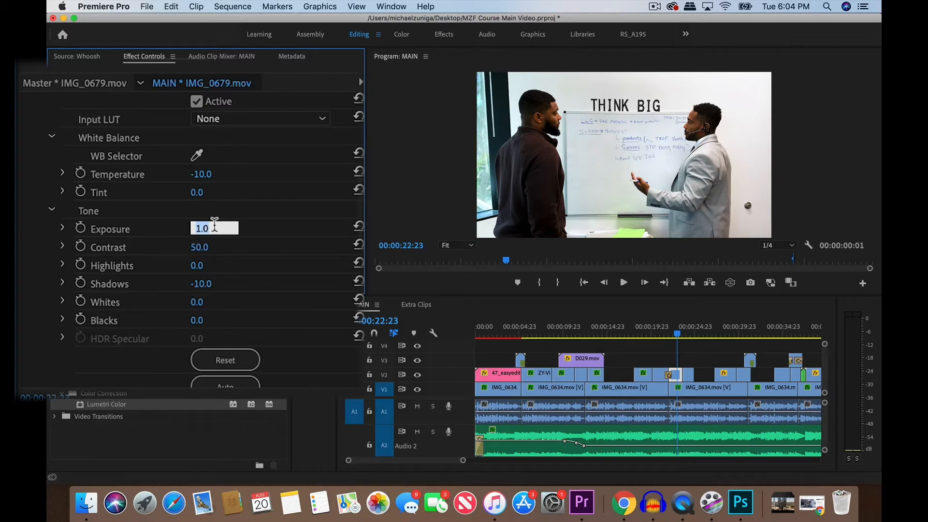
type("2")
key("Return")
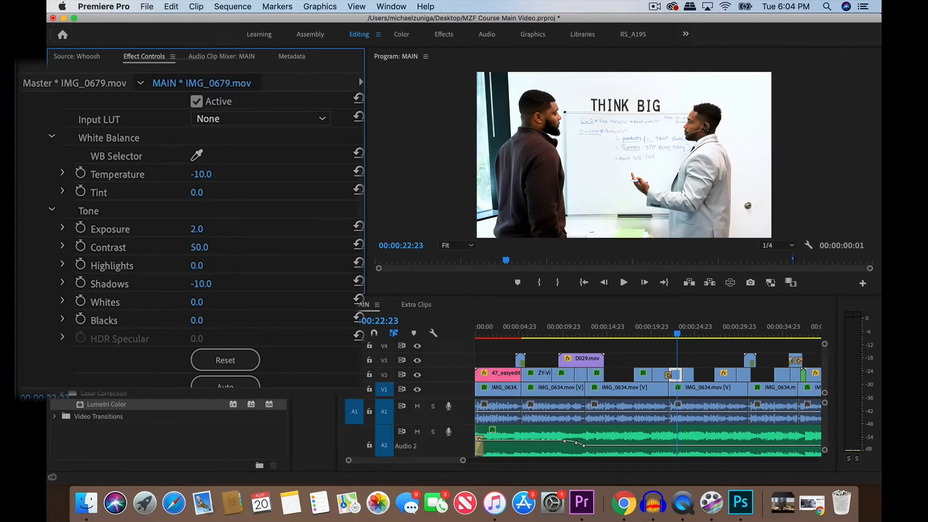
left_click(199, 230)
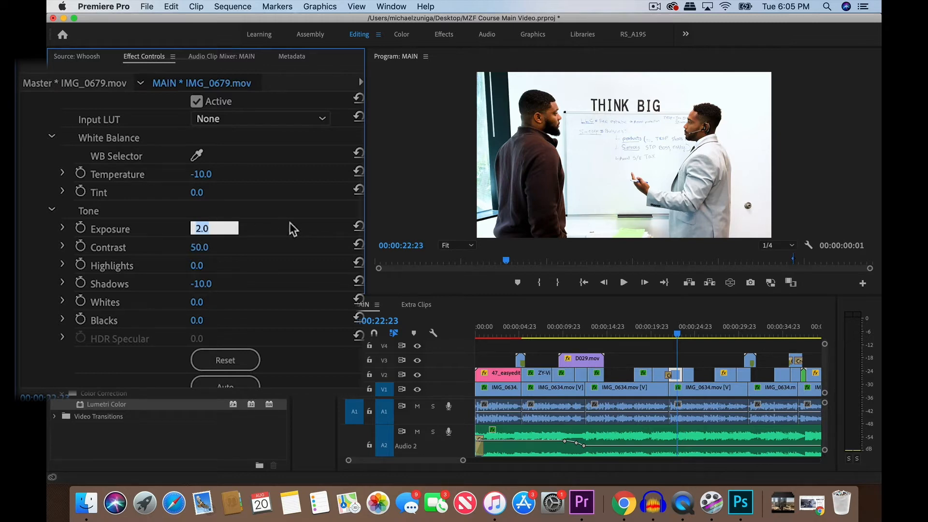
type("0.8")
key("Return")
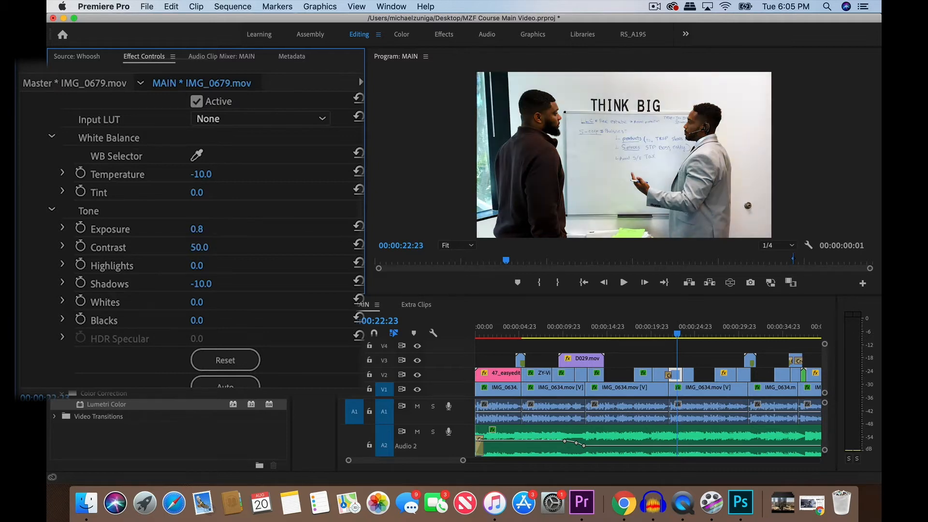
Set the Lumetri exposure of the close-up whiteboard clip at 00:00:24:05 to 0.8
left_click(688, 335)
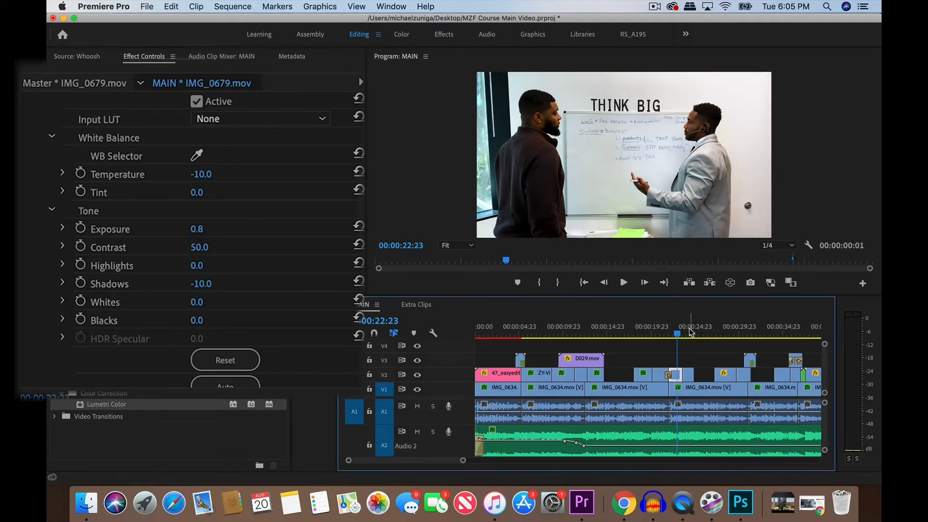
left_click(689, 375)
scroll(196, 193, "down", 10)
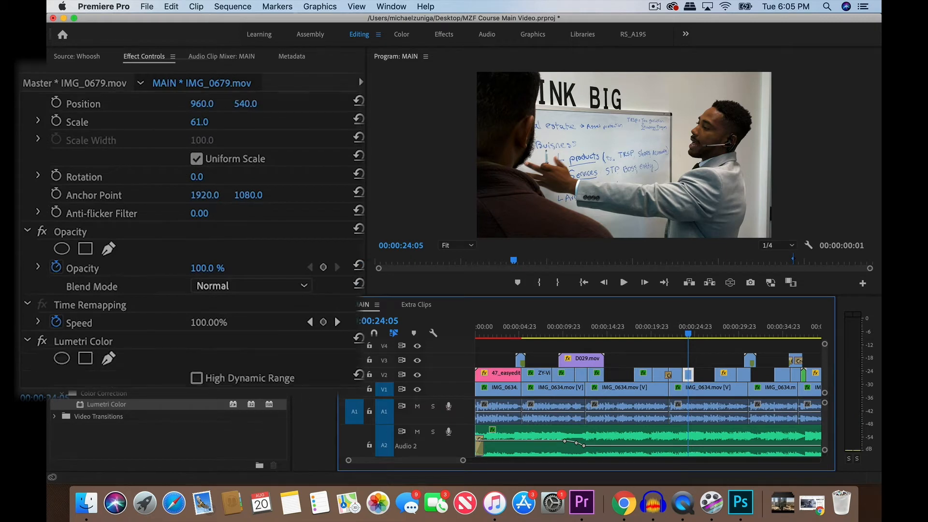
left_click(196, 263)
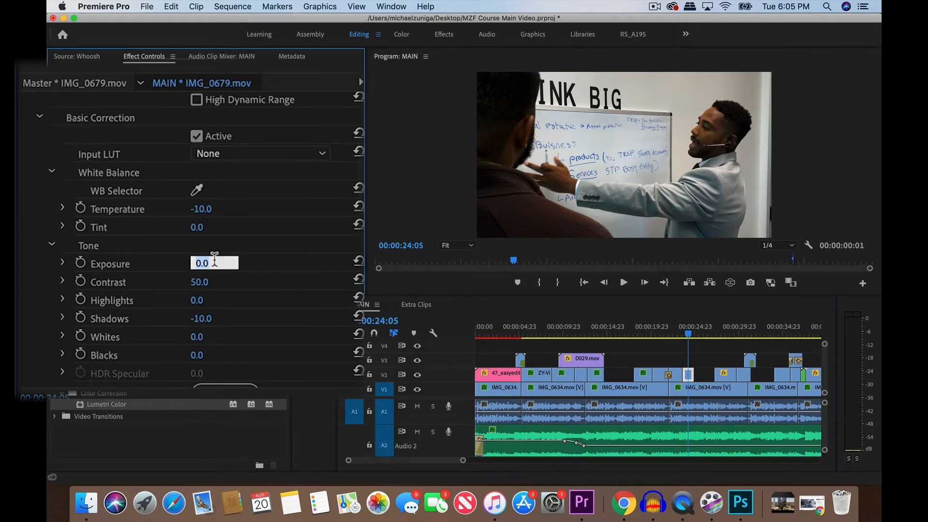
type("0.8")
key("Return")
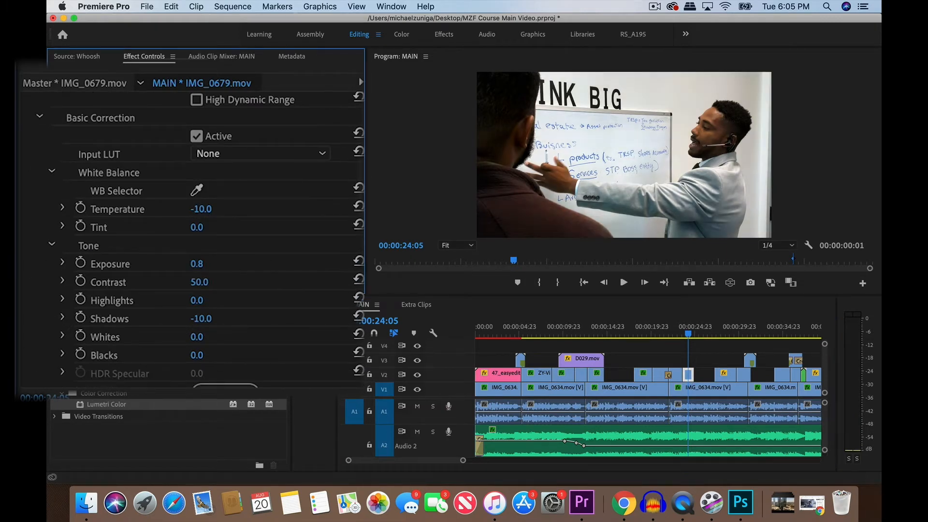
Copy the office clip at 00:00:19:00 and paste only its Lumetri Color effect onto the coffee-mug clip at 00:00:28:07
left_click(696, 357)
scroll(624, 344, "down", 5)
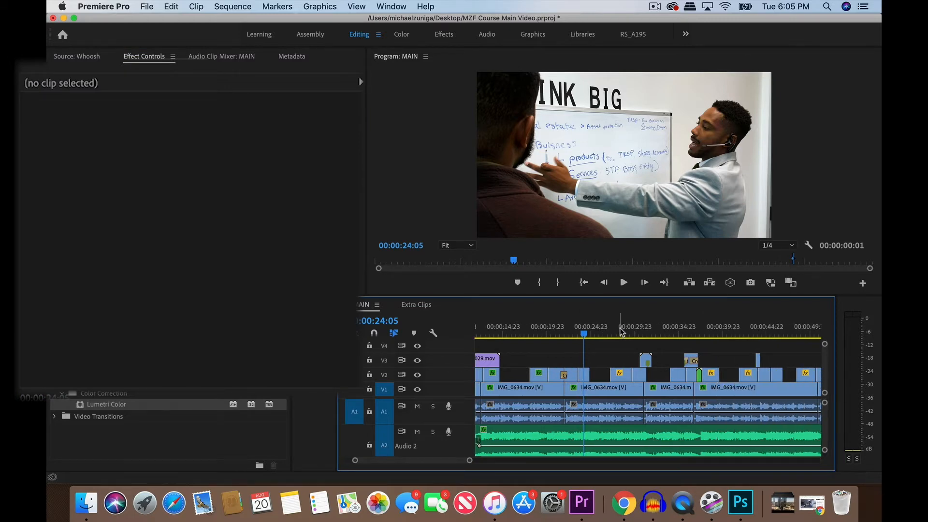
left_click(619, 330)
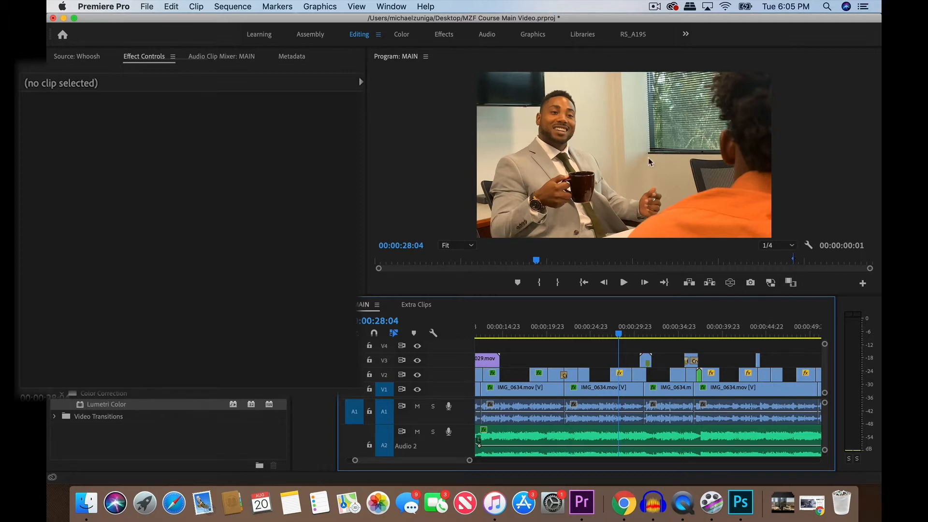
left_click(539, 331)
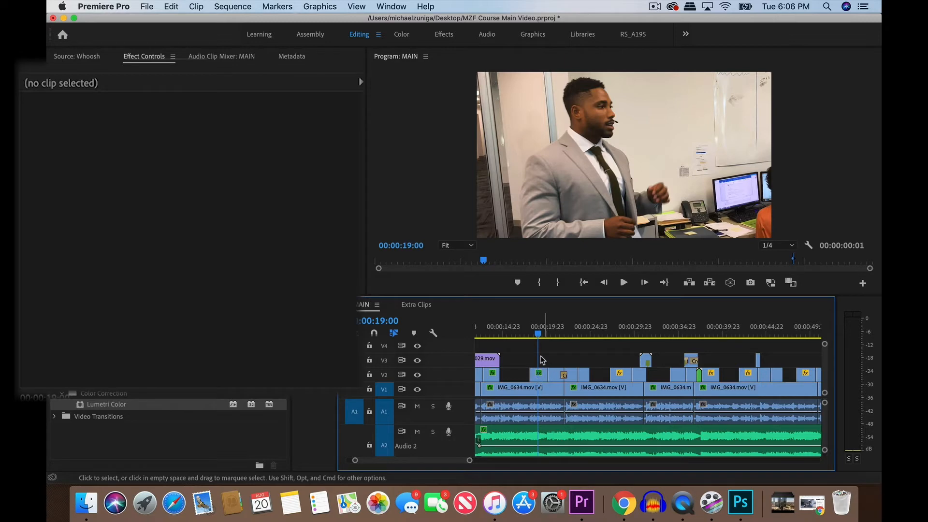
left_click(619, 329)
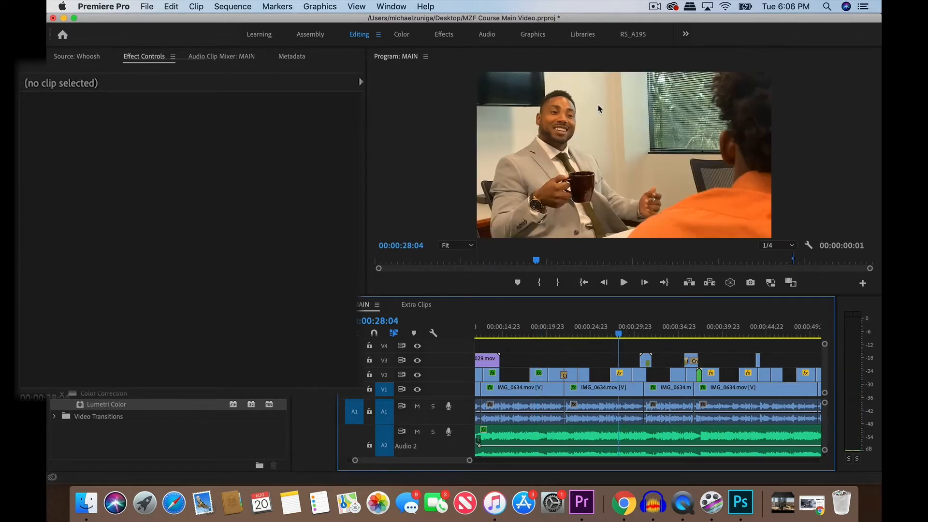
left_click(538, 332)
left_click(540, 377)
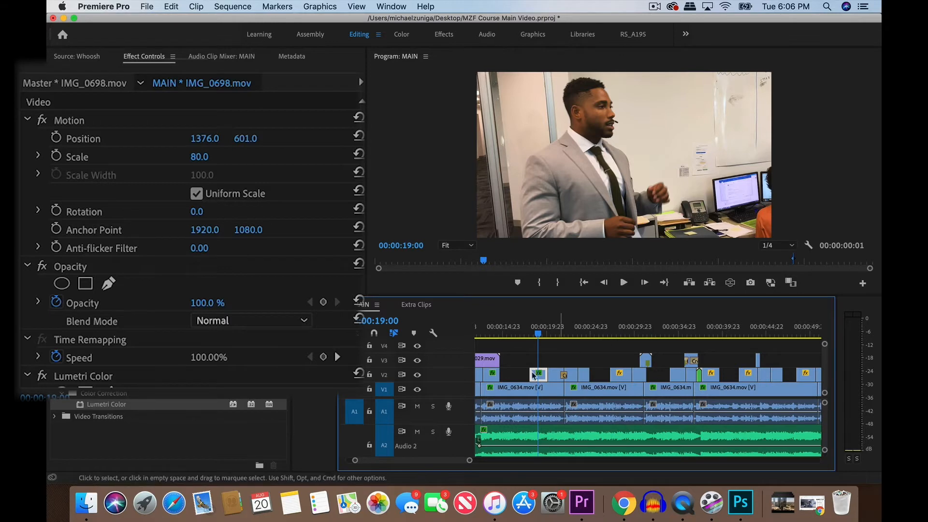
left_click(620, 329)
left_click(621, 375)
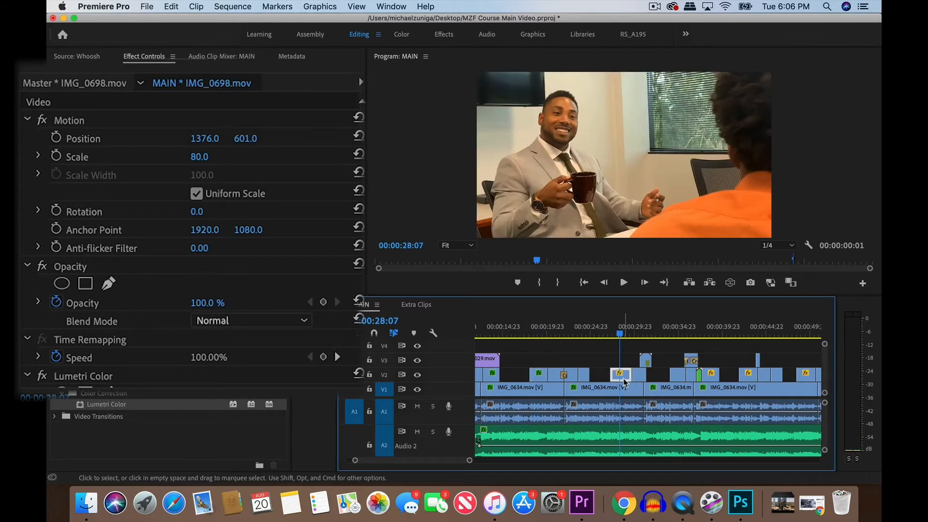
right_click(624, 381)
left_click(650, 413)
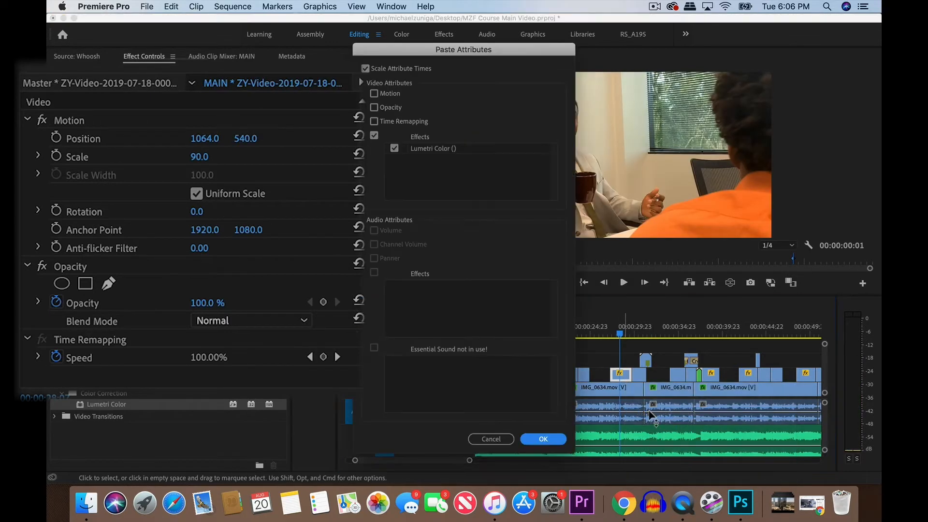
left_click(533, 441)
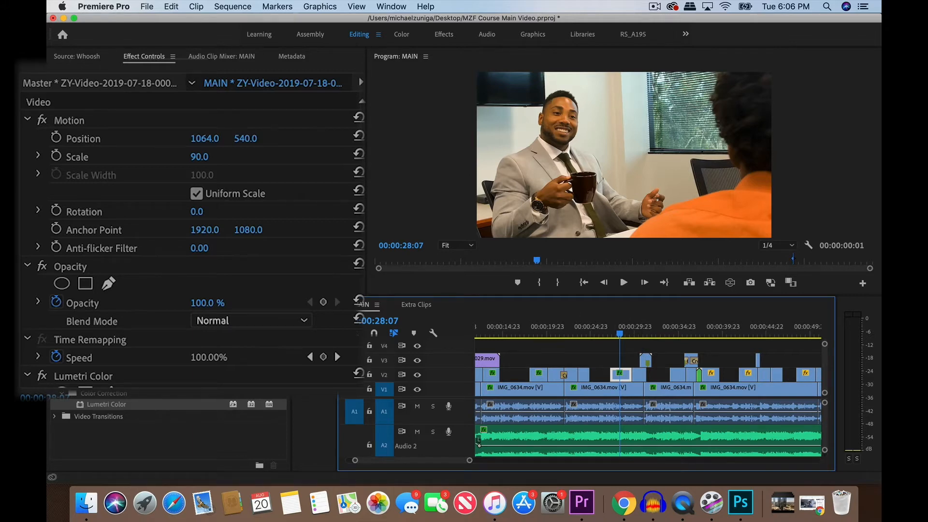
Shift the coffee-mug clip's shadow tint slightly further toward blue and play back the clip
scroll(203, 242, "down", 5)
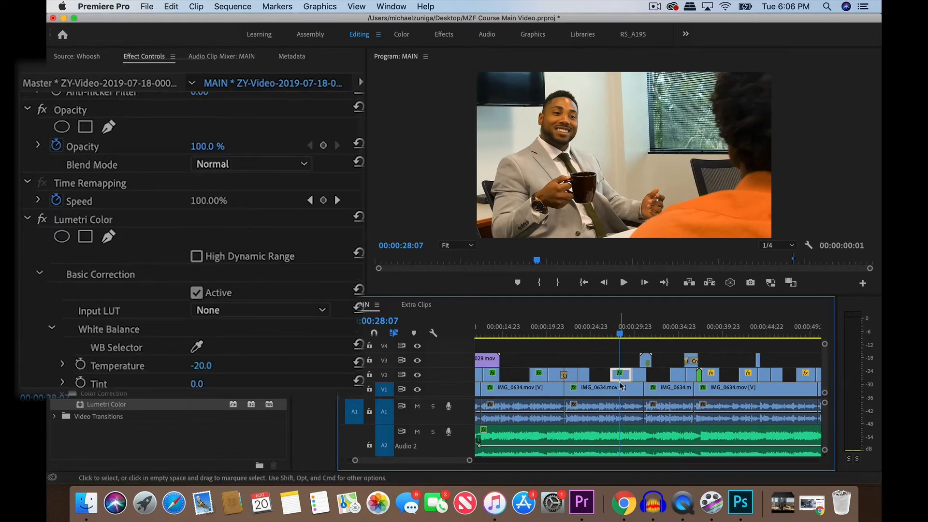
scroll(194, 242, "down", 5)
scroll(193, 242, "down", 8)
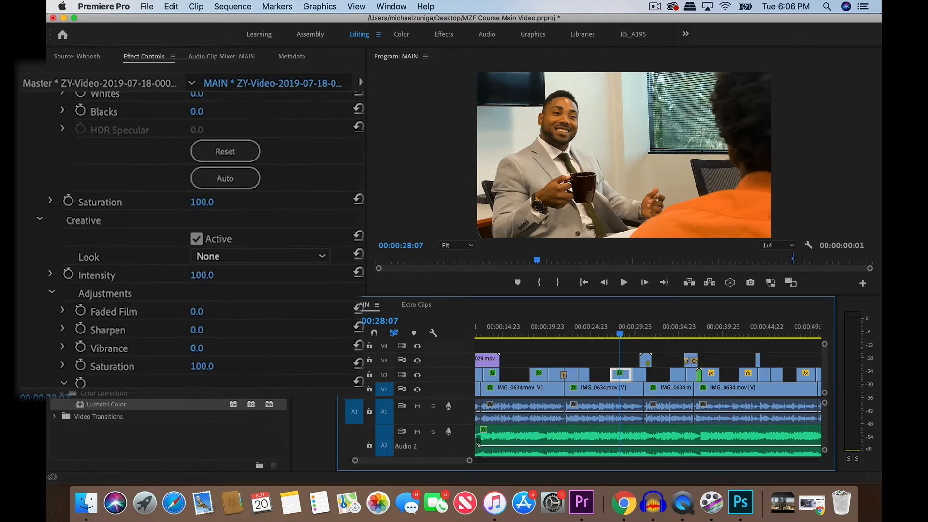
scroll(170, 261, "up", 6)
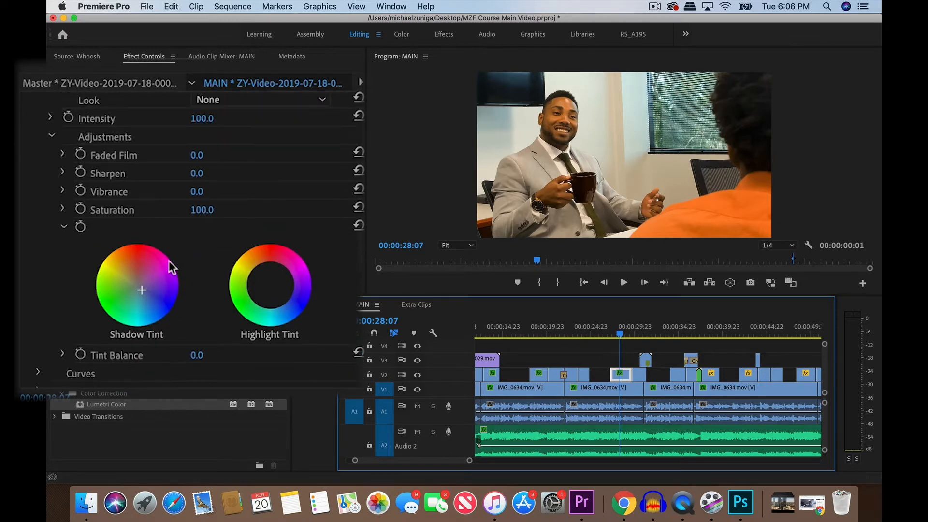
scroll(169, 260, "down", 4)
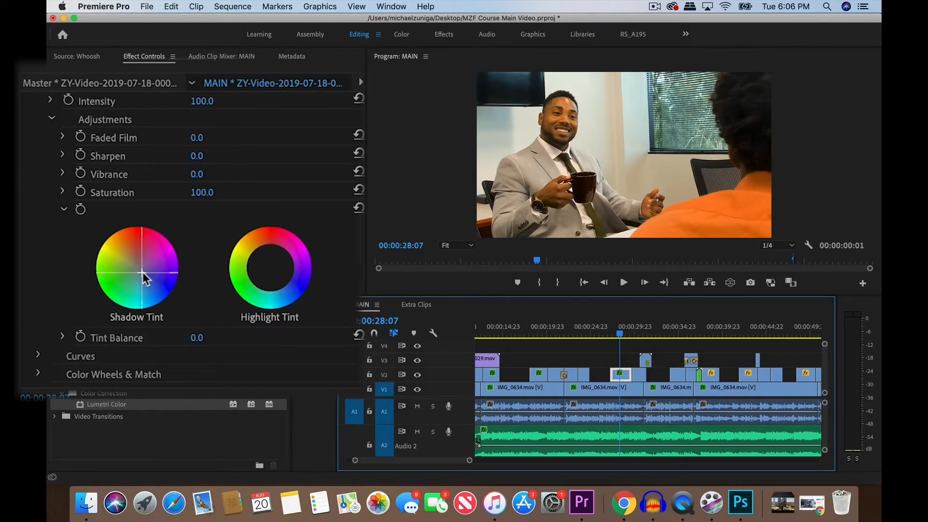
left_click(142, 272)
left_click_drag(142, 272, 143, 275)
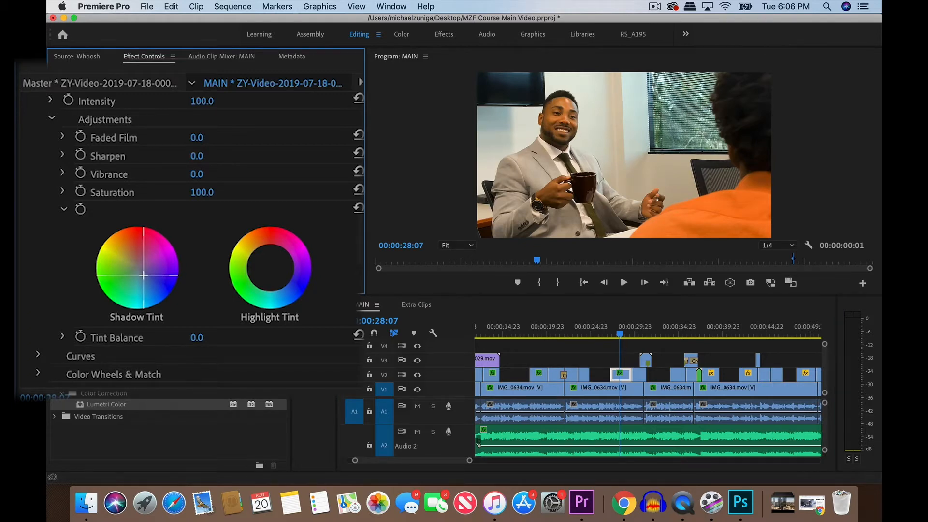
left_click_drag(144, 275, 146, 275)
key("space")
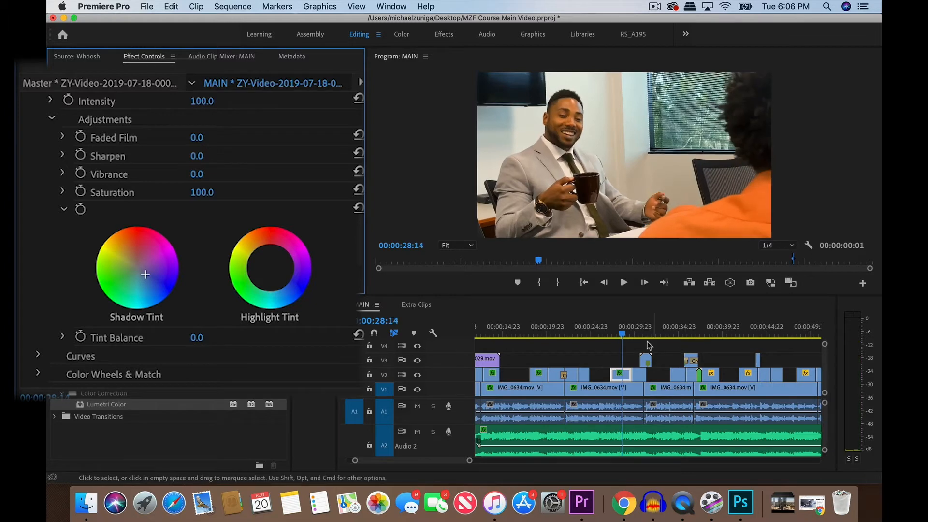
key("space")
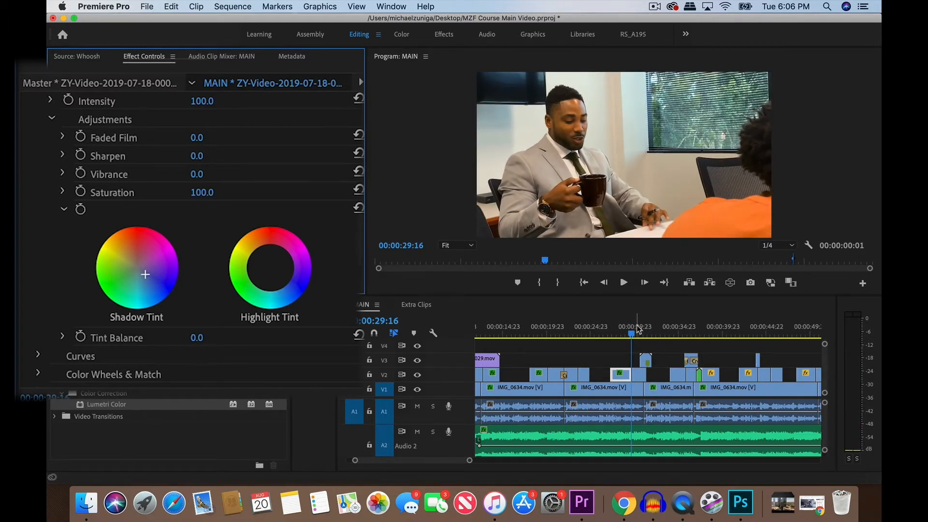
Copy the wide whiteboard clip at 00:00:22:18 and paste only its Lumetri Color effect onto the hand-writing clip at 00:00:30:06
left_click(637, 330)
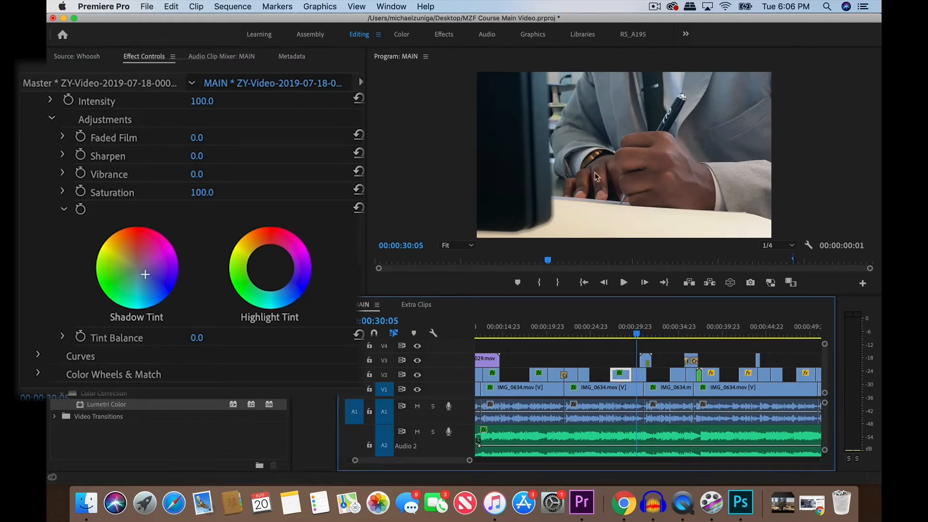
left_click(572, 330)
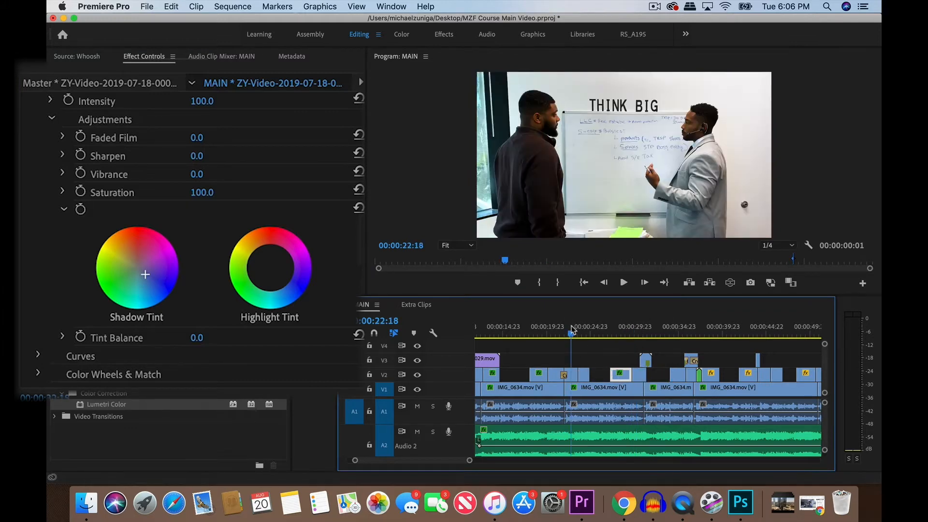
left_click(574, 379)
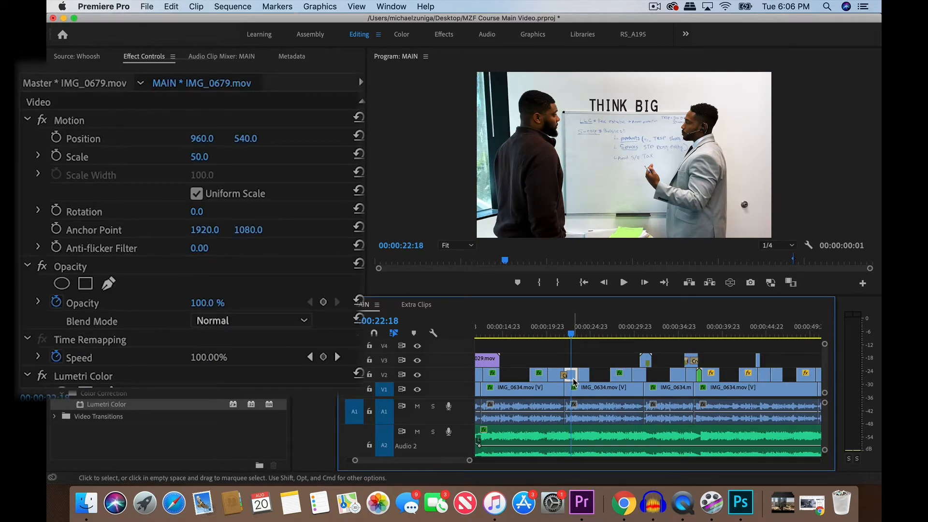
left_click(647, 330)
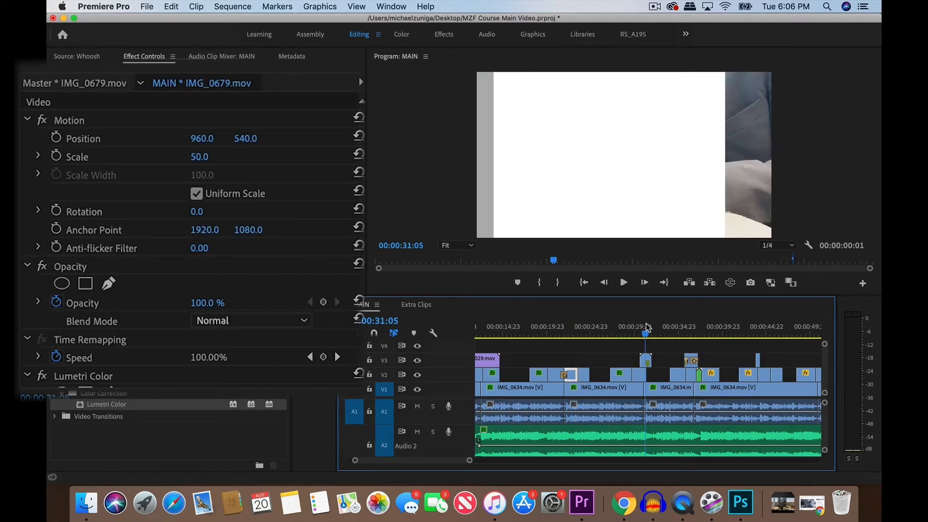
left_click_drag(648, 328, 637, 331)
left_click(640, 375)
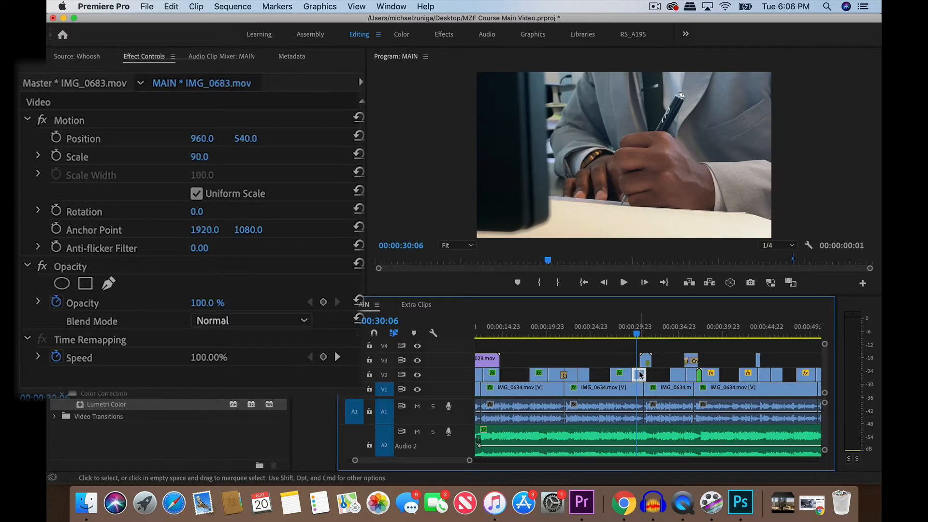
right_click(640, 375)
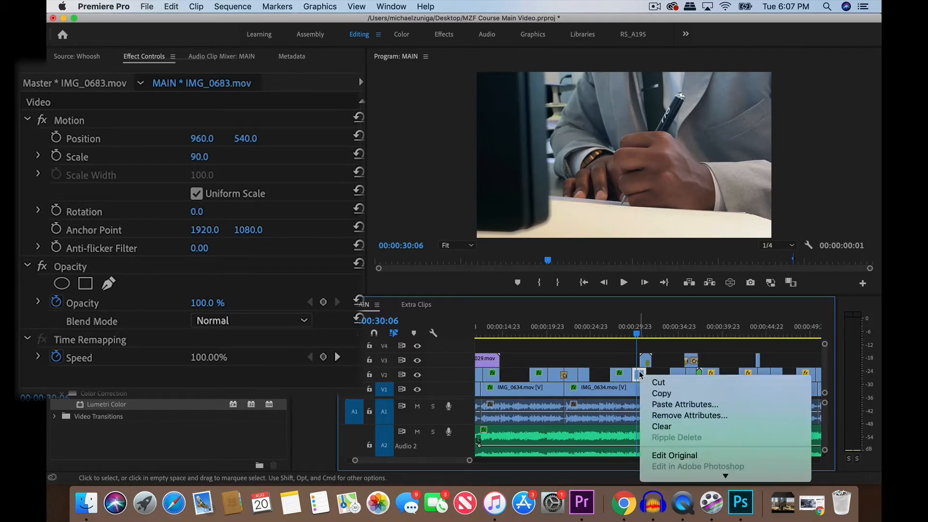
left_click(660, 403)
left_click(554, 440)
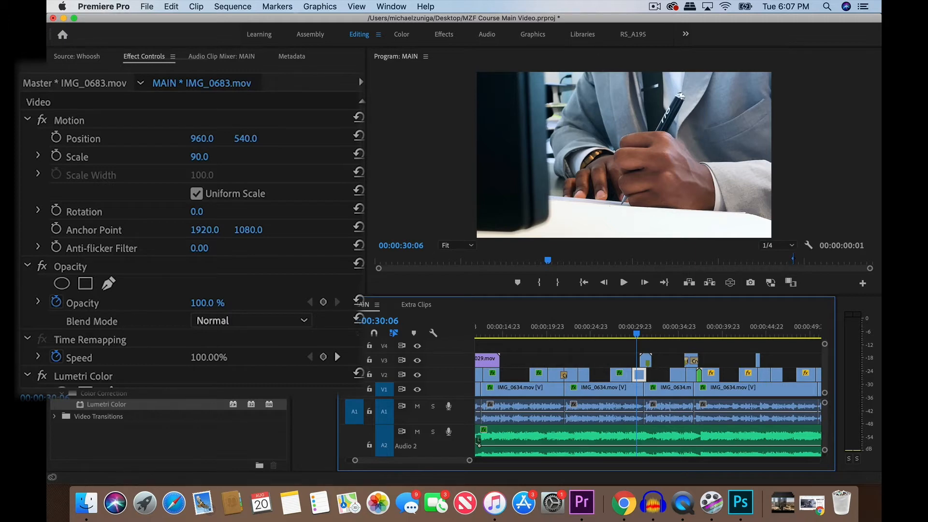
Try Lumetri exposures of 0 and 0.5 on the hand-writing clip and settle on 0.3
scroll(193, 242, "down", 10)
left_click(203, 265)
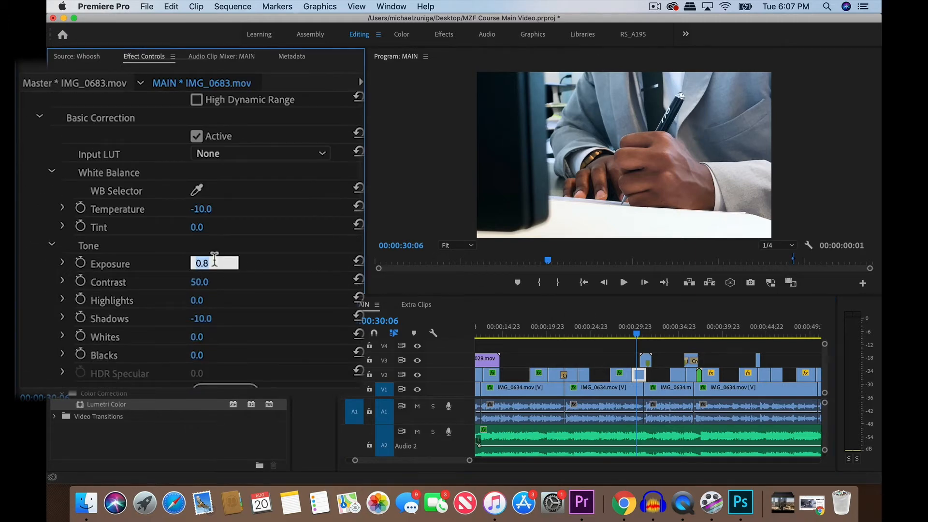
type("0")
key("Return")
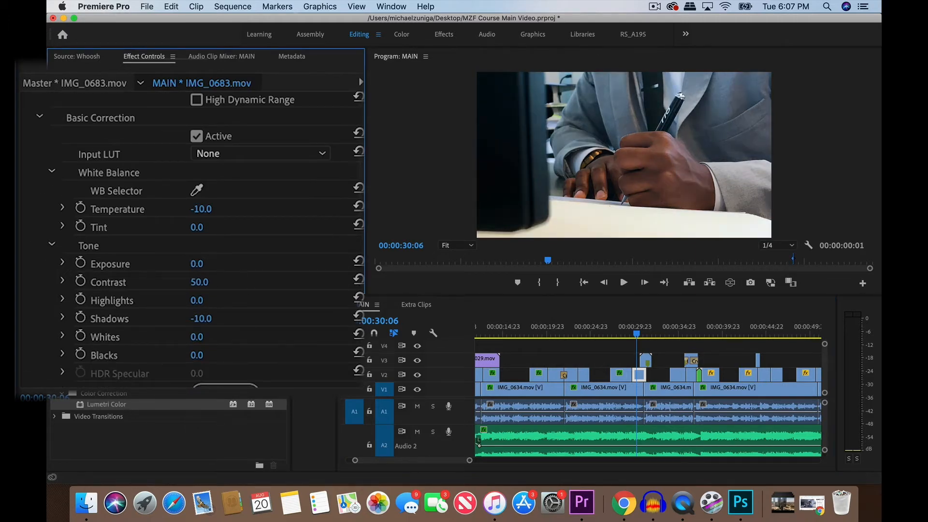
left_click(201, 263)
type("0.5")
key("Return")
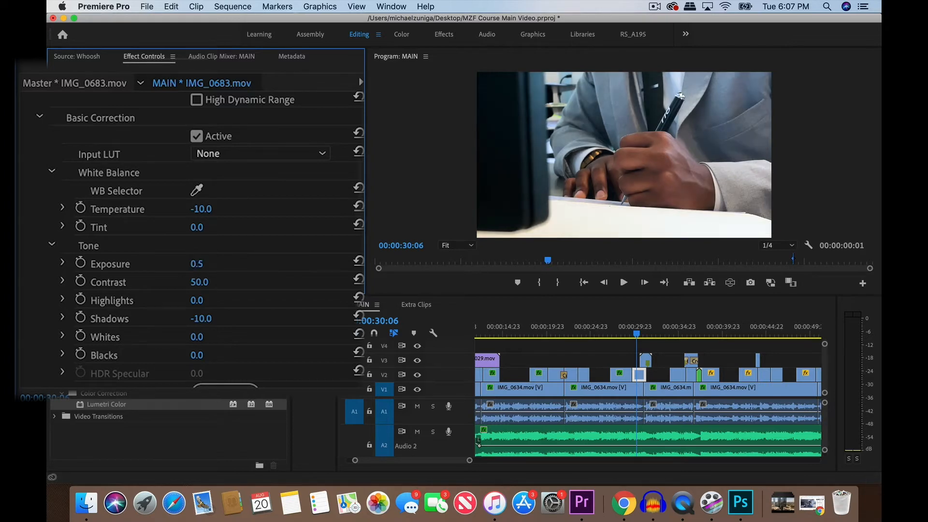
left_click(197, 264)
type("0.3")
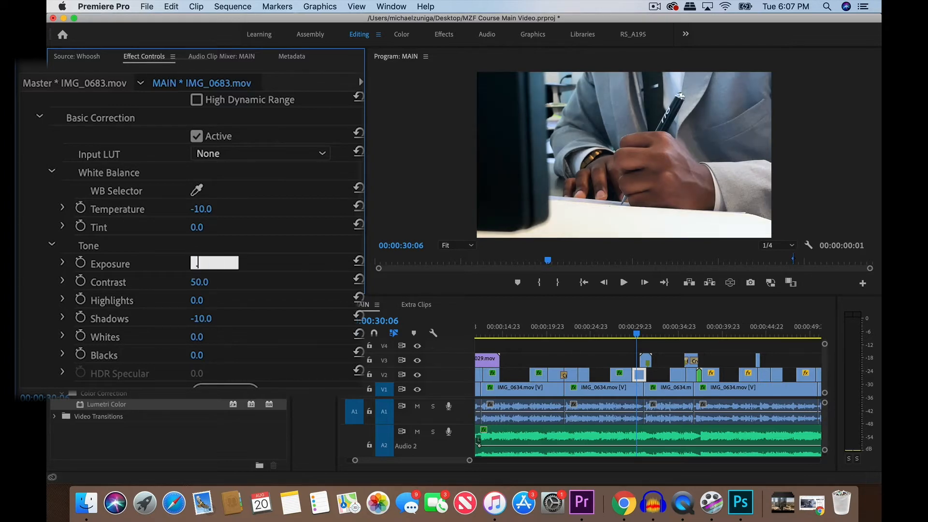
key("Return")
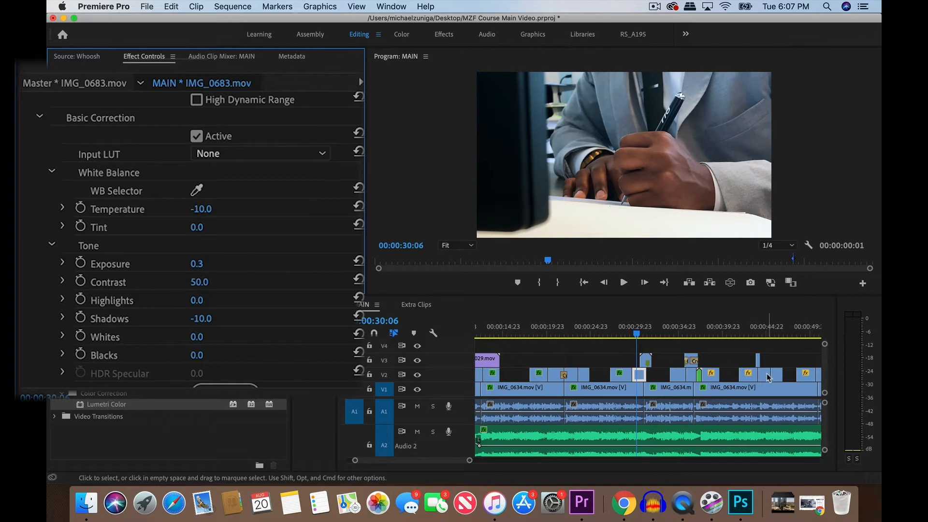
Play back the cut from the coffee-mug clip to the hand-writing clip to compare their color and exposure
left_click(634, 328)
key("space")
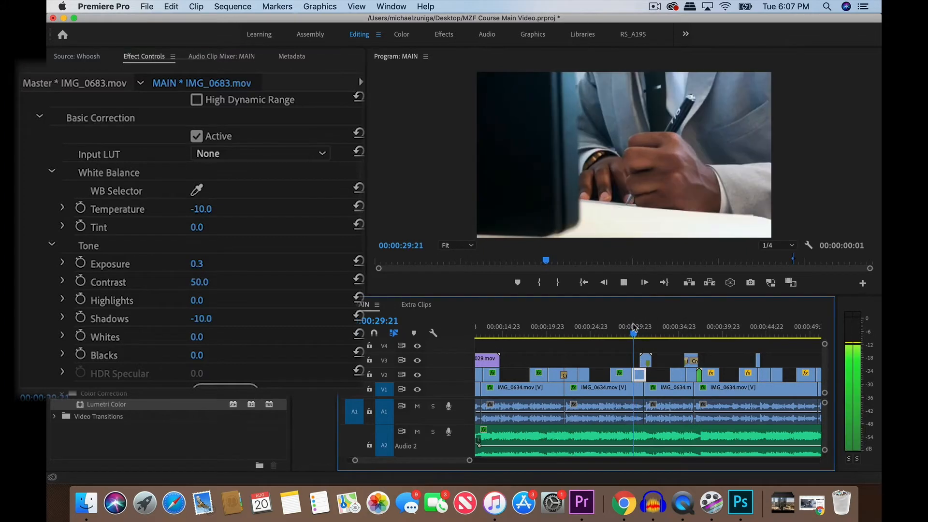
left_click(621, 327)
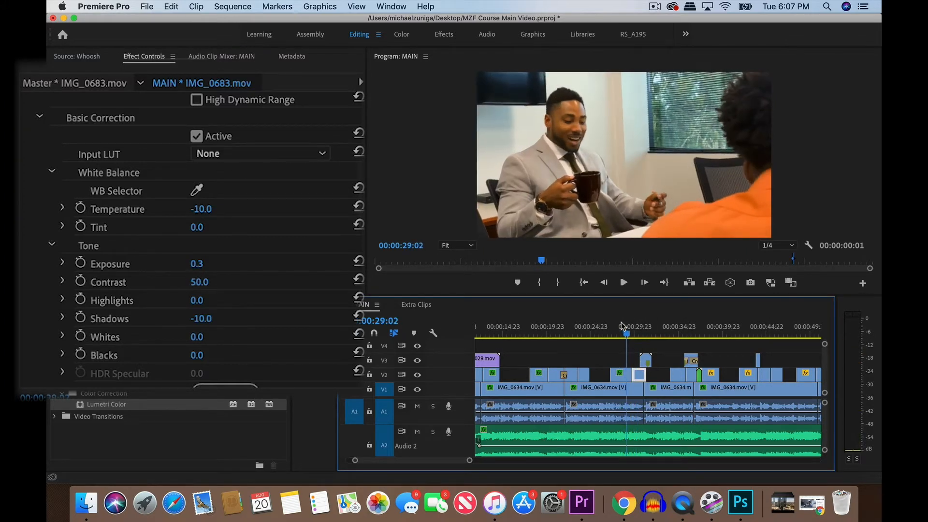
key("space")
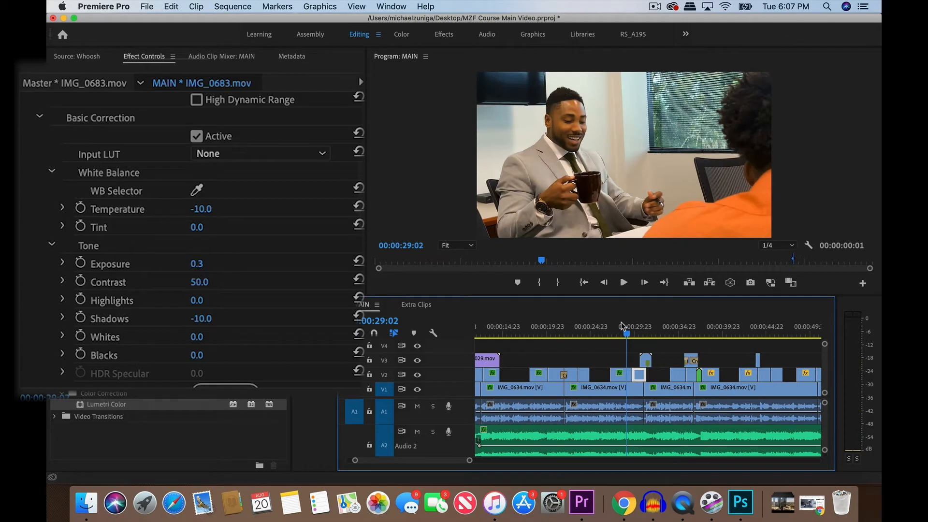
key("space")
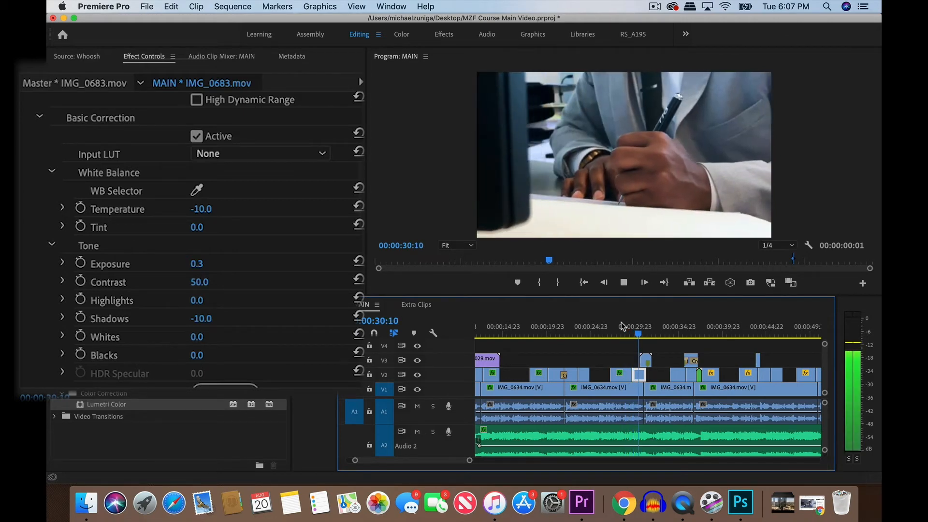
key("space")
Shift the coffee-mug clip's Lumetri shadow tint further toward blue and play back the clip to check it
left_click(618, 332)
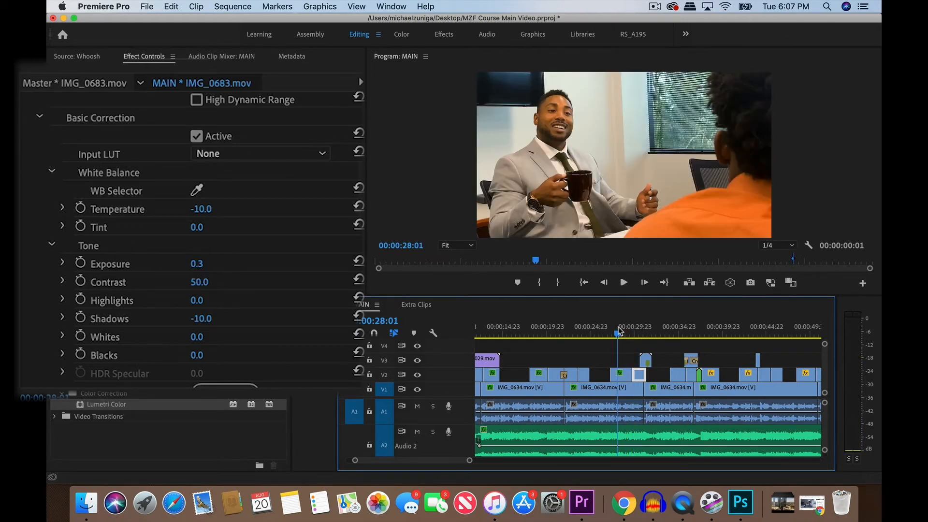
left_click(622, 376)
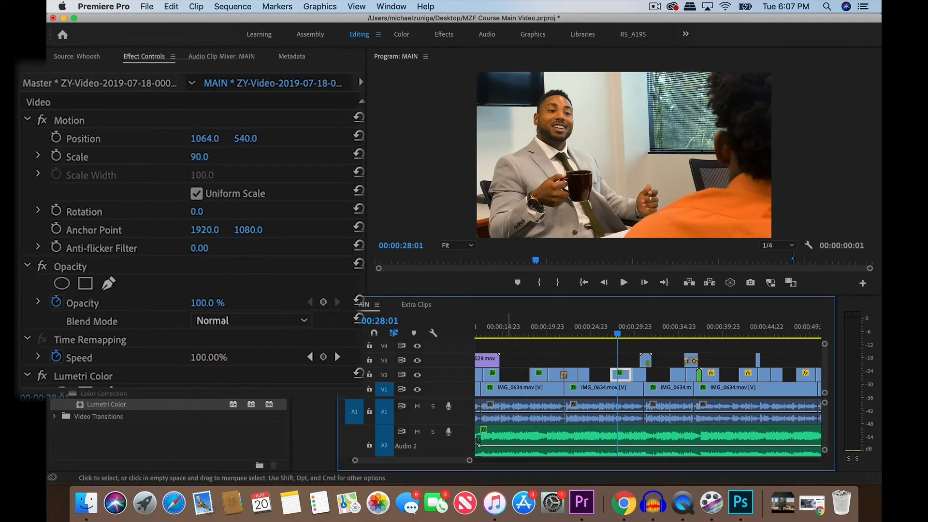
scroll(194, 242, "down", 10)
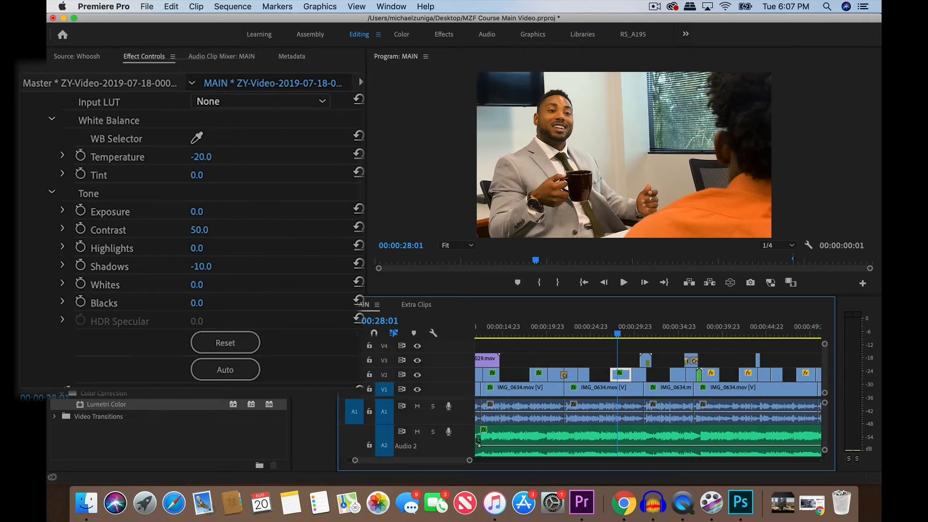
scroll(232, 312, "down", 10)
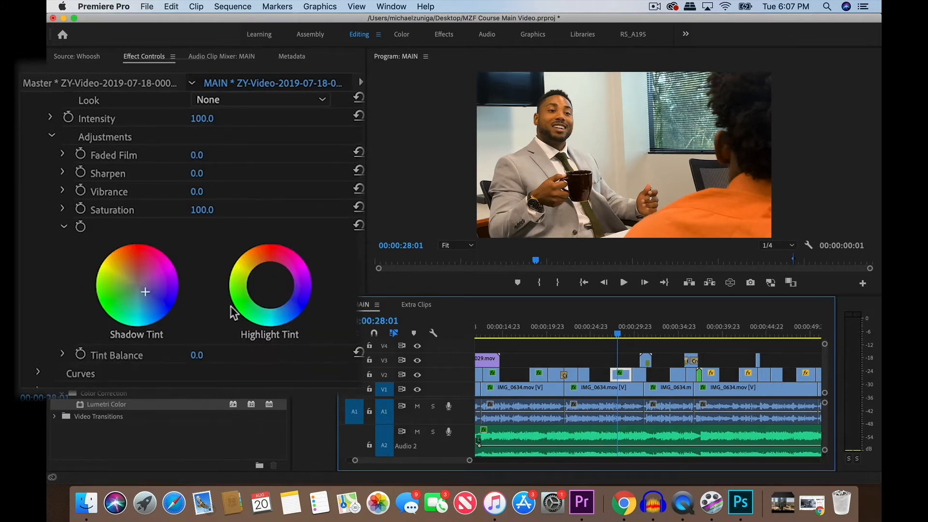
left_click(151, 298)
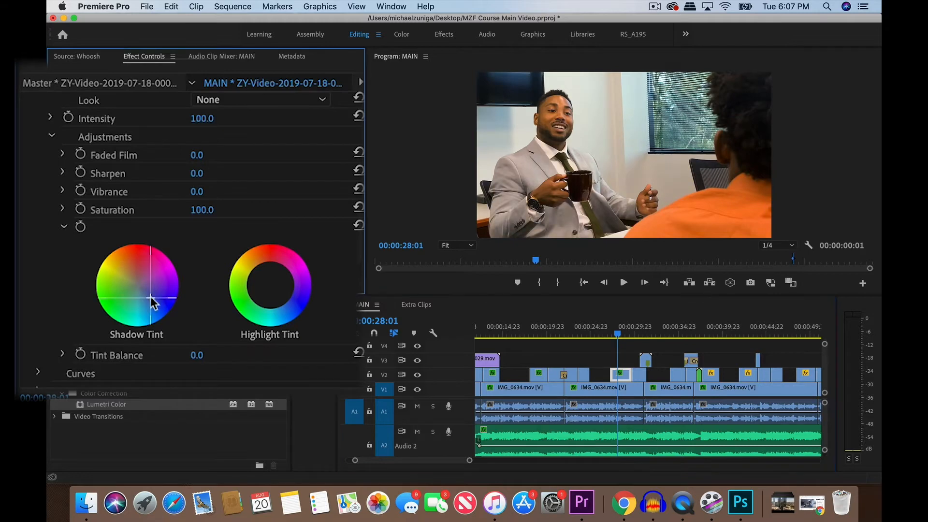
left_click(628, 357)
key("space")
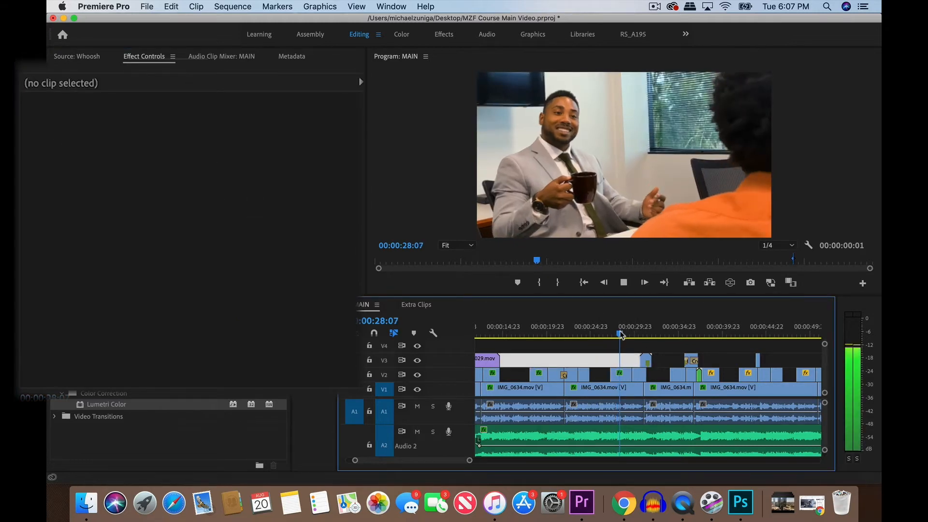
key("space")
left_click_drag(623, 334, 628, 334)
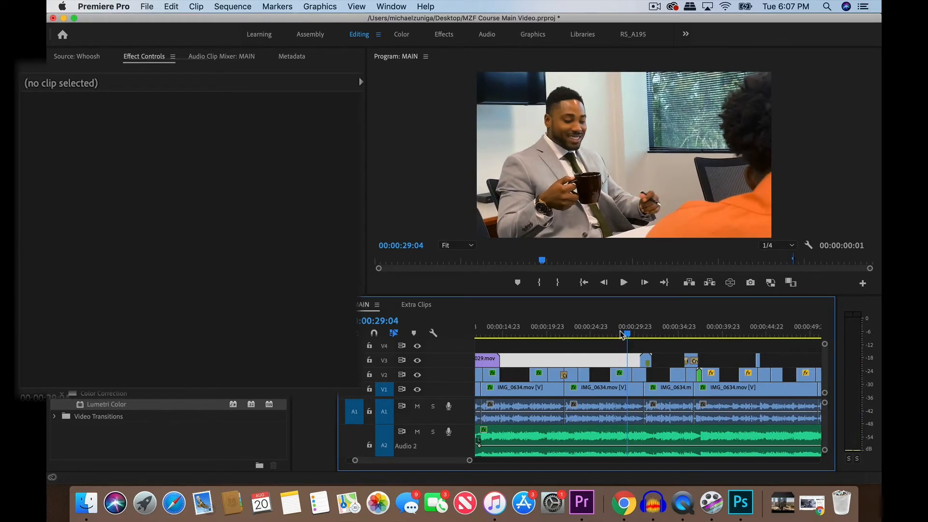
Shift the Lumetri shadow tint of the office clip at 00:00:19:11 slightly further toward blue and check another frame
left_click(543, 329)
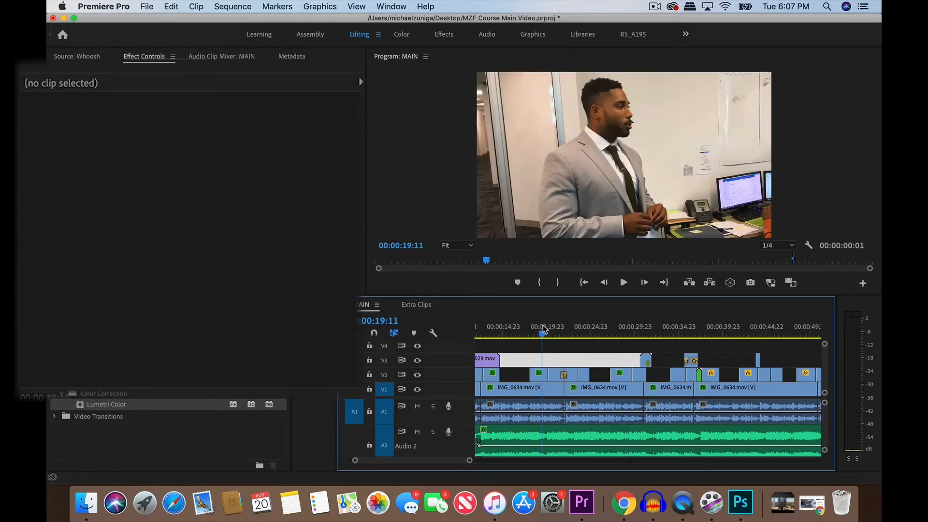
left_click(539, 374)
scroll(194, 242, "down", 8)
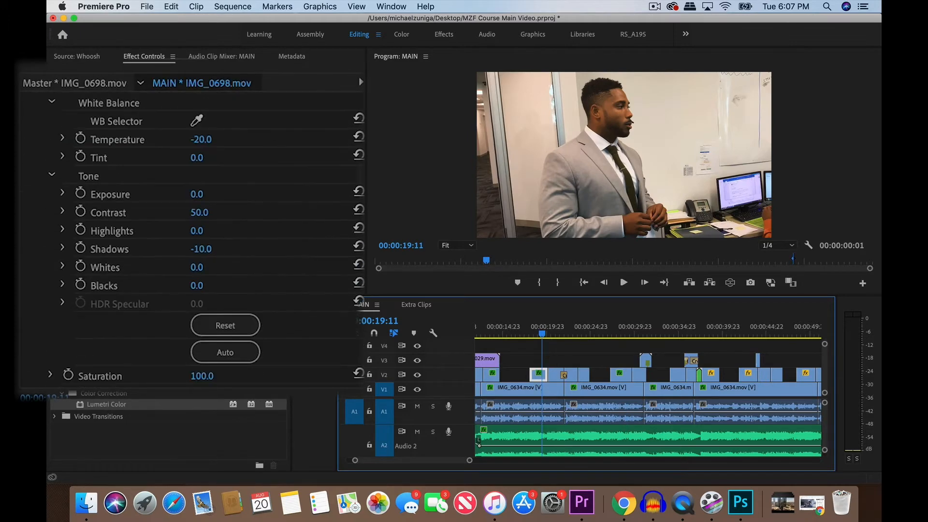
scroll(145, 277, "down", 10)
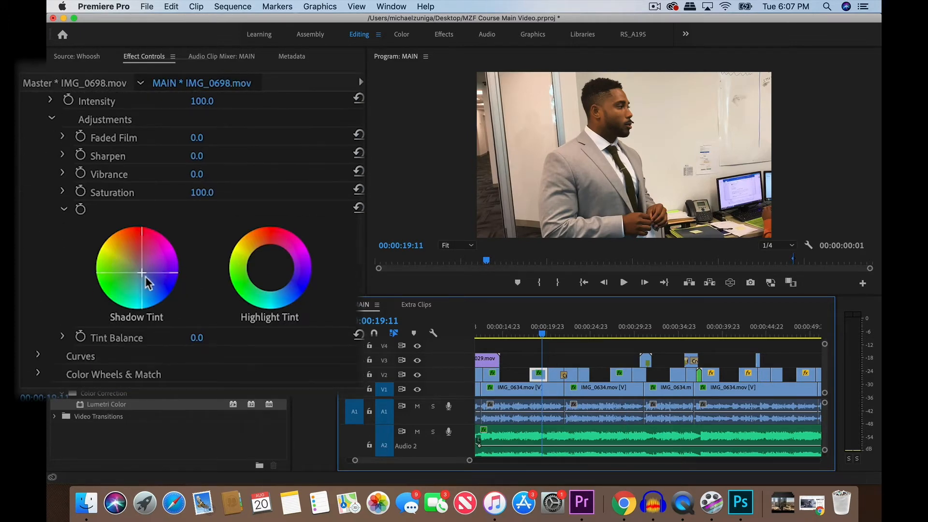
left_click_drag(145, 276, 146, 278)
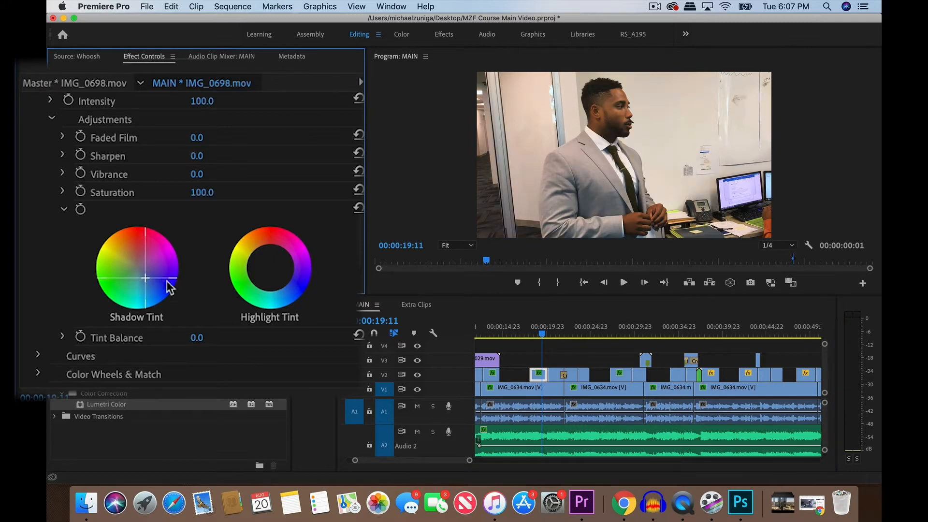
left_click(543, 333)
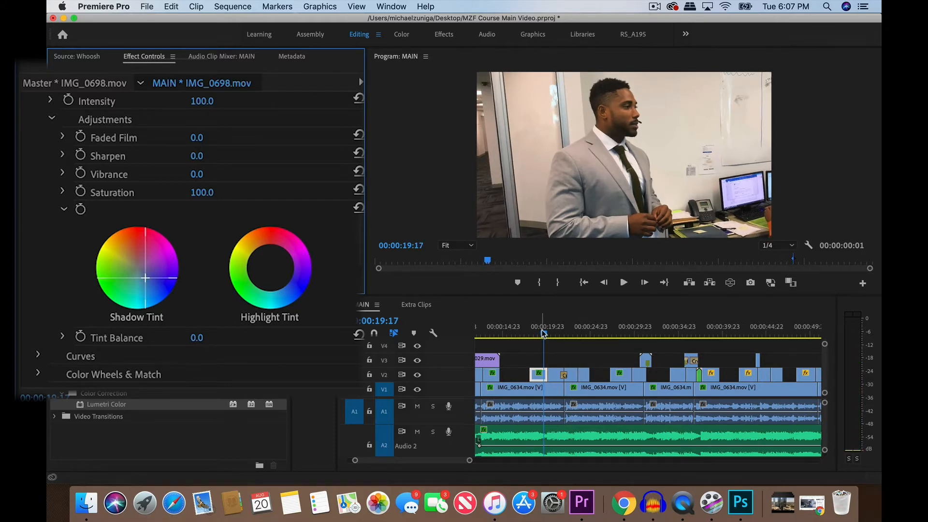
left_click(610, 351)
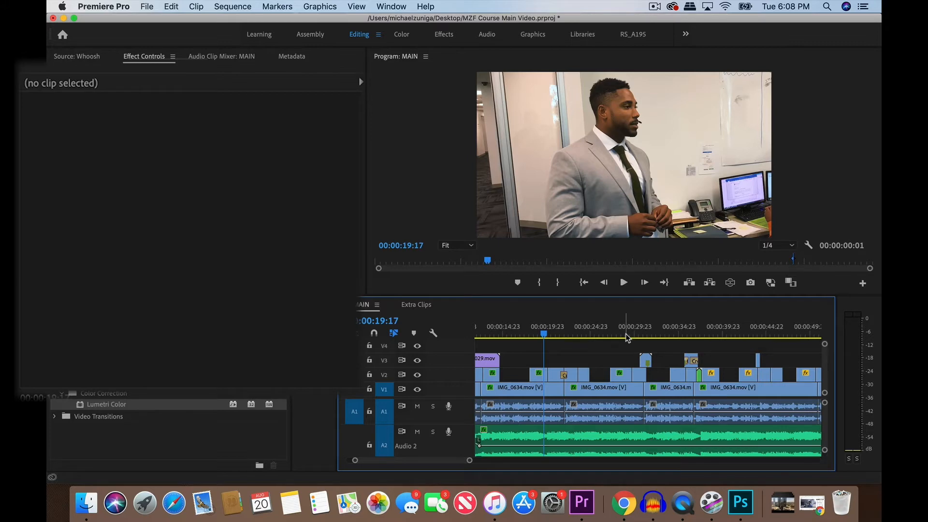
Copy the Lumetri Color correction from the whiteboard clip at 00:00:24:10 and paste only that effect onto the V2 gym clip at 00:00:35:03
left_click(678, 330)
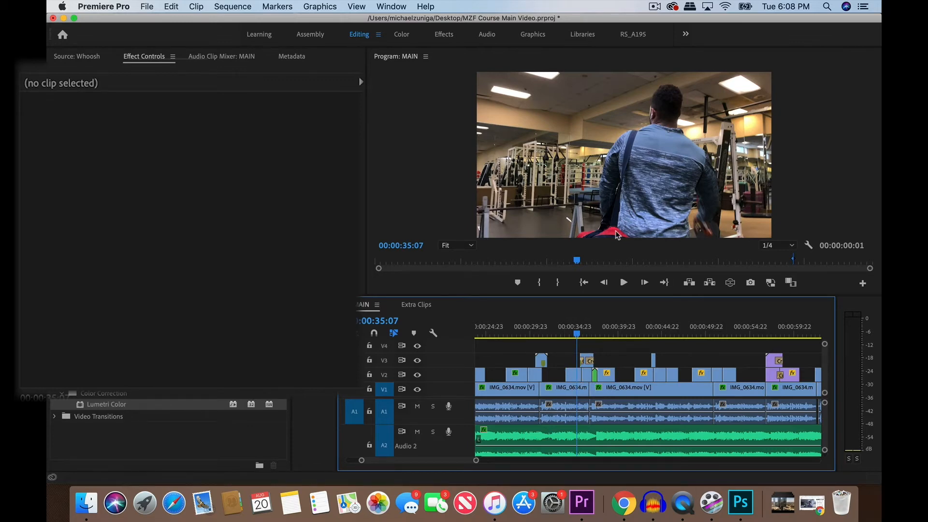
scroll(561, 372, "up", 3)
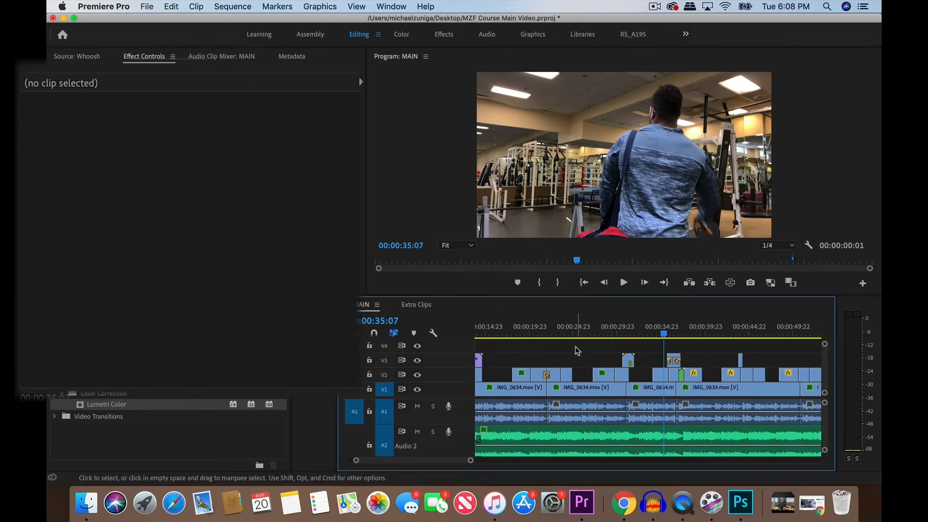
left_click(568, 377)
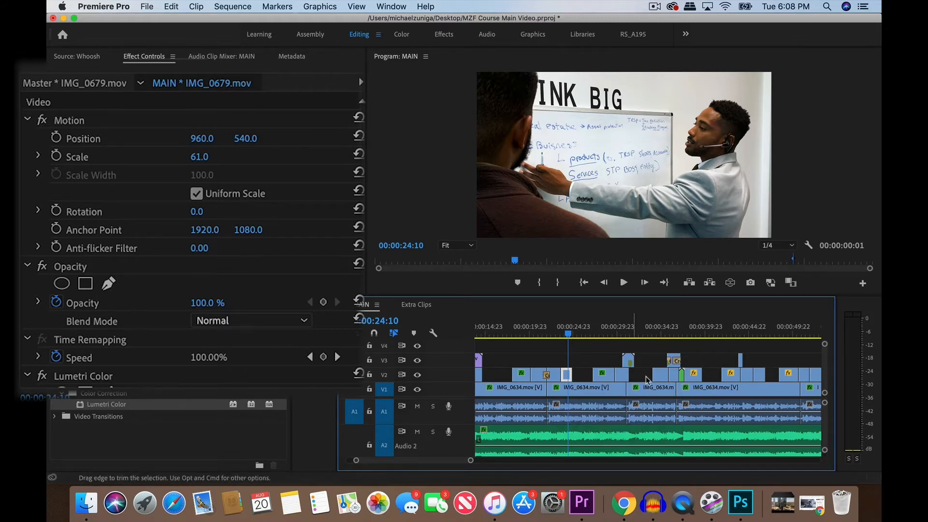
scroll(647, 379, "right", 5)
left_click(559, 328)
left_click(557, 377)
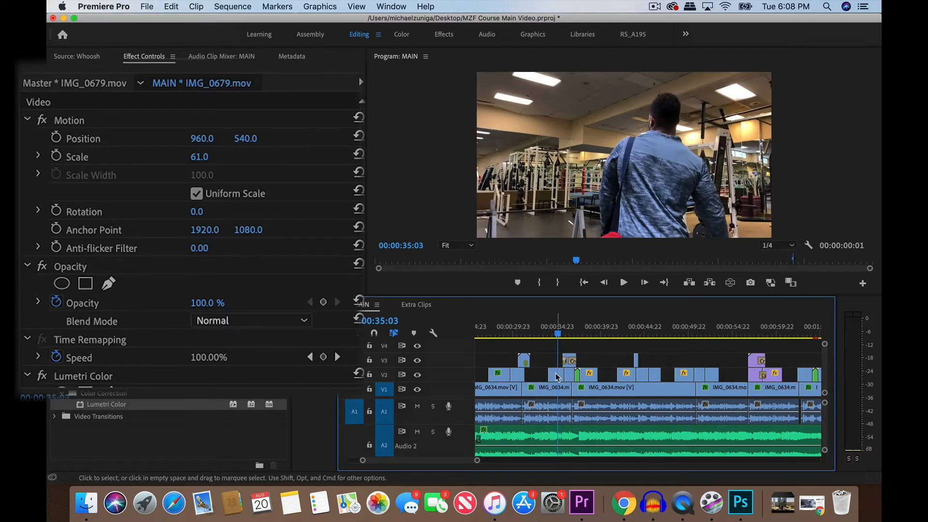
right_click(556, 377)
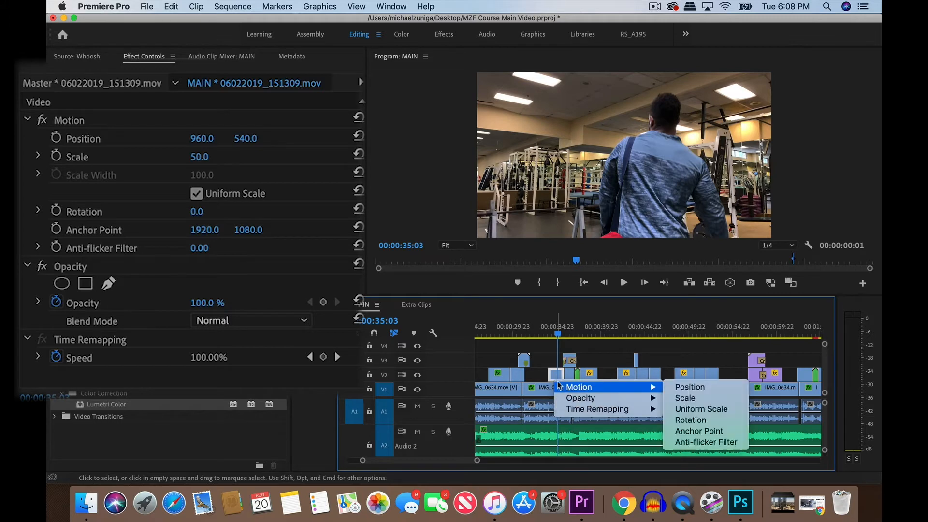
left_click(554, 376)
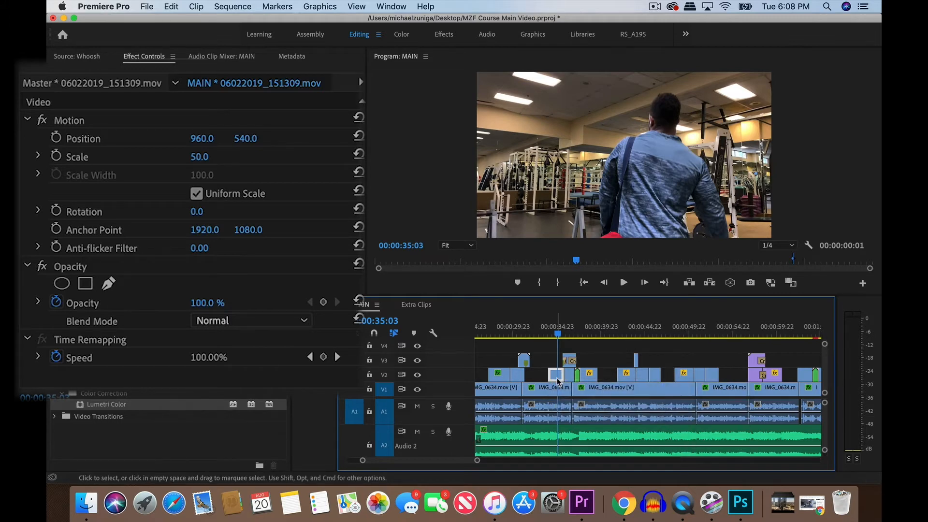
right_click(559, 381)
left_click(580, 412)
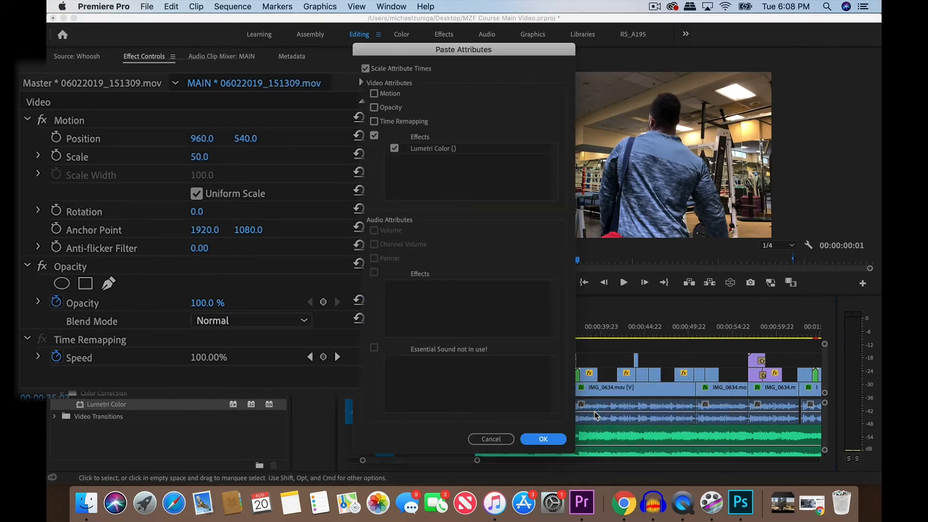
left_click(544, 439)
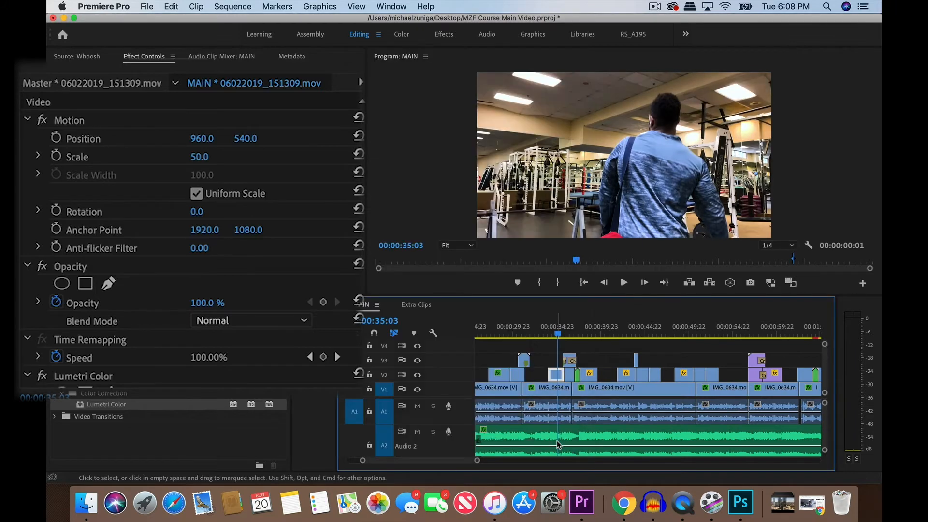
Set the Lumetri exposure of the gym clip at 00:00:35:03 to 0.3
scroll(194, 242, "down", 8)
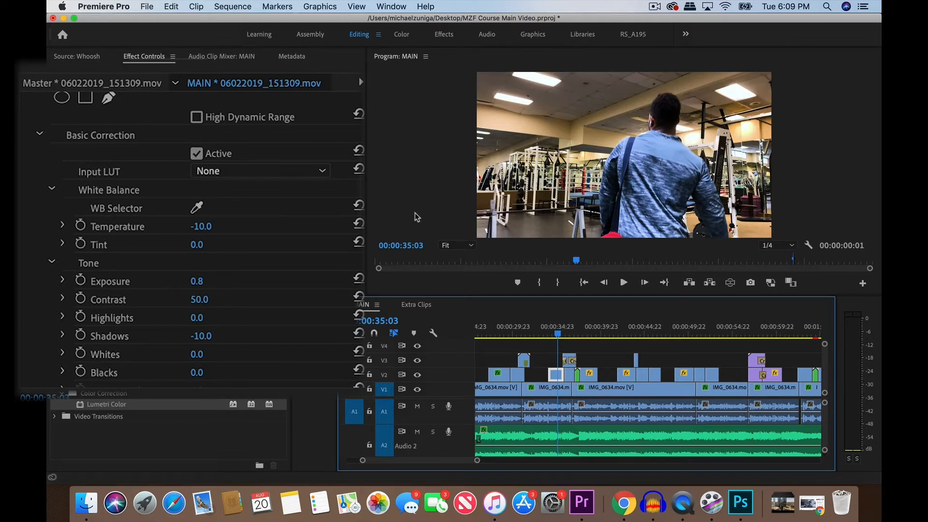
scroll(194, 242, "down", 3)
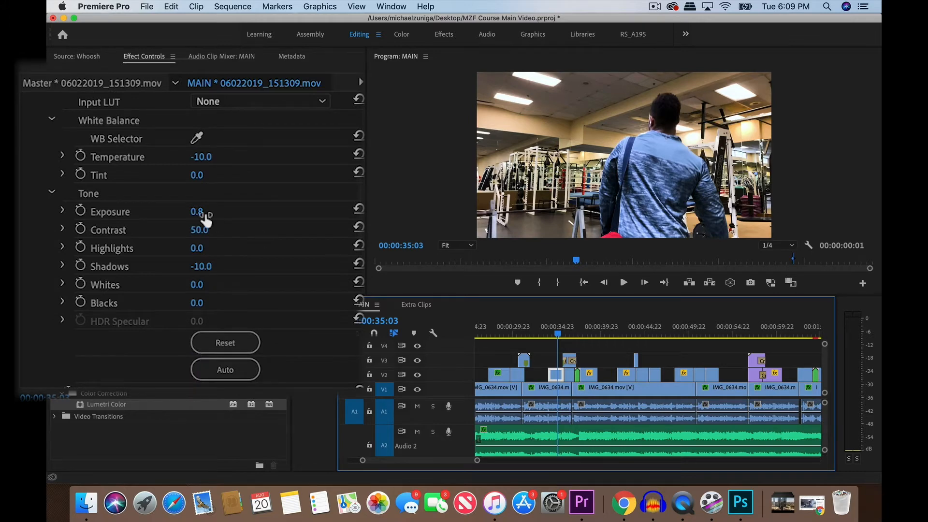
left_click_drag(201, 218, 196, 216)
left_click(196, 211)
type("0.8")
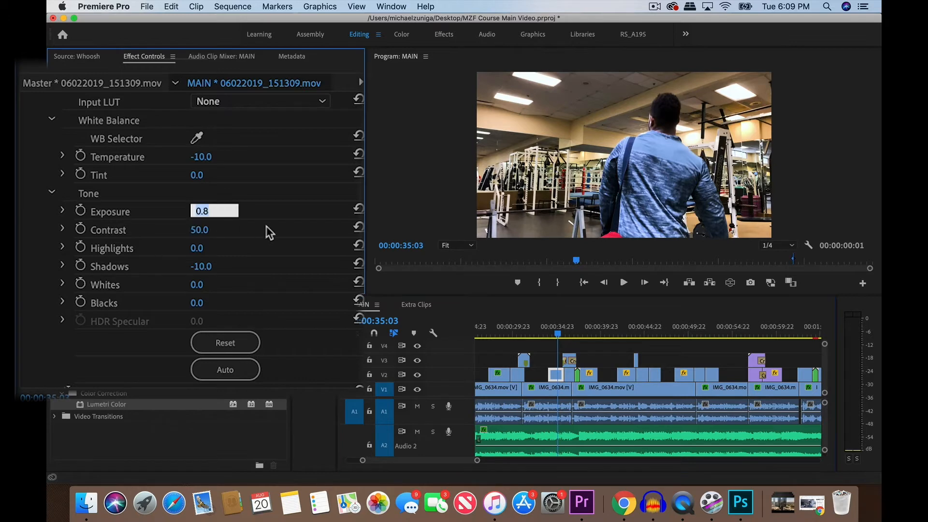
key("BackSpace")
key("BackSpace")
key("BackSpace")
type("0.3")
key("Return")
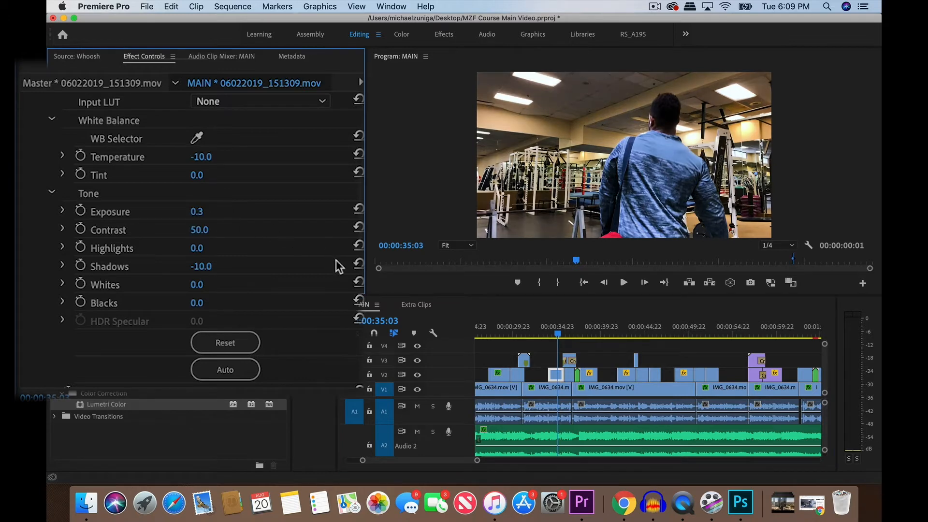
Check the gym clip at 00:00:34:13 and set its Lumetri shadows to 0
left_click(551, 336)
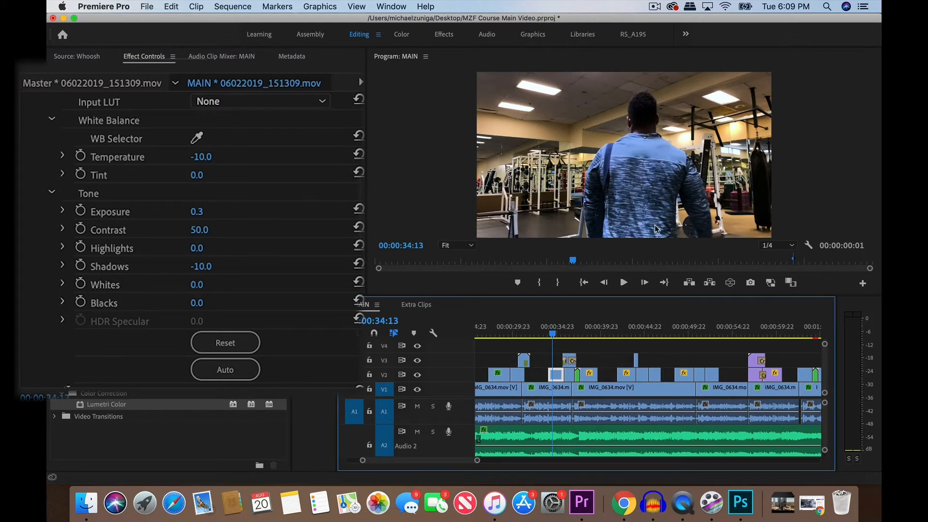
scroll(208, 242, "down", 2)
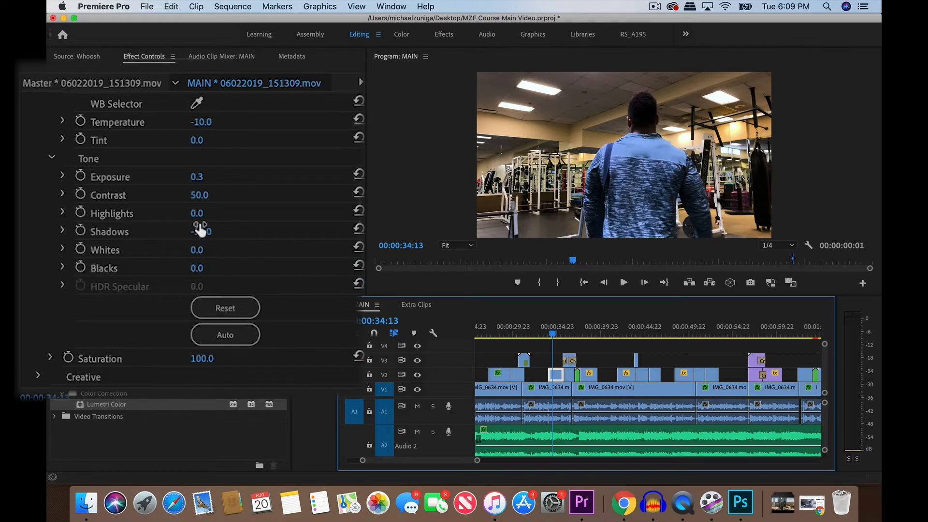
left_click(214, 231)
type("0")
key("Return")
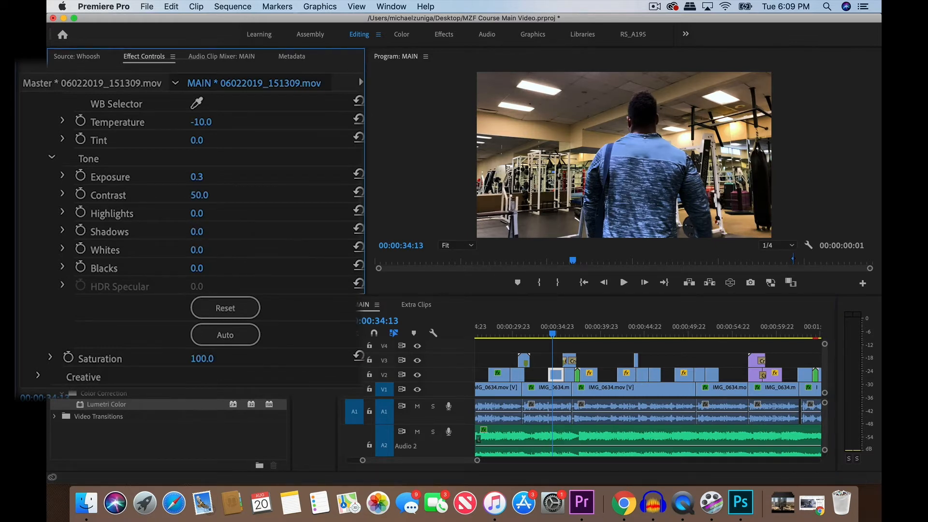
Try a Lumetri contrast of 20 on the gym clip and settle on 30
left_click(211, 195)
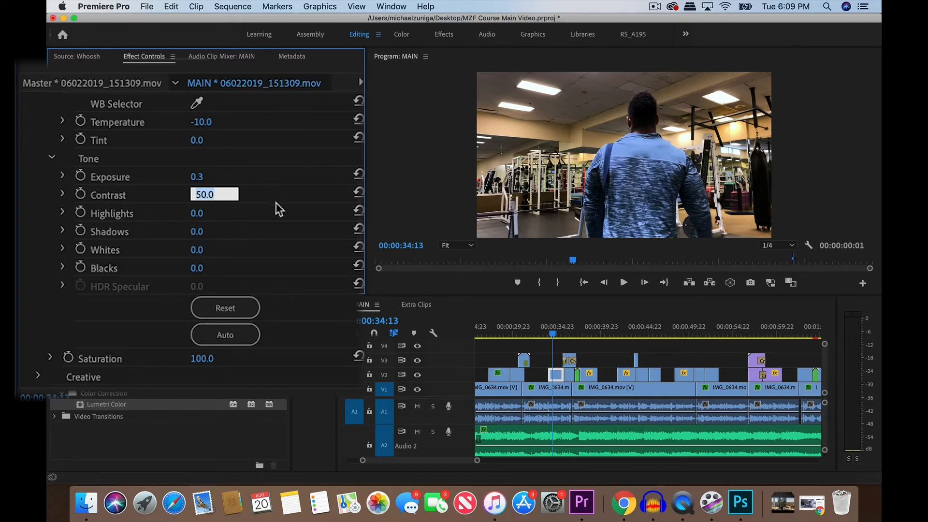
type("20")
key("Return")
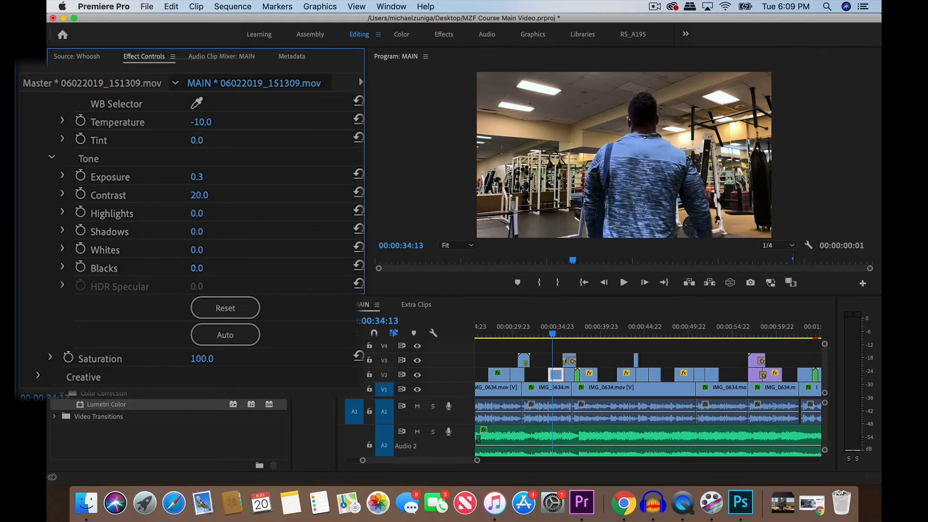
left_click(214, 191)
type("30")
key("Return")
Play back the gym clip from 00:00:34:01 to check its corrected exposure, contrast and color
left_click(549, 324)
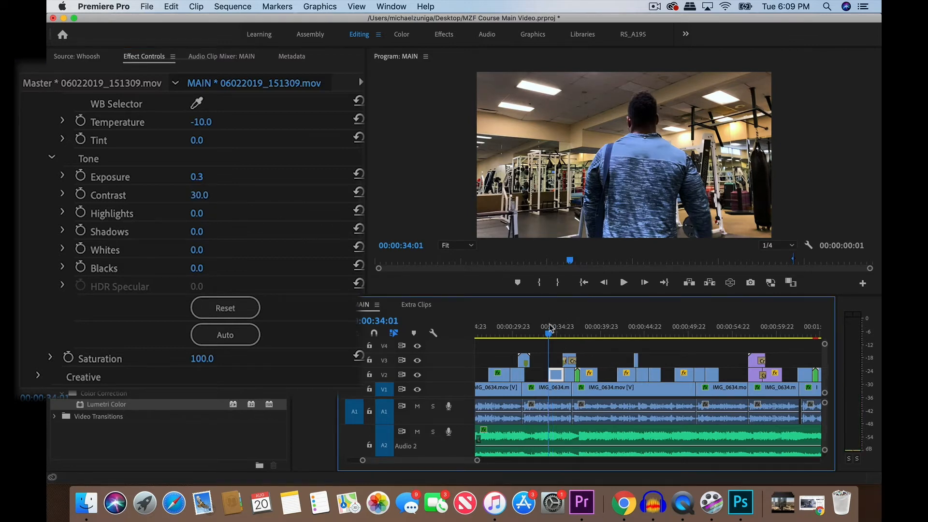
key("space")
key("space")
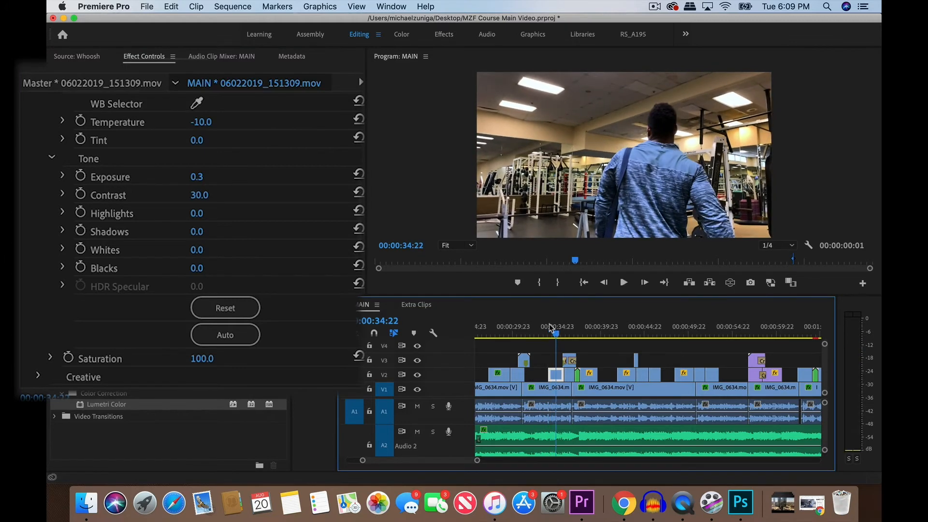
key("space")
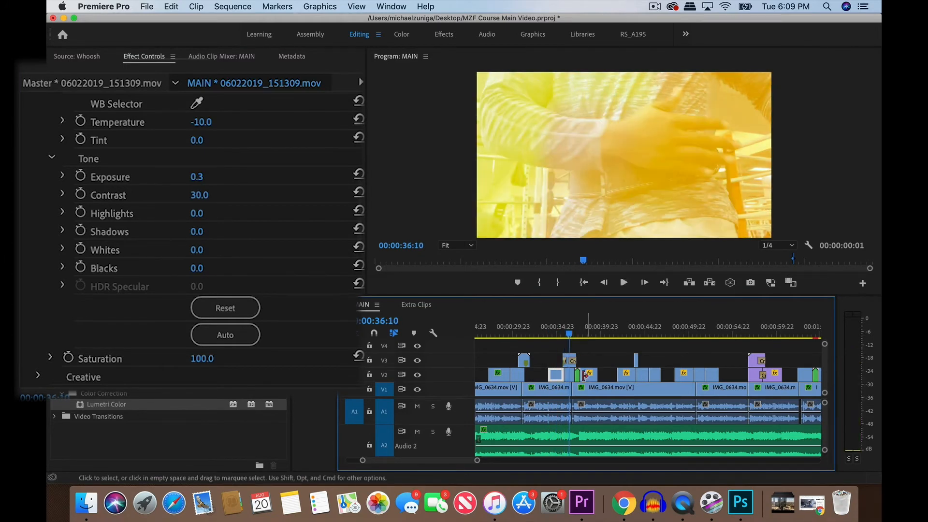
Copy the corrected gym clip's Lumetri Color effect onto the next two V2 gym clips, through 00:00:39:06, and play them back
left_click(556, 362)
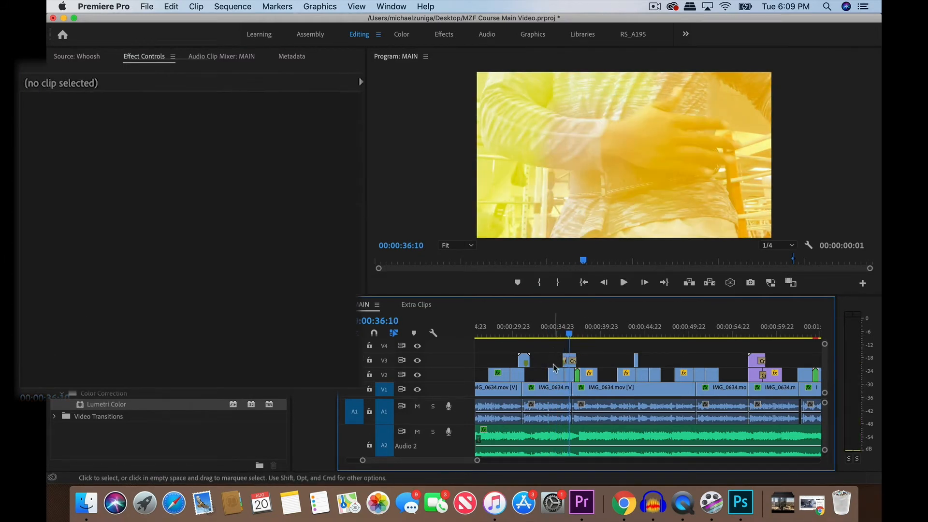
left_click(556, 376)
left_click(570, 375)
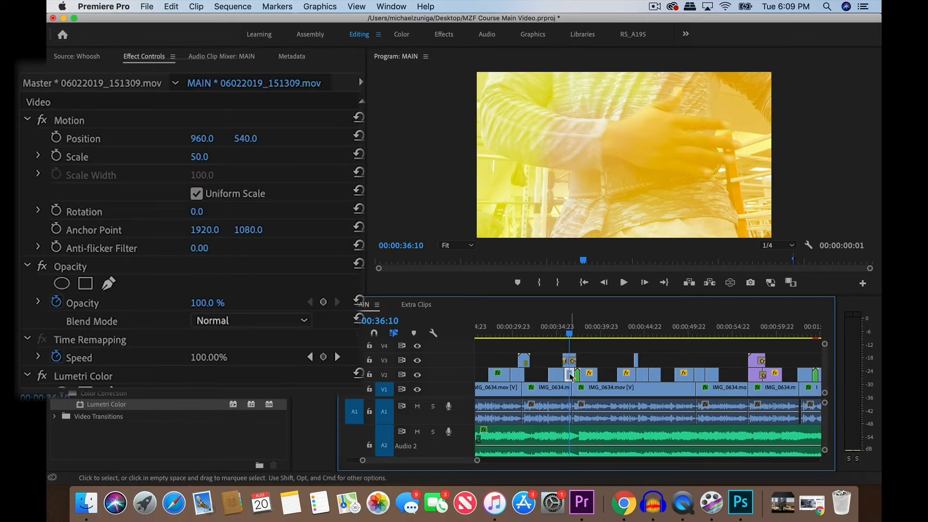
left_click(586, 319)
key("Left")
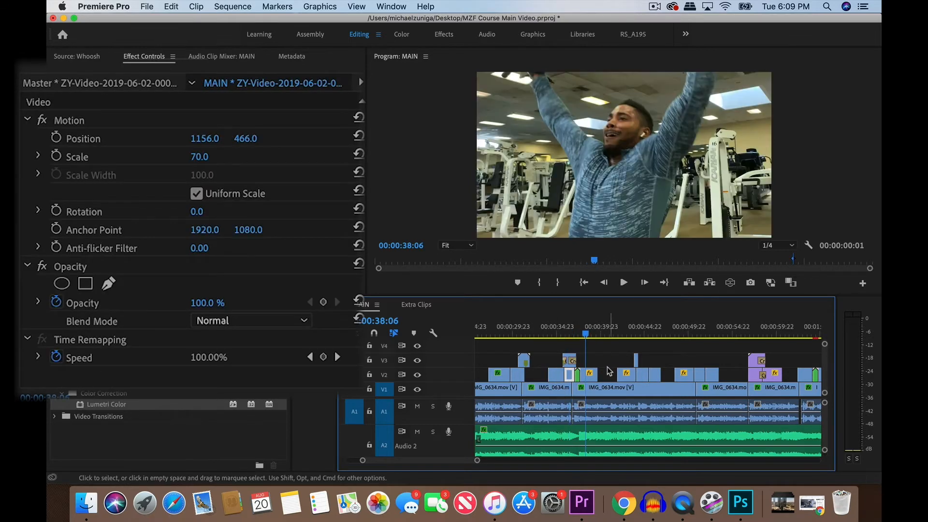
left_click_drag(610, 371, 565, 380)
left_click(594, 328)
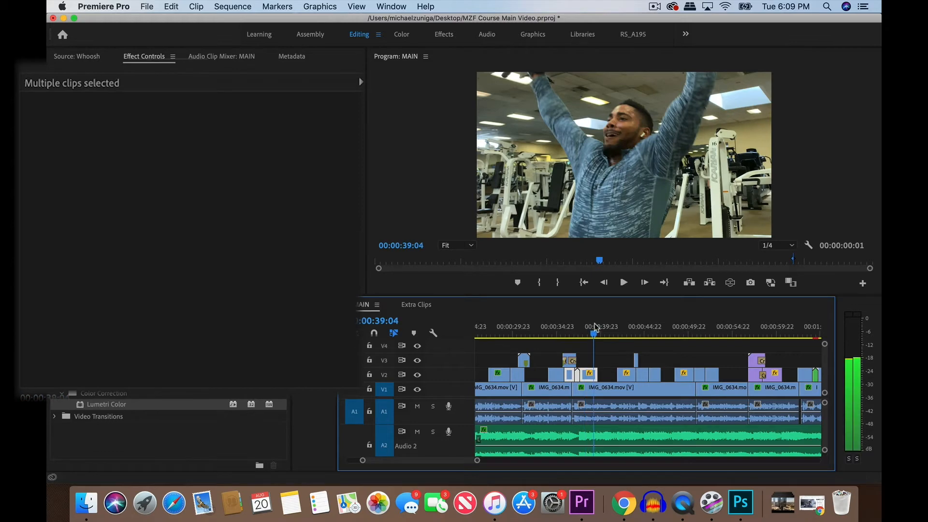
left_click_drag(596, 329, 597, 328)
right_click(594, 378)
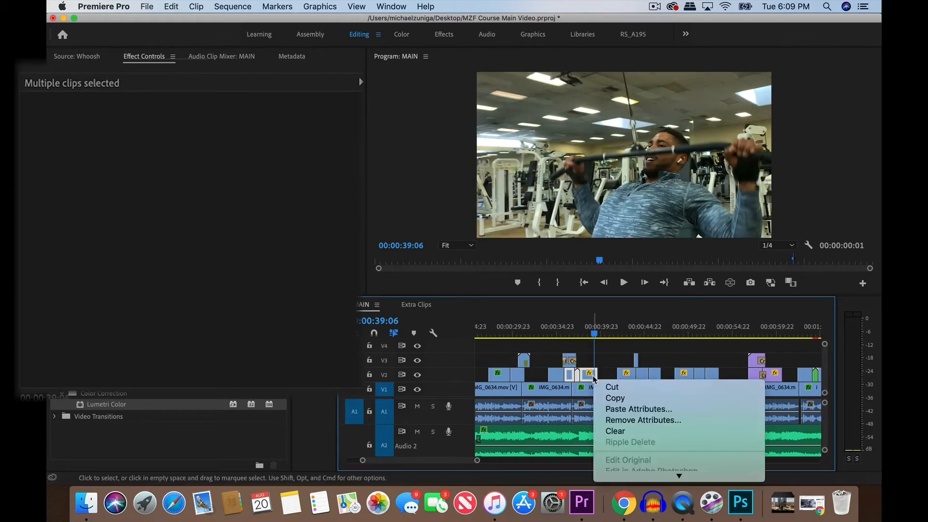
left_click(627, 410)
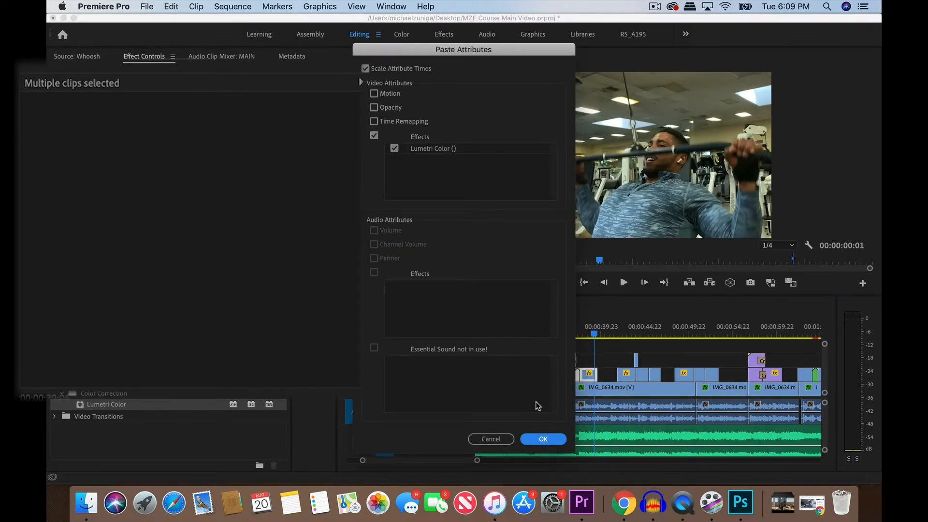
left_click(543, 437)
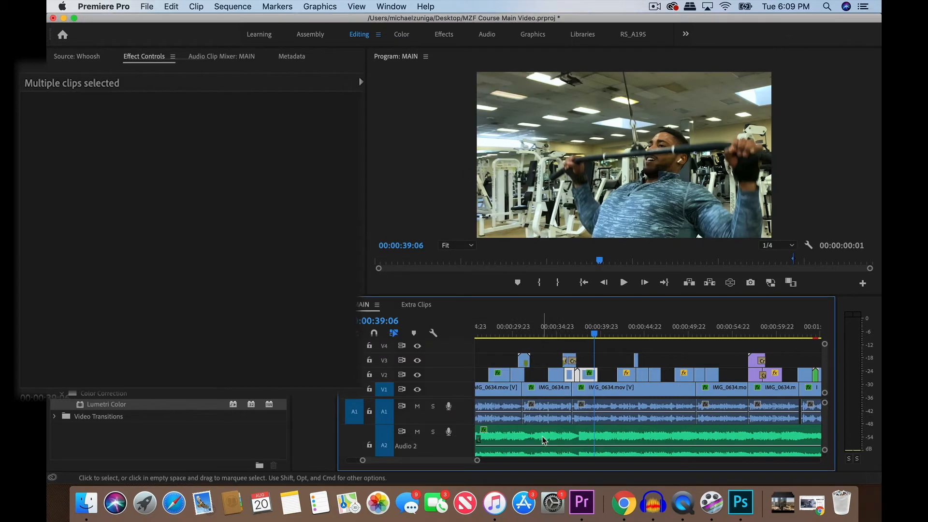
left_click(571, 327)
key("space")
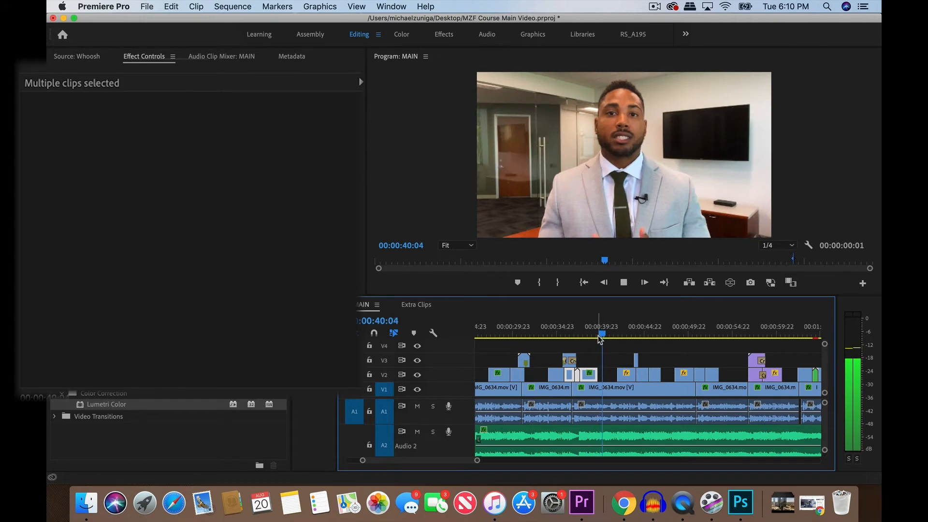
Paste the copied Lumetri Color effect onto the group of three V2 dumbbell workout clips starting around 00:00:43:00
scroll(614, 358, "down", 2)
left_click(576, 328)
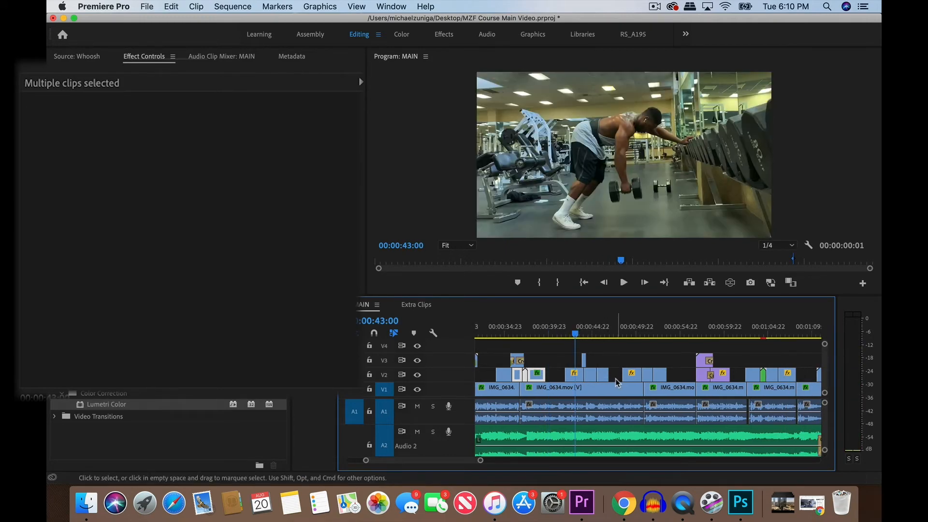
left_click_drag(615, 375, 579, 378)
right_click(576, 384)
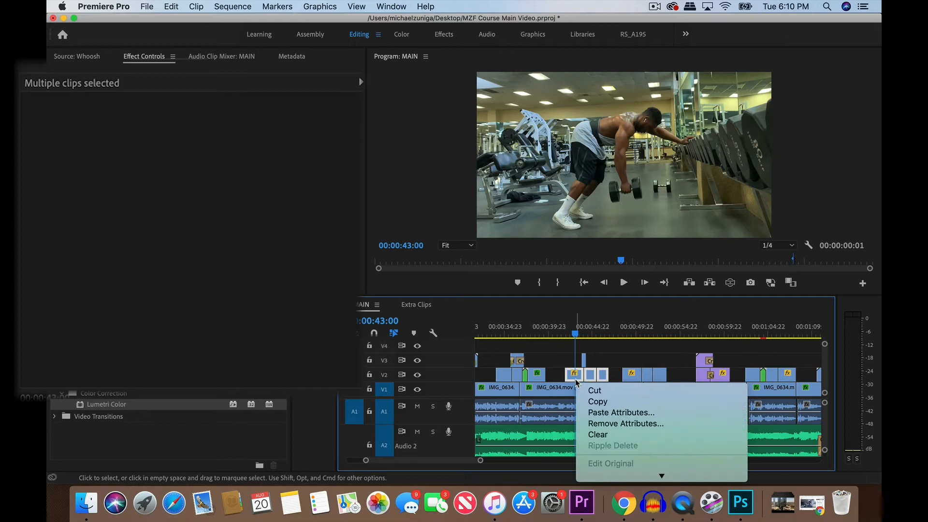
left_click(603, 415)
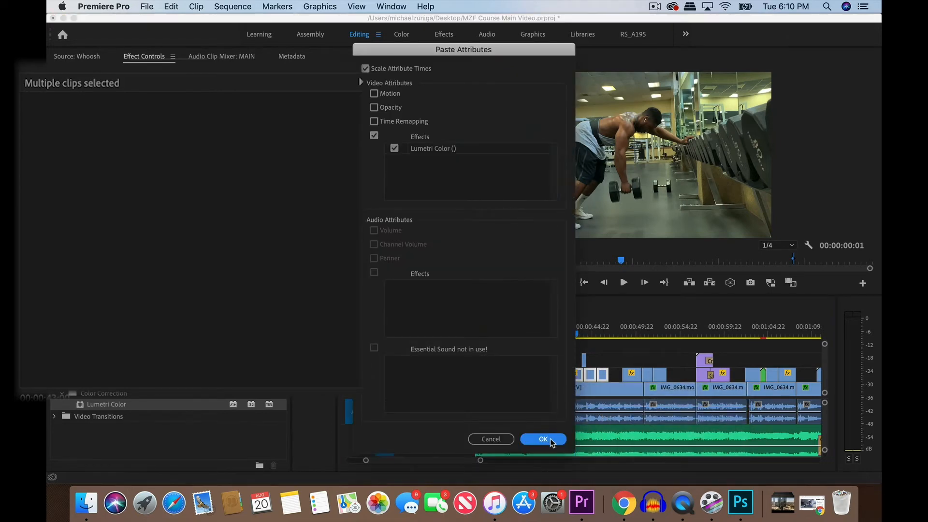
left_click(550, 439)
Play back the three dumbbell workout clips to check the pasted color correction
left_click(591, 329)
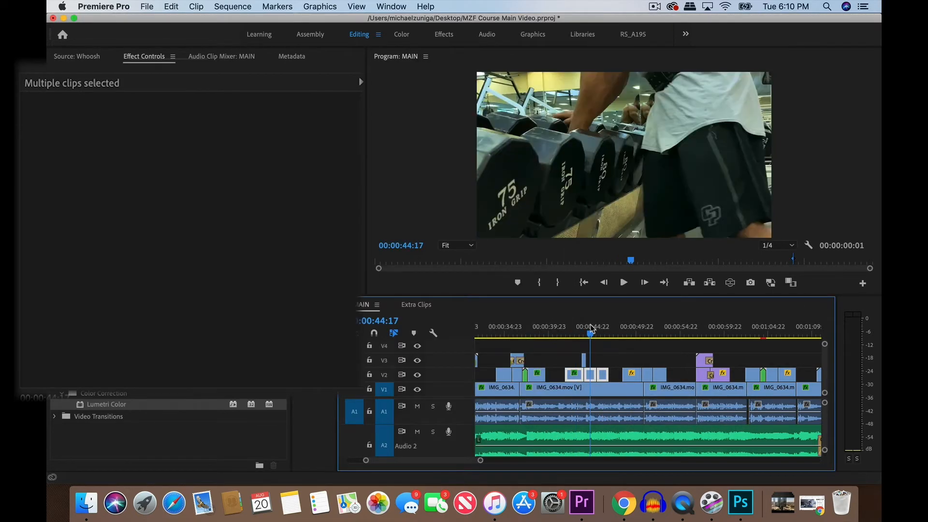
key("space")
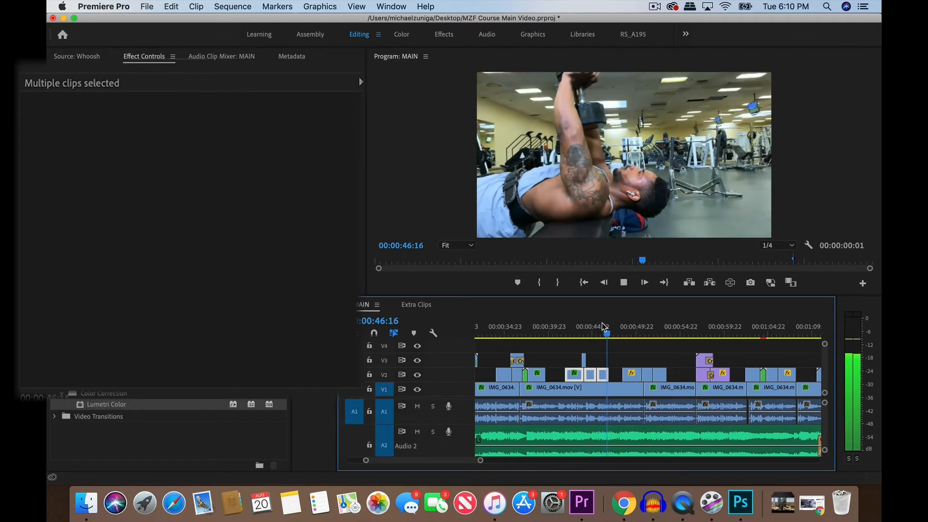
left_click(573, 327)
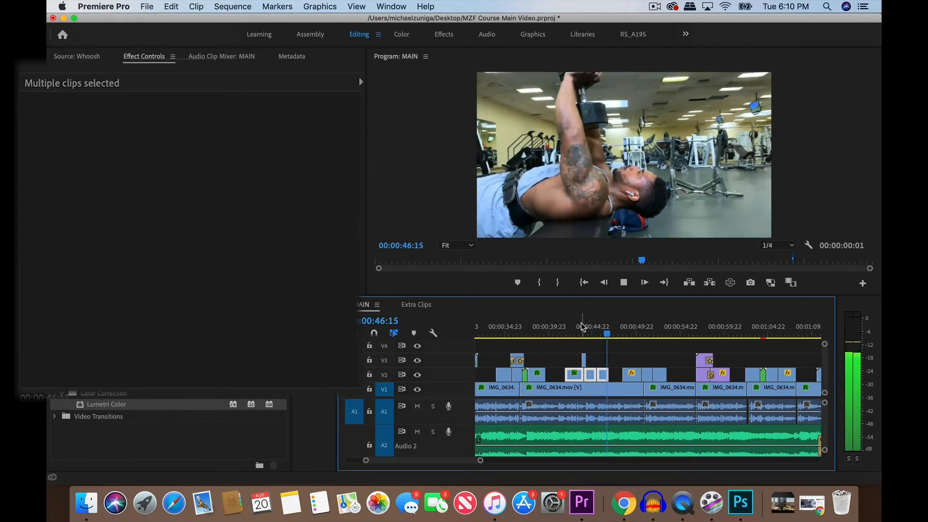
key("space")
scroll(582, 349, "down", 3)
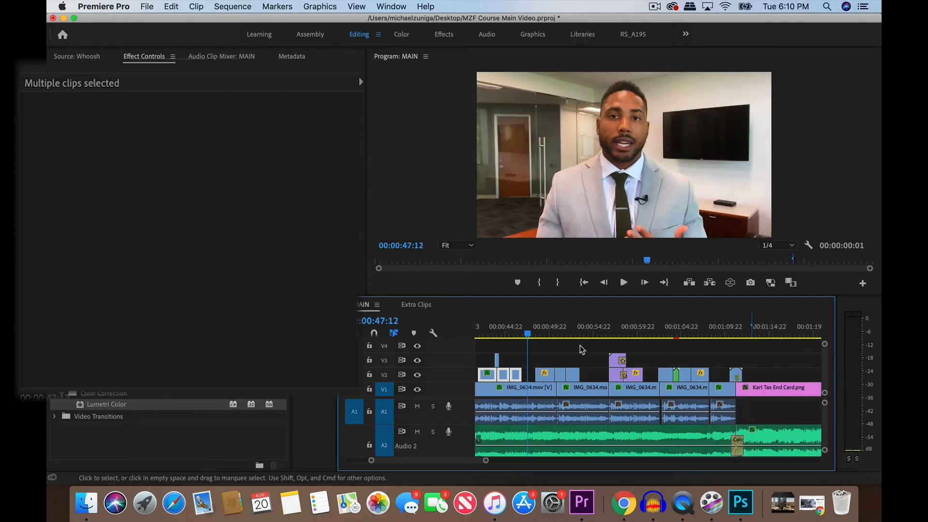
Copy the color-corrected coffee meeting clip on V2 at 00:00:28:07 as the color source for the hallway clip
left_click(543, 331)
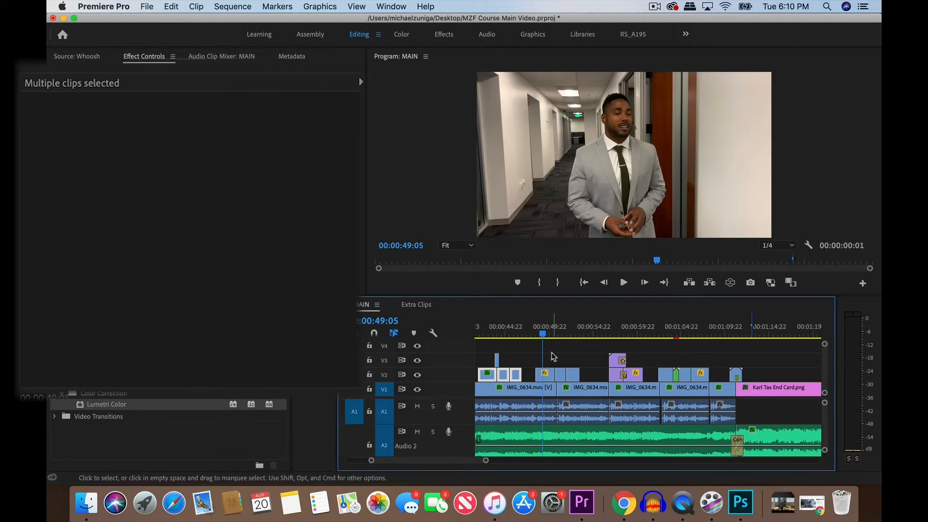
scroll(552, 352, "up", 3)
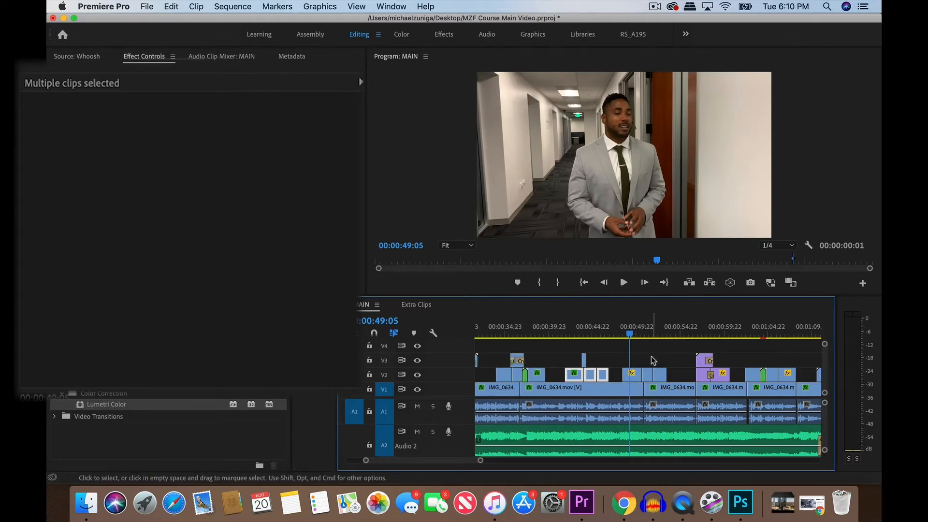
left_click(652, 355)
scroll(631, 352, "up", 2)
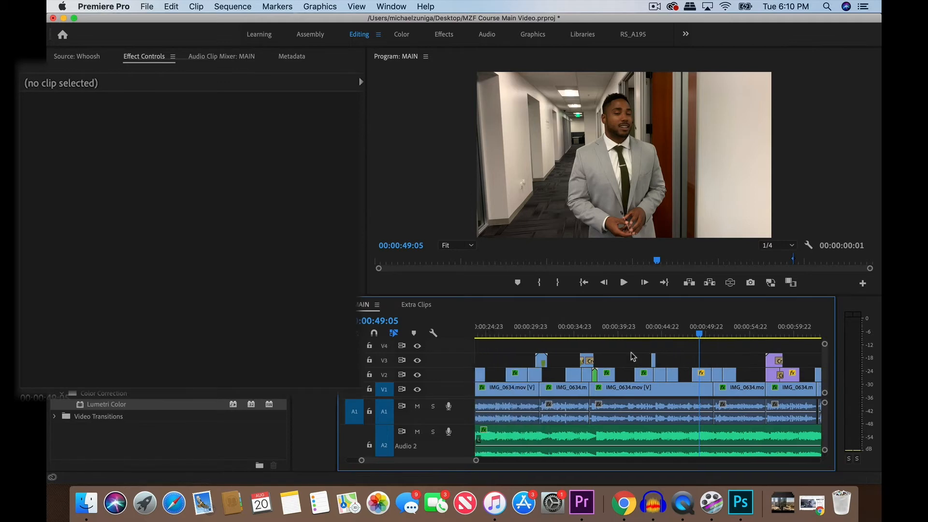
scroll(585, 341, "up", 1)
scroll(584, 341, "up", 2)
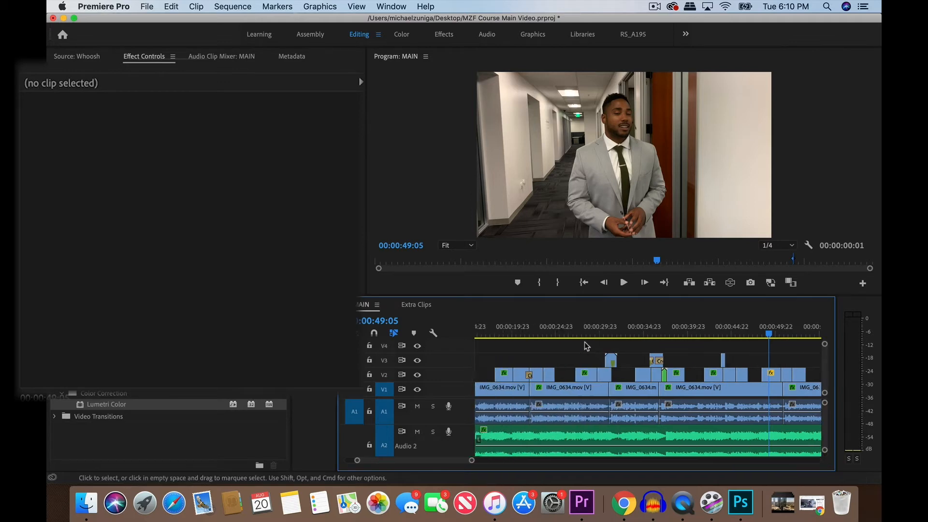
left_click(619, 332)
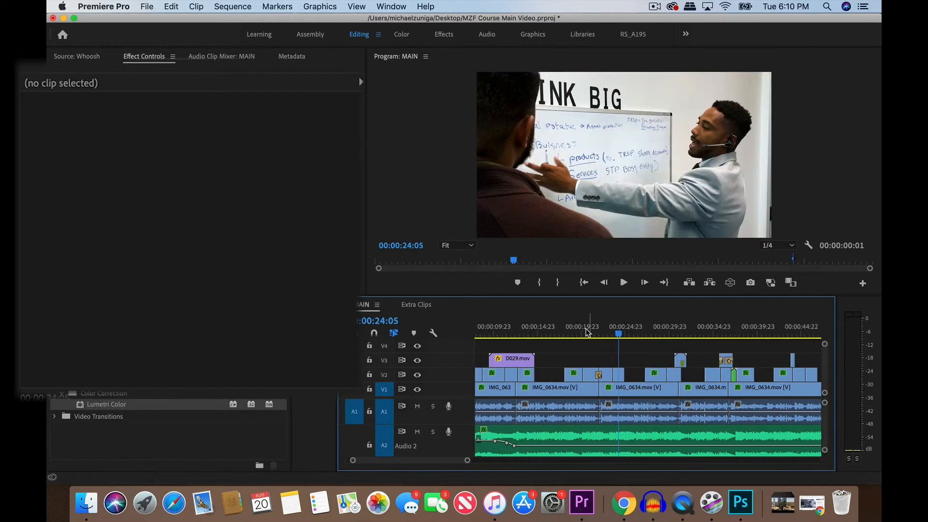
left_click(655, 332)
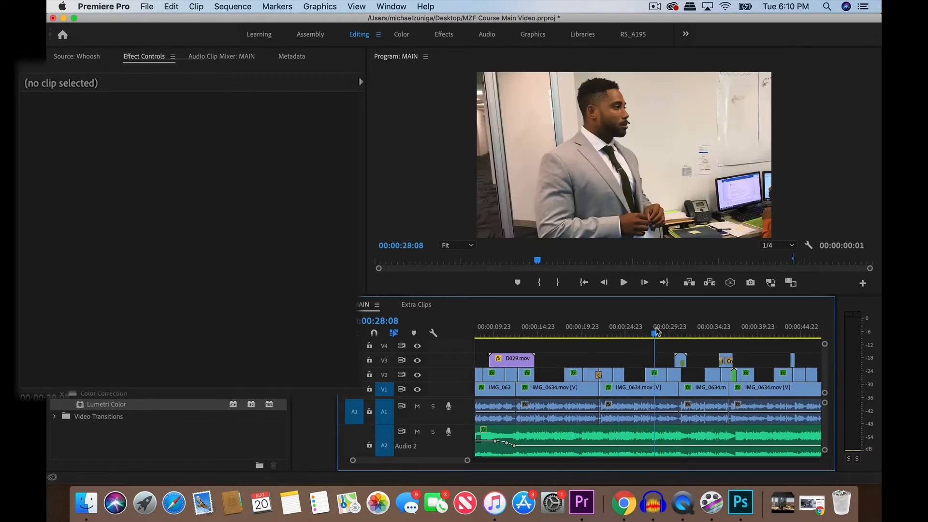
key("Left")
scroll(626, 363, "down", 3)
left_click(531, 380)
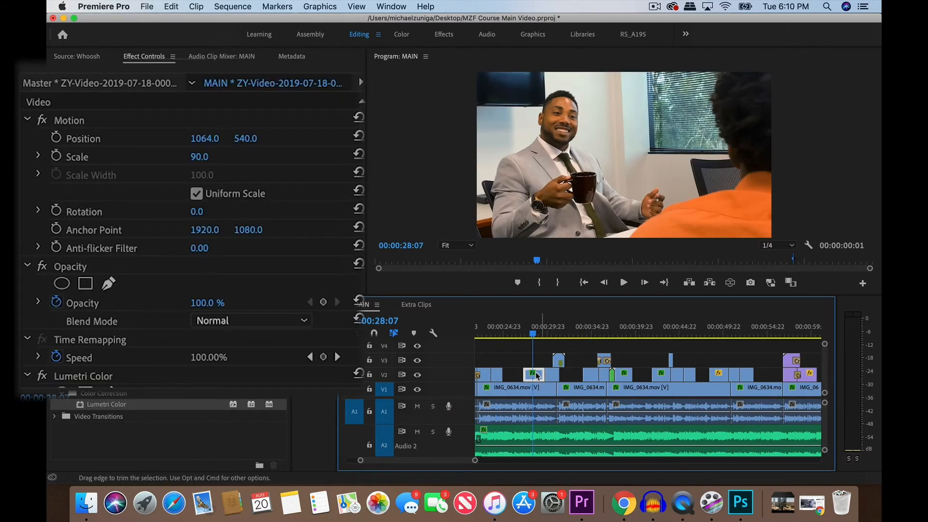
Paste only the Lumetri Color effect onto the V2 hallway clip IMG_0674.mov at 00:00:48:22
left_click(717, 330)
left_click(538, 328)
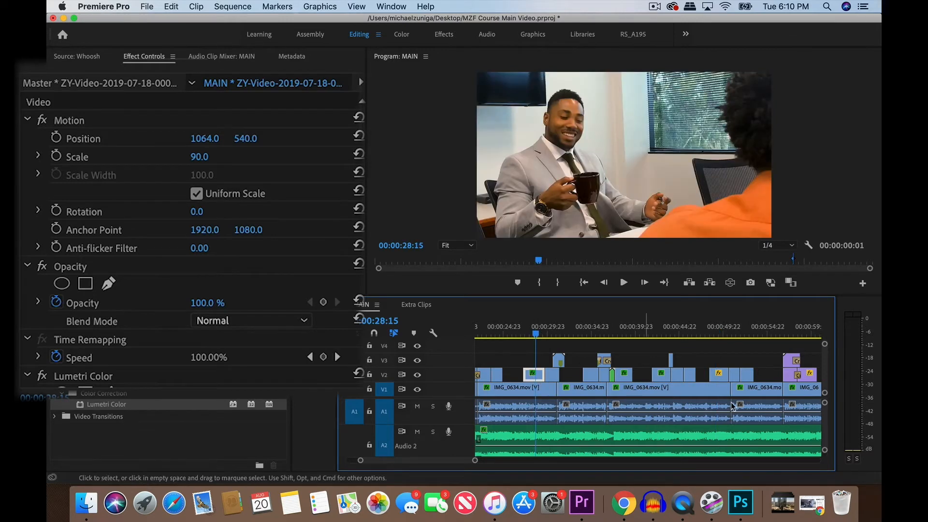
left_click(714, 328)
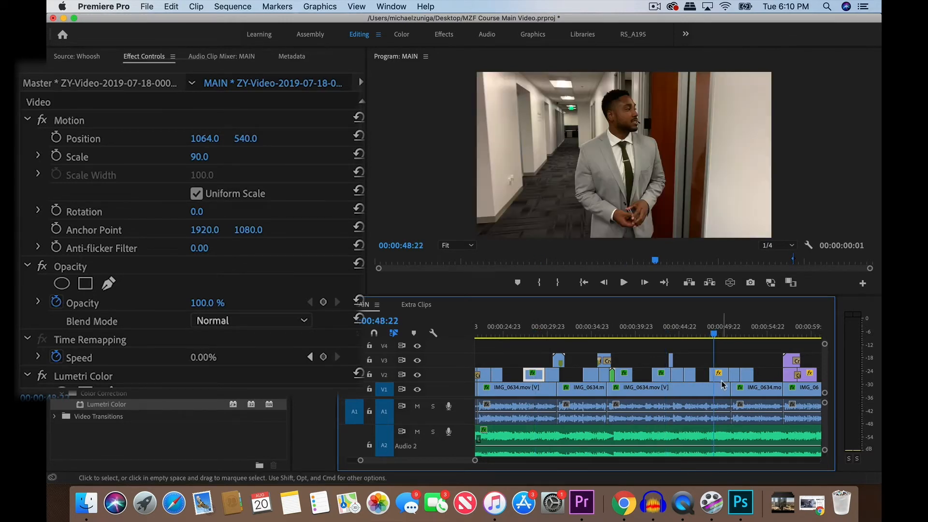
left_click(720, 378)
right_click(722, 380)
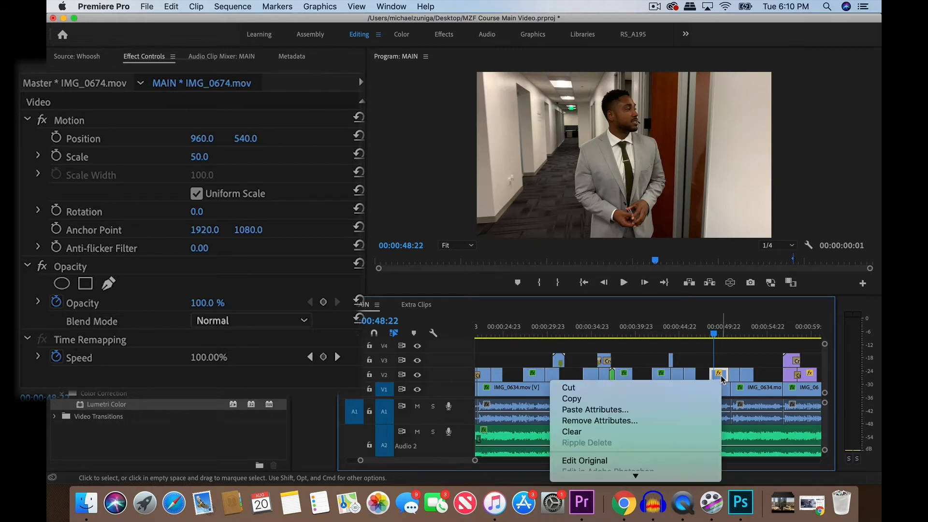
left_click(669, 413)
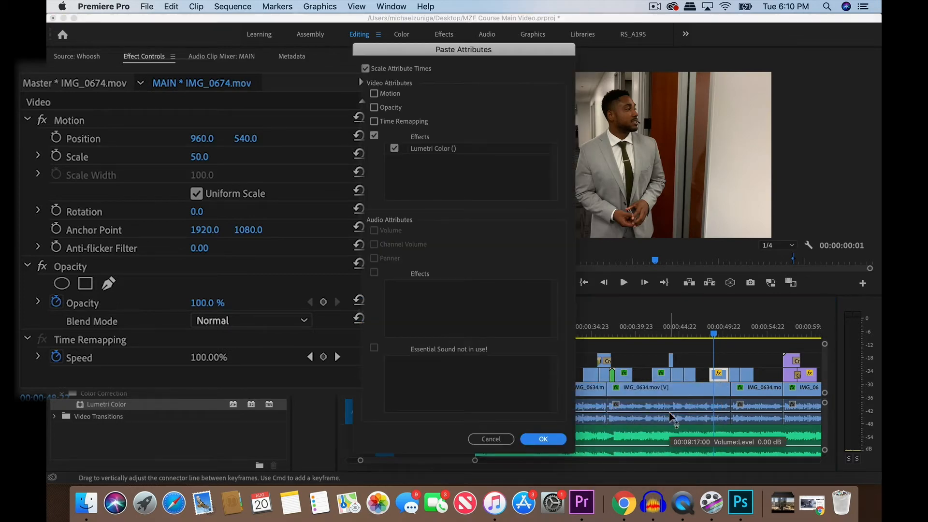
left_click(543, 439)
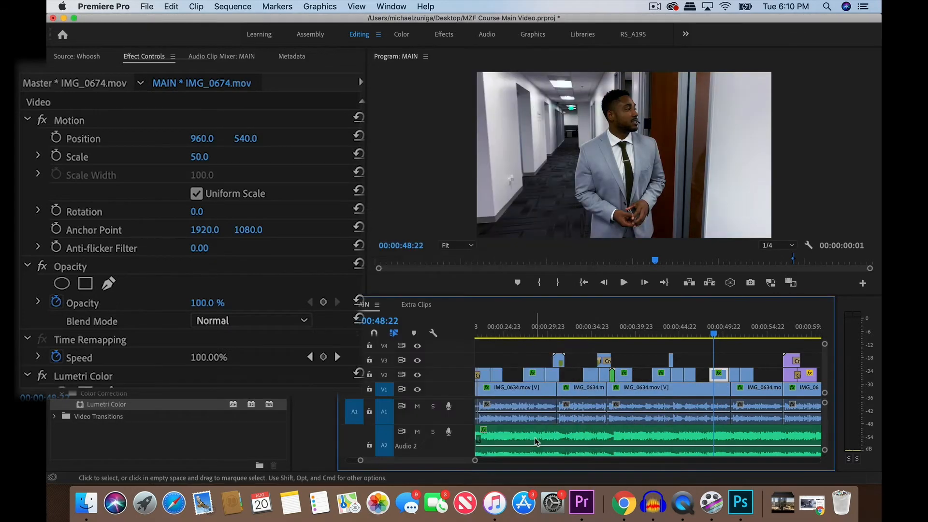
Shift the hallway clip's Lumetri Shadow Tint from blue-violet to just off the center of the color wheel
scroll(721, 363, "right", 3)
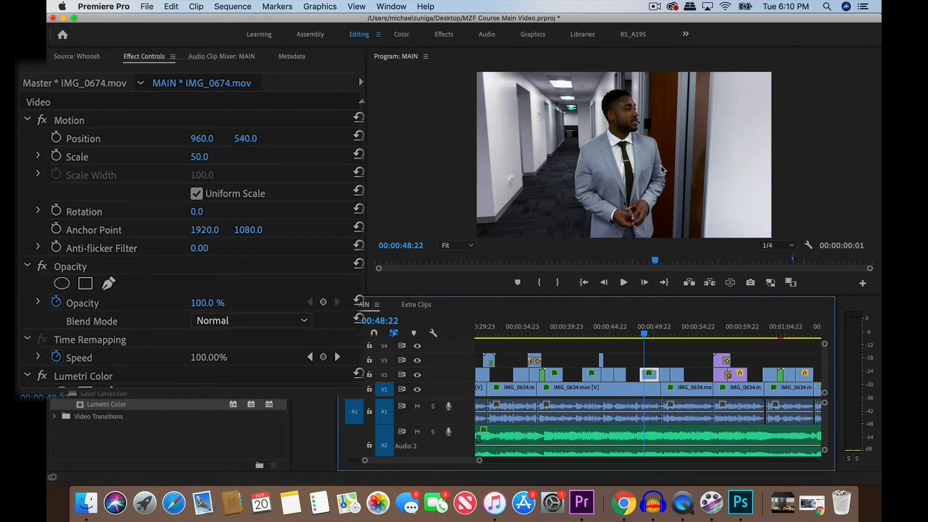
scroll(193, 217, "down", 15)
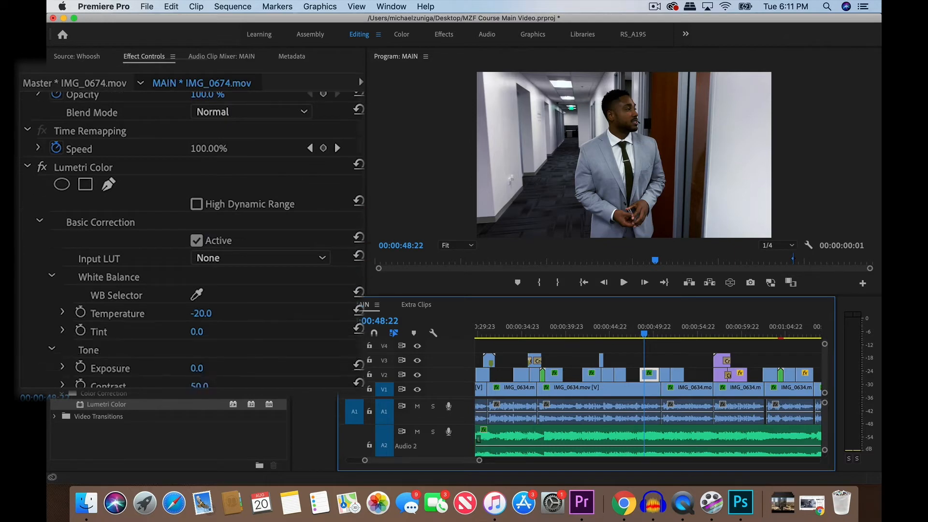
scroll(138, 233, "down", 10)
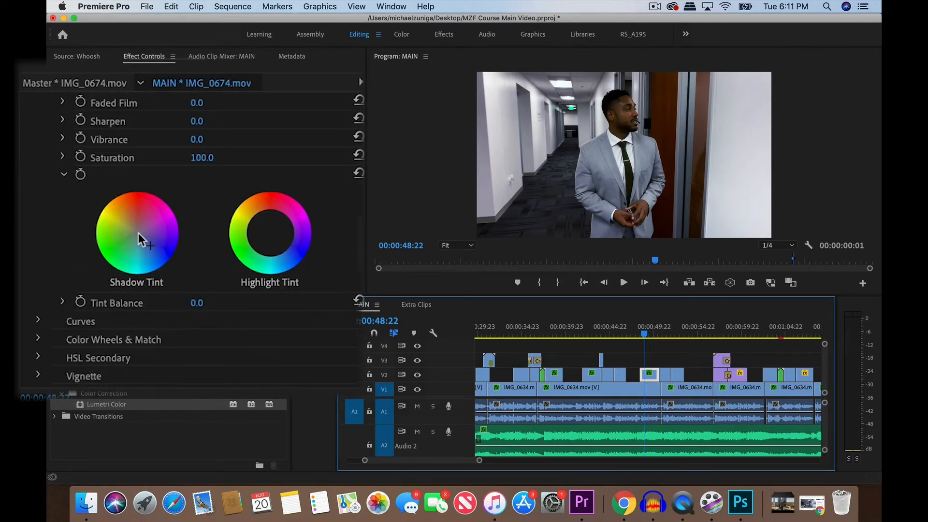
scroll(143, 237, "up", 5)
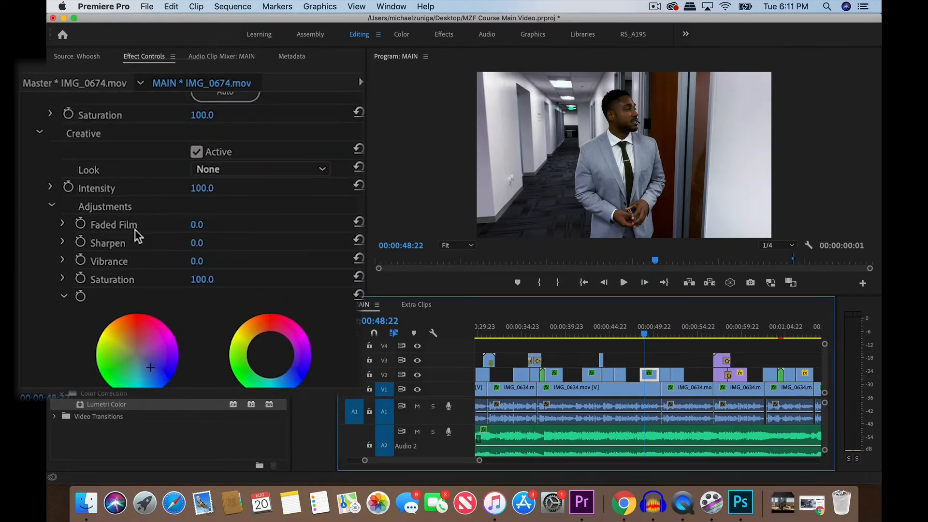
scroll(129, 299, "down", 5)
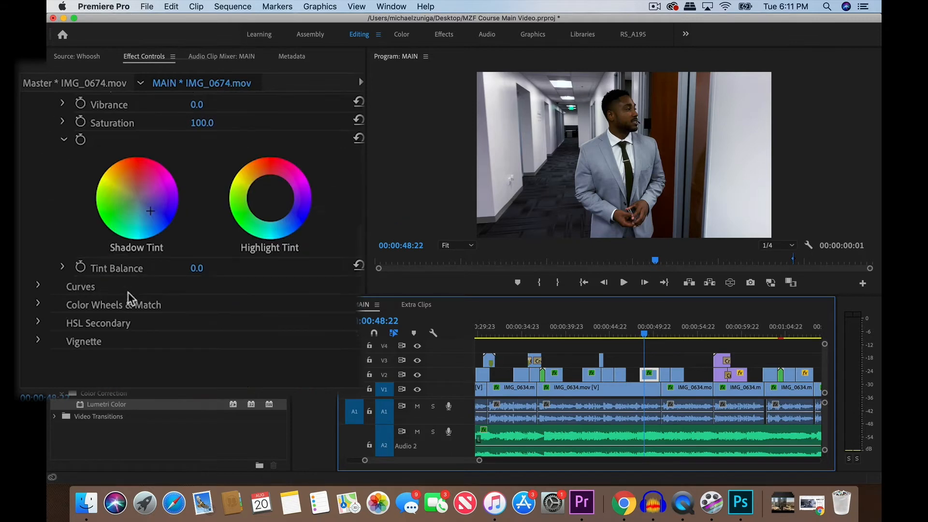
left_click(140, 203)
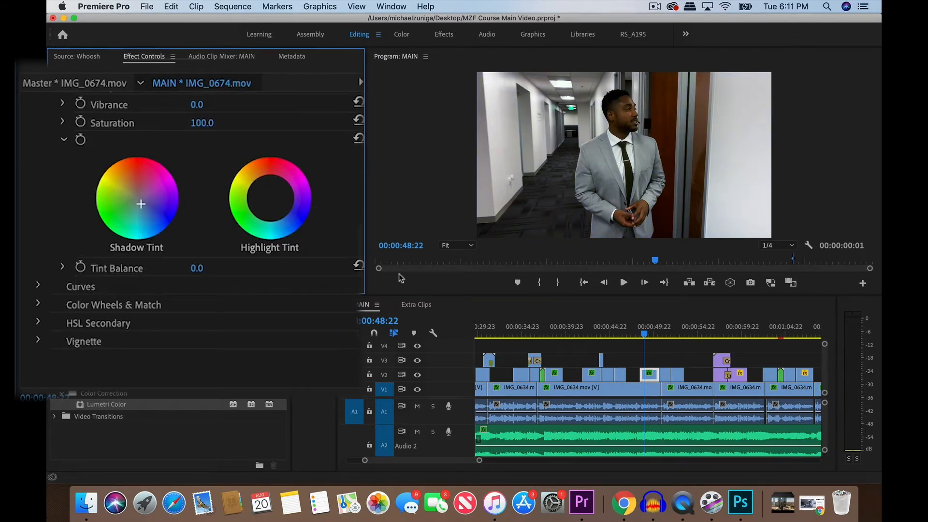
Set the hallway clip's Lumetri white balance Temperature to -10, checking the frame at 00:00:49:16
left_click(651, 329)
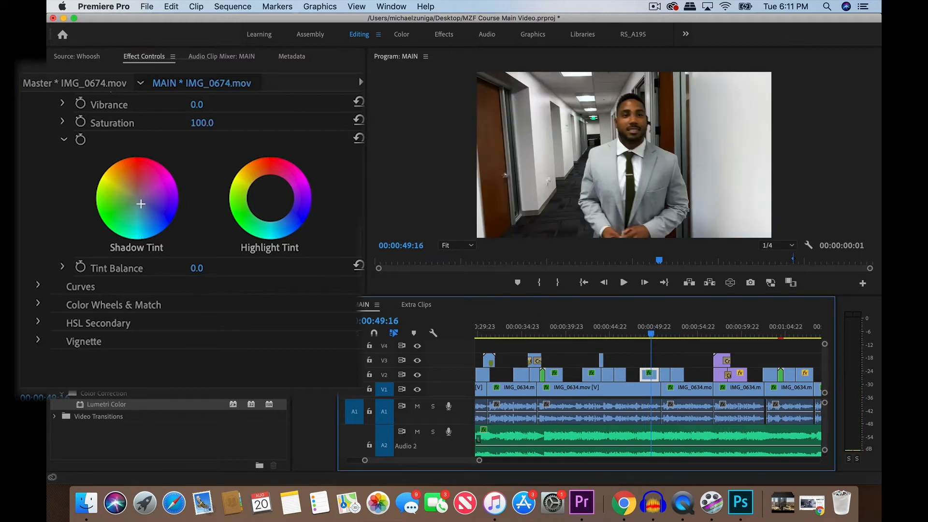
scroll(240, 167, "up", 15)
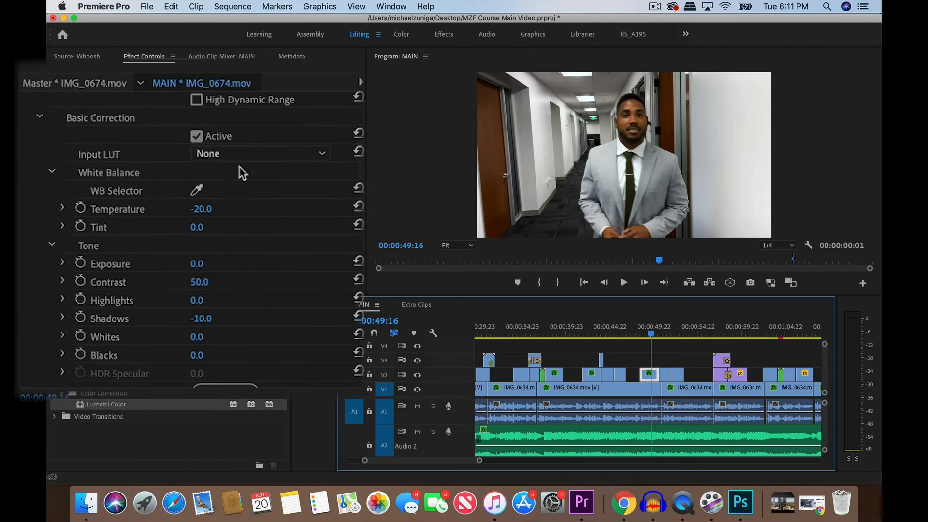
left_click(201, 209)
type("-10")
key("Return")
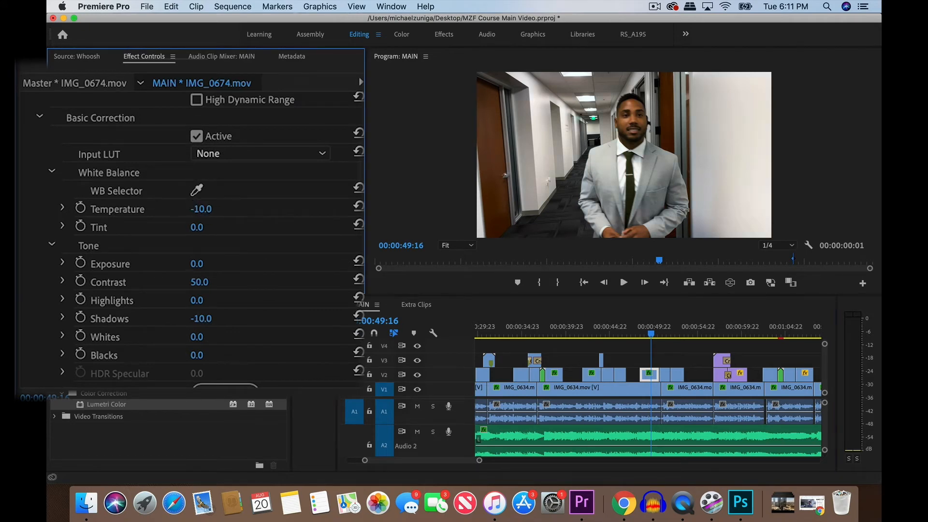
Check several hallway clip frames between 00:00:48:14 and 00:00:50:03 and set the clip's Lumetri Exposure to 0.5
left_click(644, 325)
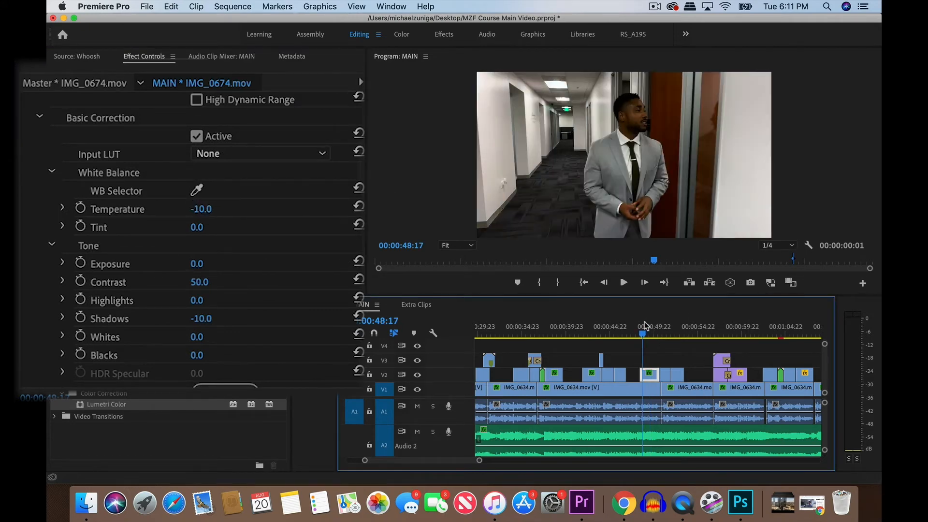
scroll(335, 203, "down", 4)
scroll(335, 202, "up", 6)
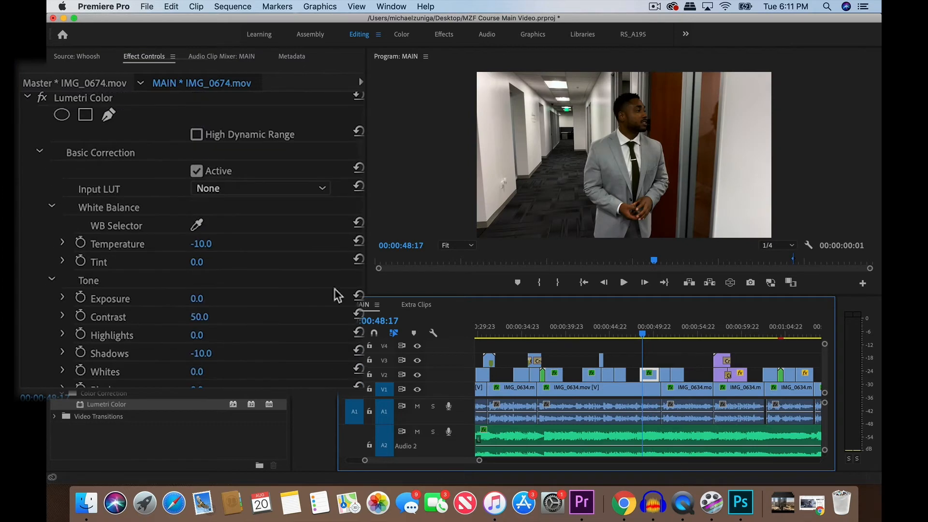
left_click(656, 328)
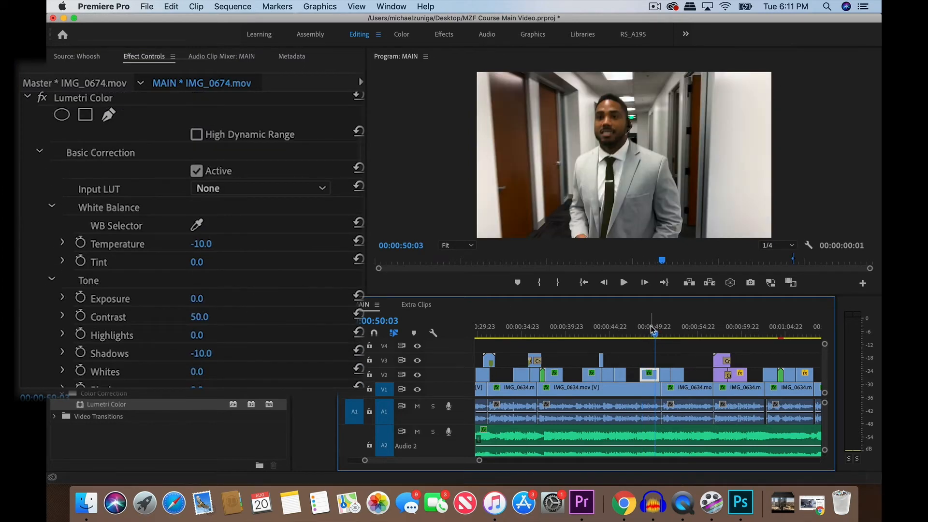
left_click(650, 327)
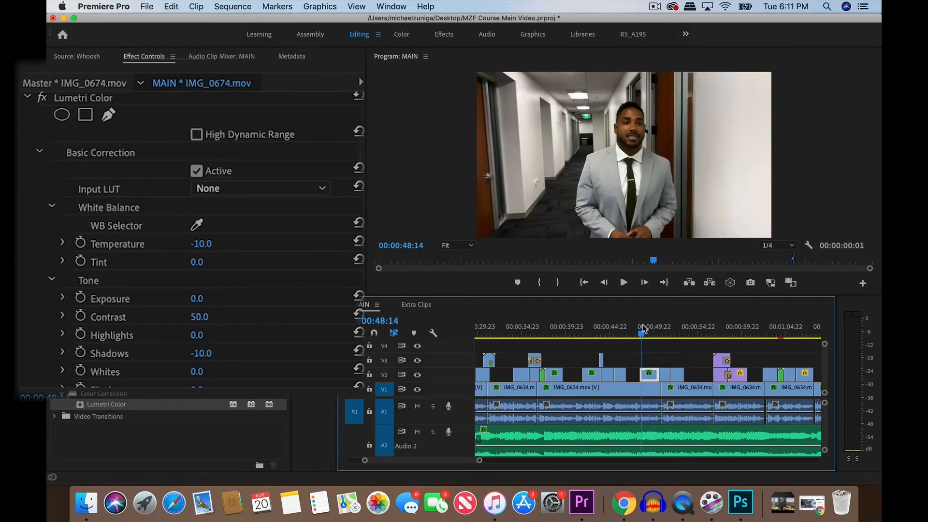
left_click(645, 328)
scroll(343, 244, "down", 5)
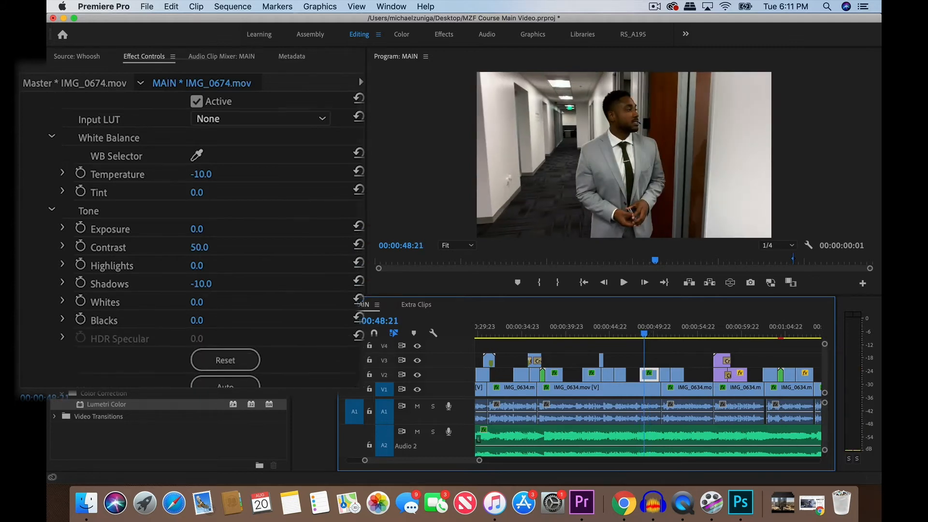
left_click(215, 211)
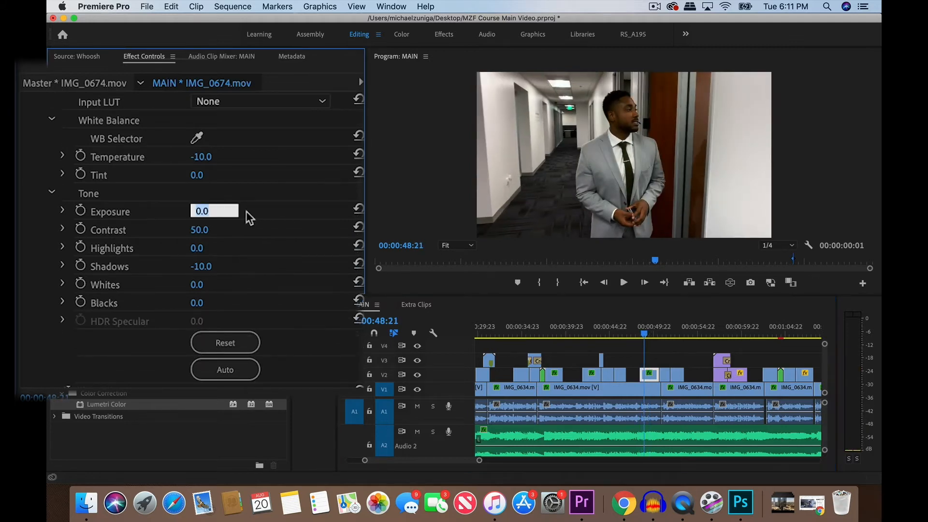
type("0.5")
key("Return")
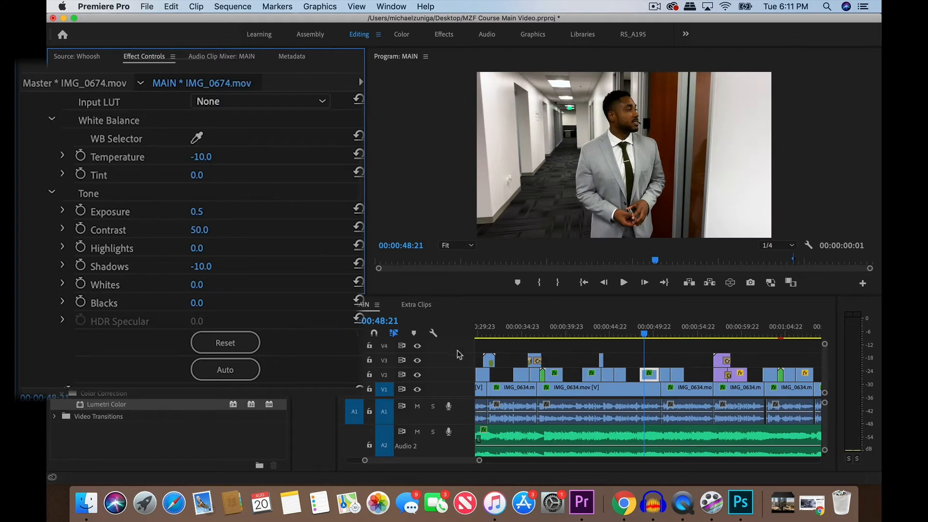
Play back the hallway clip through to 00:00:51:00 to check its temperature and exposure correction
left_click(644, 331)
key("space")
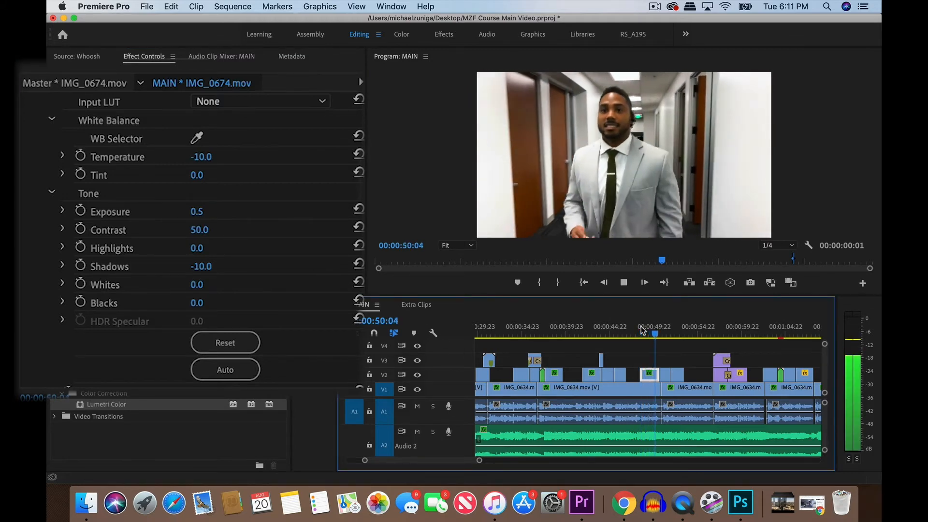
key("space")
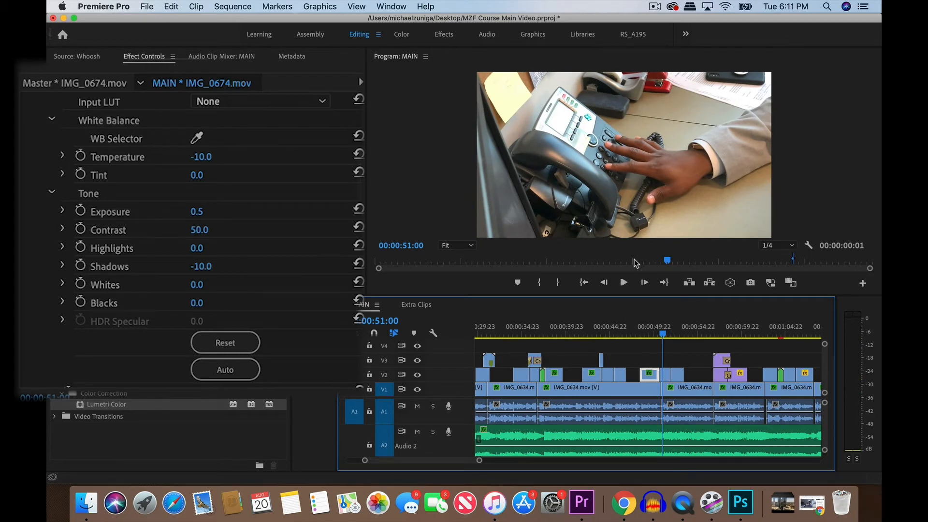
Copy the V2 clip of the hand writing near 00:00:30:02 and compare it with the desk phone shot at 00:00:51:09
scroll(518, 345, "up", 3)
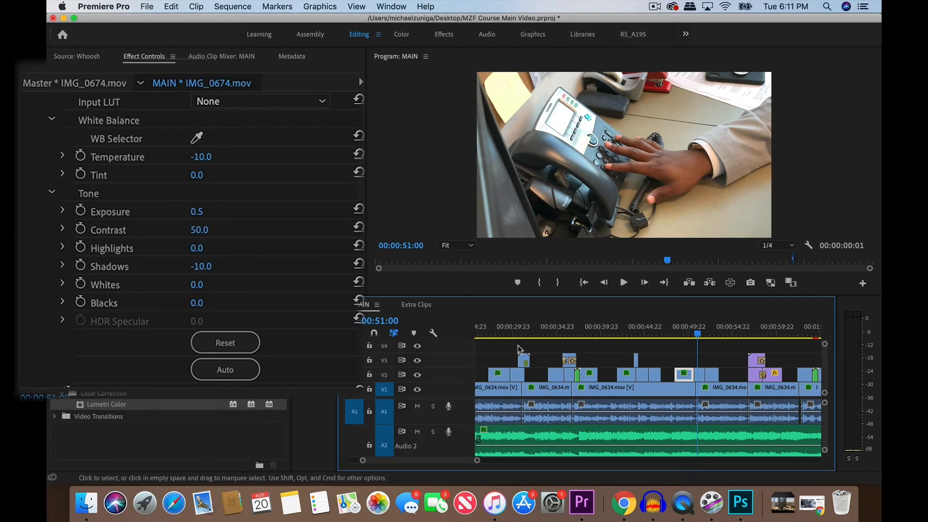
left_click(515, 330)
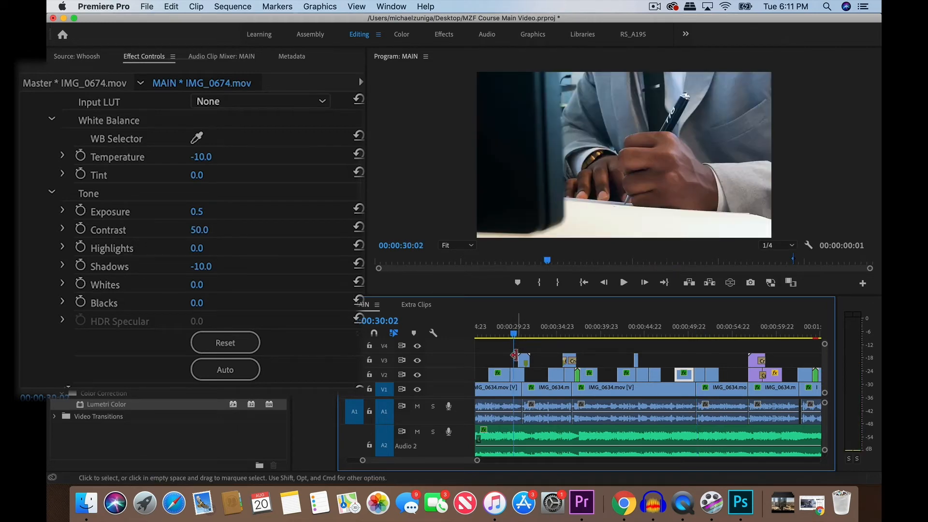
left_click(518, 376)
left_click(702, 327)
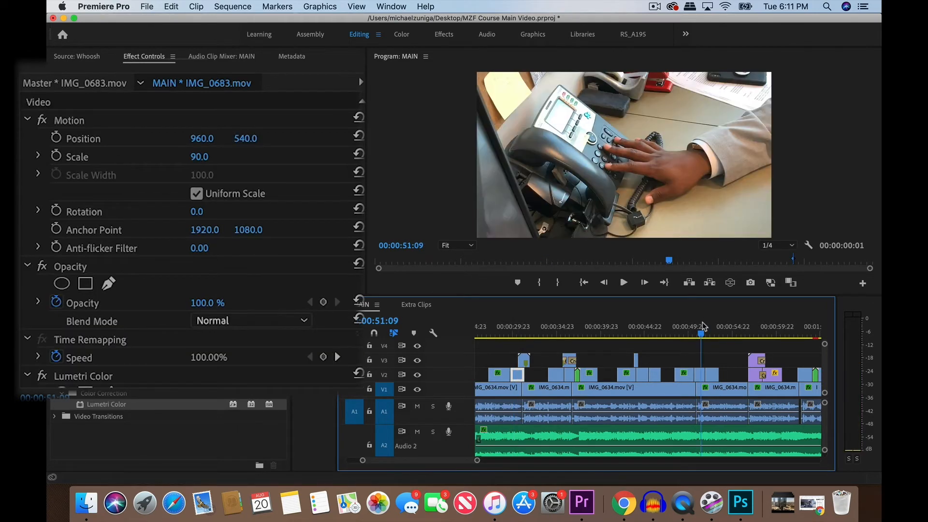
left_click(515, 330)
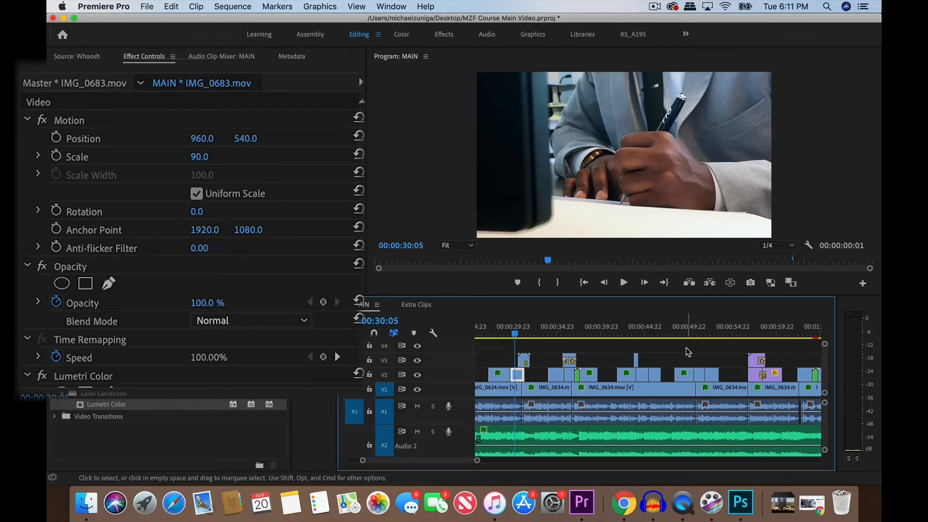
Paste only the Lumetri Color effect onto the desk phone and headset clips on V2 between about 00:00:51 and 00:00:53
scroll(686, 348, "right", 2)
left_click(663, 335)
left_click(677, 324)
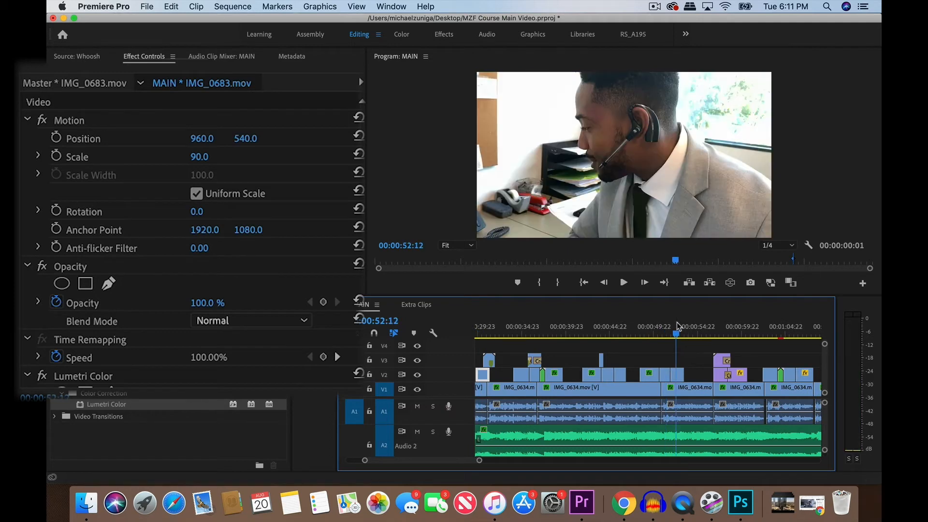
left_click_drag(697, 358, 661, 382)
right_click(665, 376)
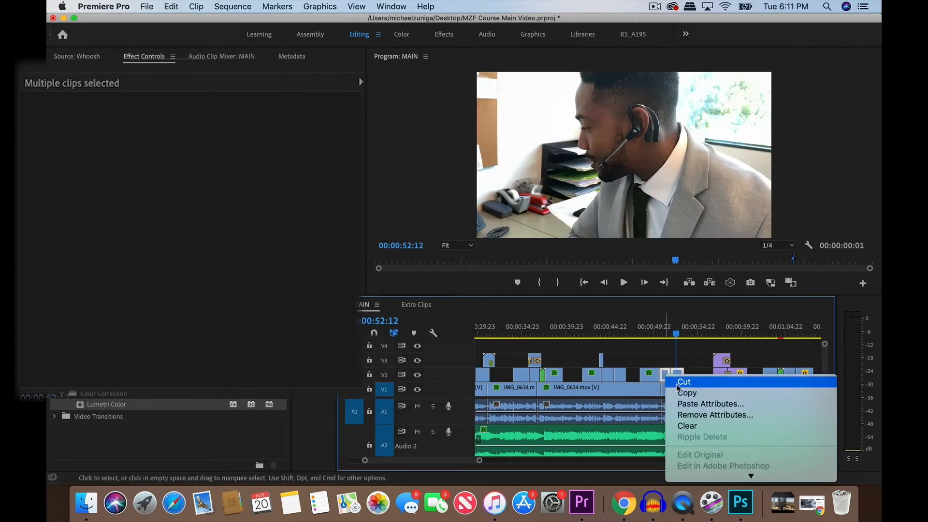
left_click(685, 406)
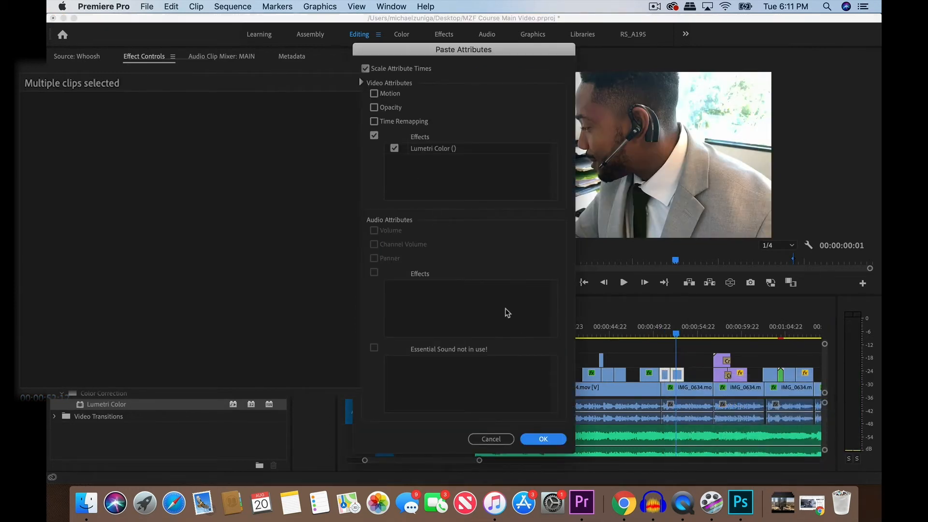
left_click(543, 439)
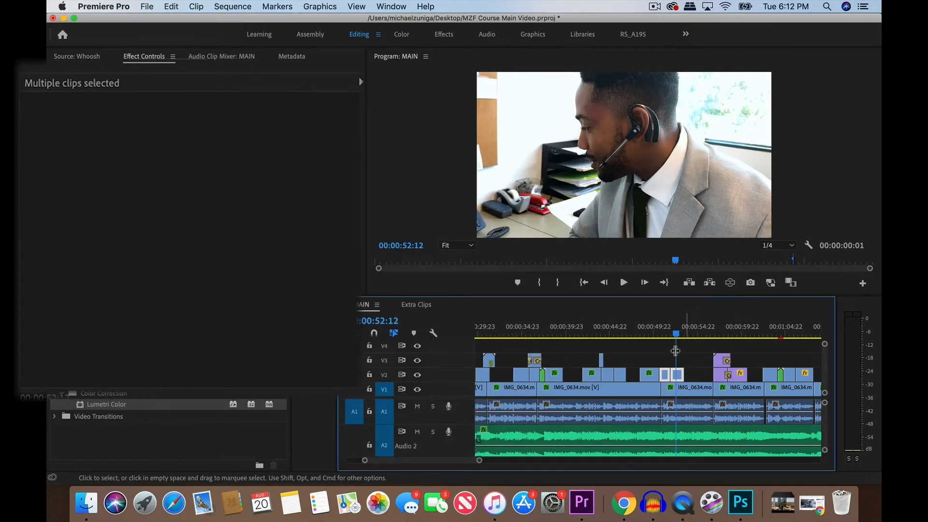
Set the desk phone clip's Lumetri Exposure to 0.0, viewing the frame at 00:00:51:02
left_click(664, 329)
left_click(681, 349)
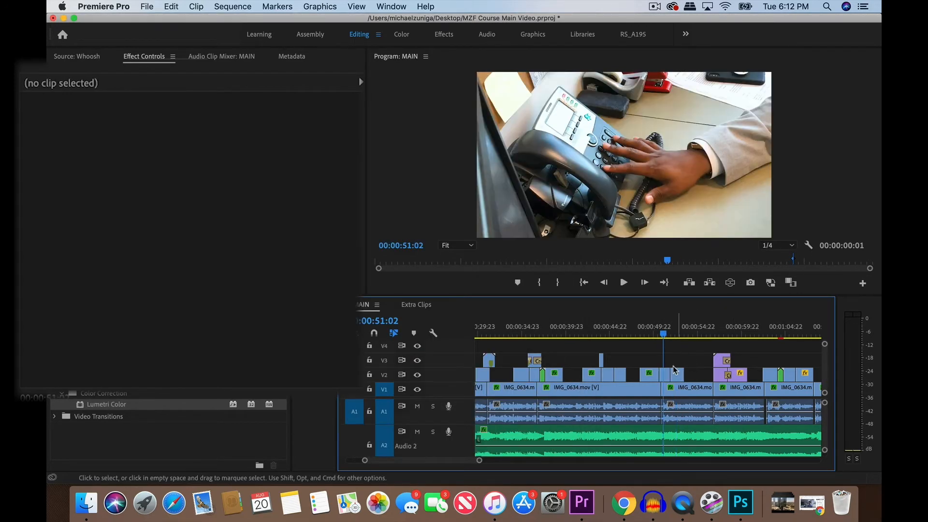
left_click(665, 376)
scroll(194, 241, "down", 10)
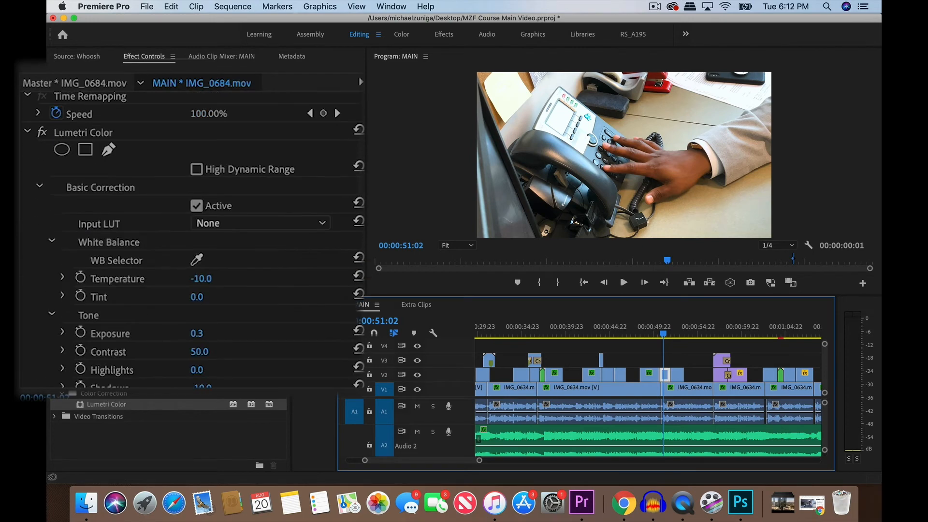
left_click(215, 227)
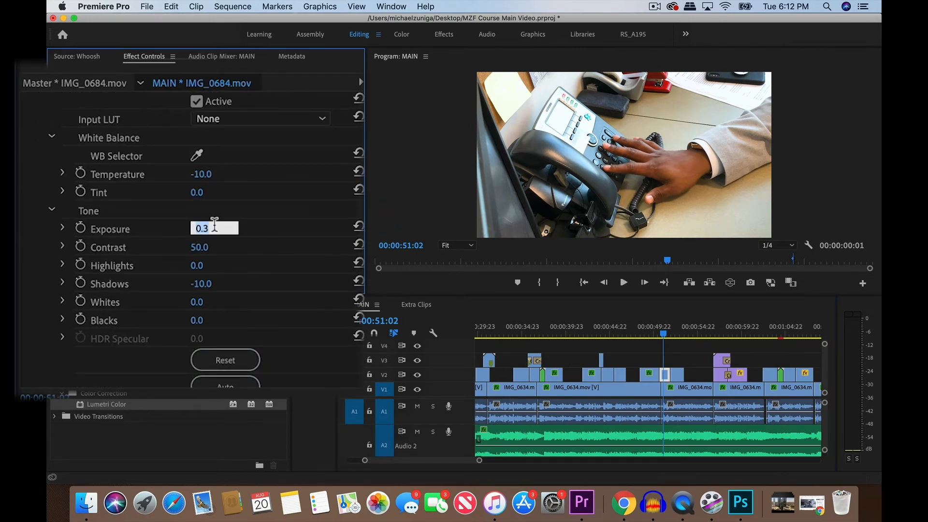
type("0")
key("Return")
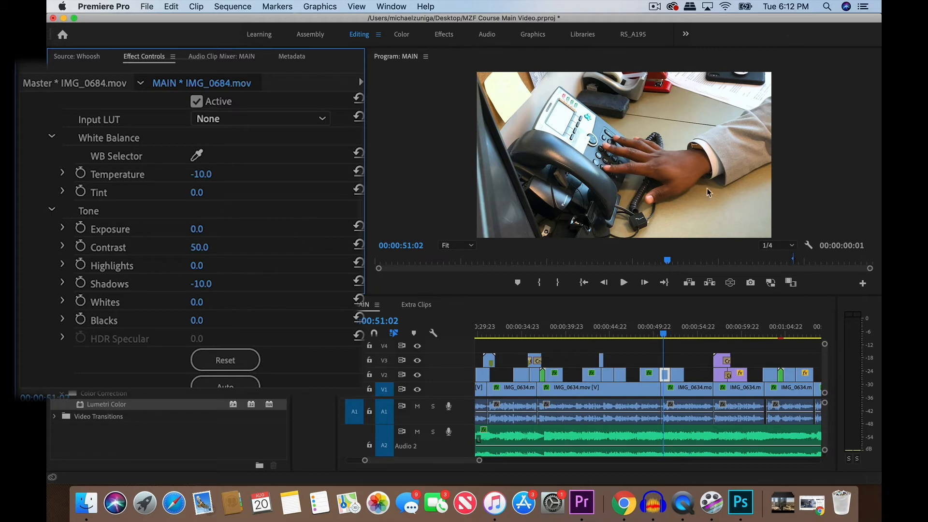
Check the desk phone clip at 00:00:51:12 and set its Lumetri white balance Tint to 5.0
left_click_drag(665, 334, 667, 334)
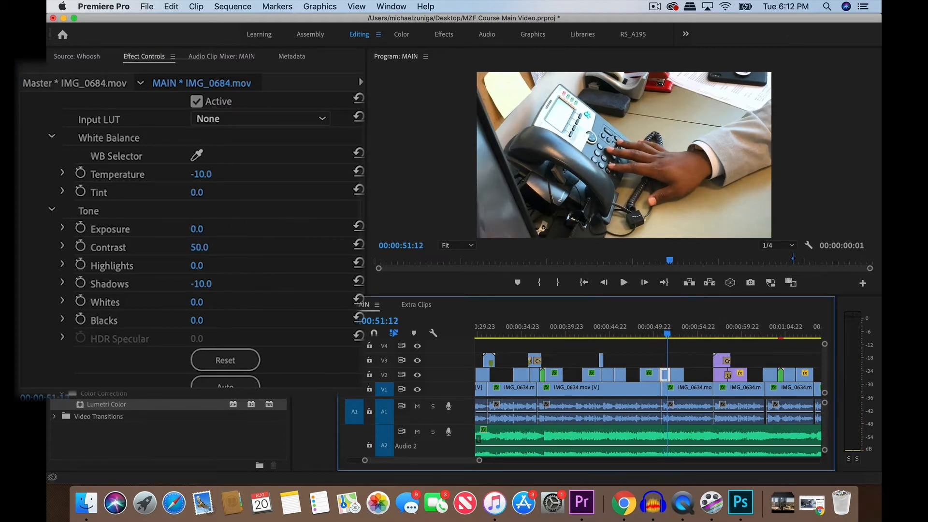
scroll(223, 212, "down", 4)
scroll(193, 217, "up", 5)
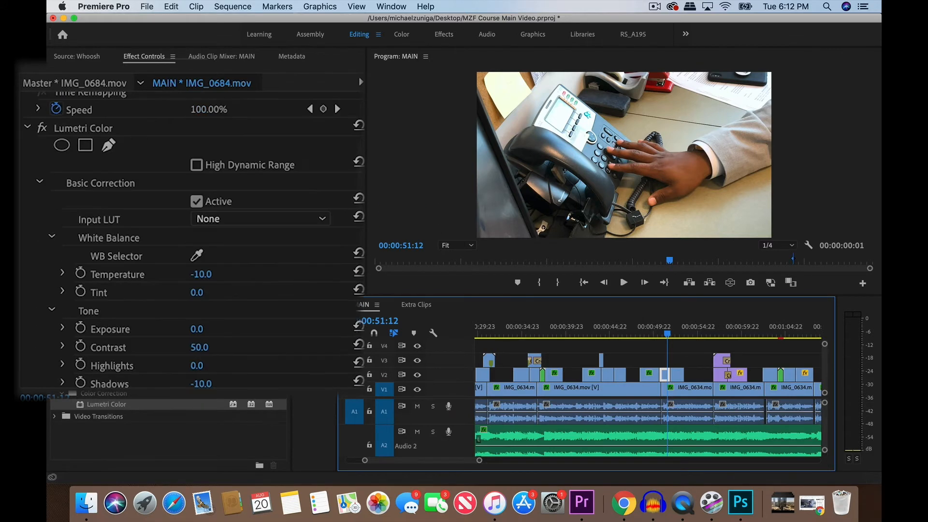
scroll(194, 217, "down", 2)
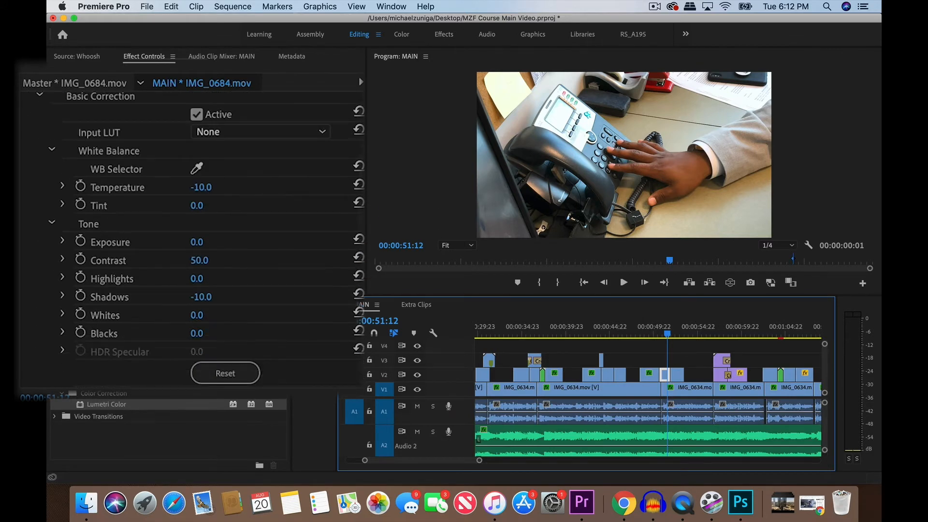
left_click(196, 206)
type("5")
key("Return")
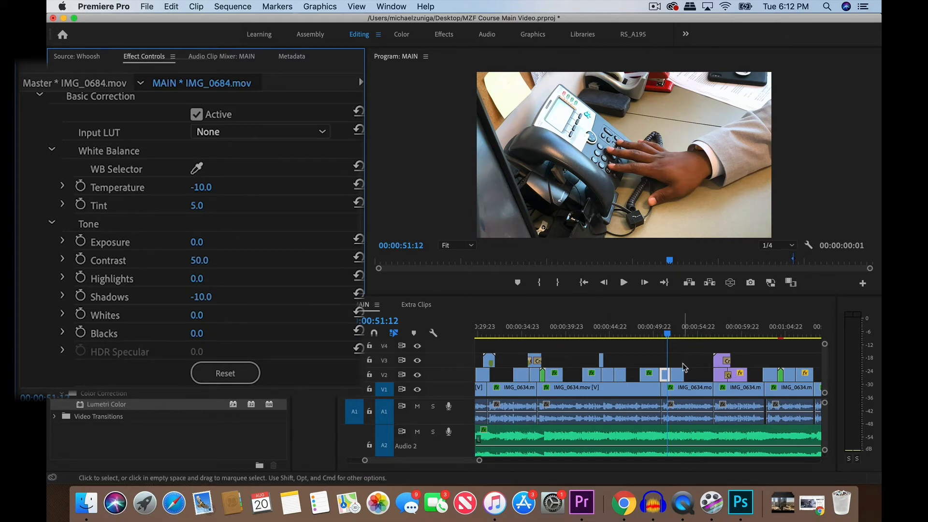
Set the headset clip's Lumetri Exposure to 0, viewing the frame at 00:00:52:15
left_click(677, 332)
left_click(677, 374)
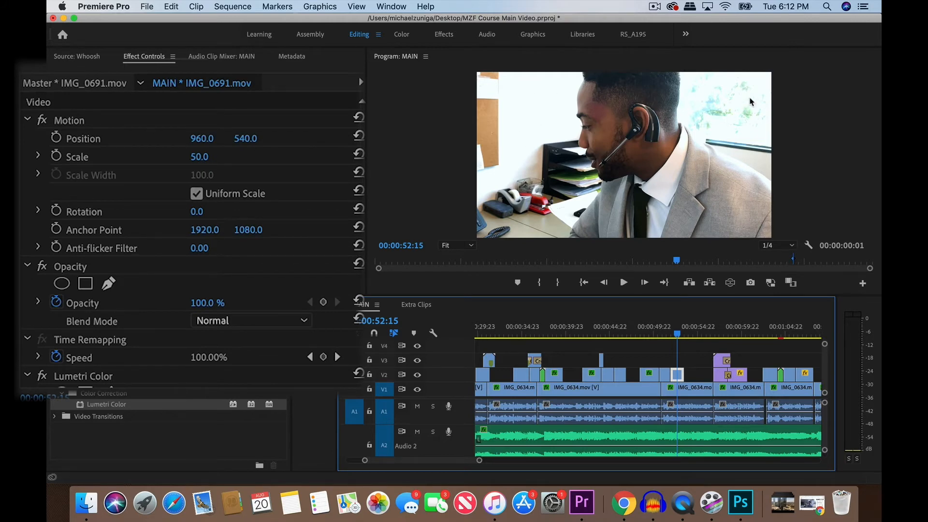
scroll(193, 239, "down", 5)
scroll(194, 239, "up", 3)
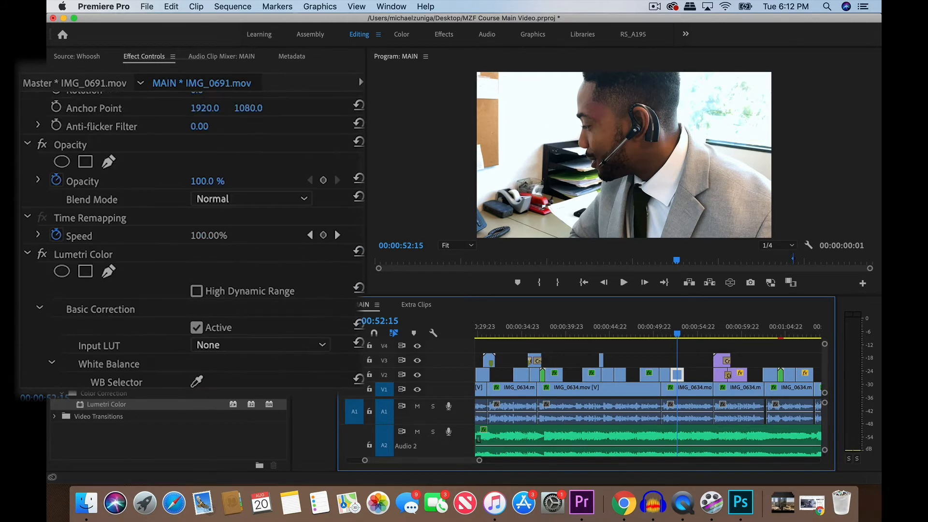
scroll(193, 239, "down", 8)
scroll(193, 240, "down", 3)
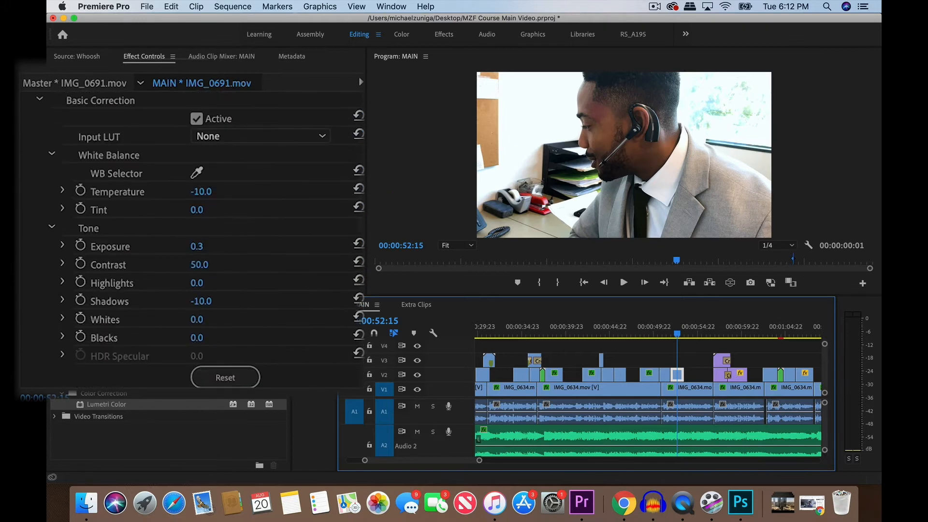
left_click(214, 245)
type("0")
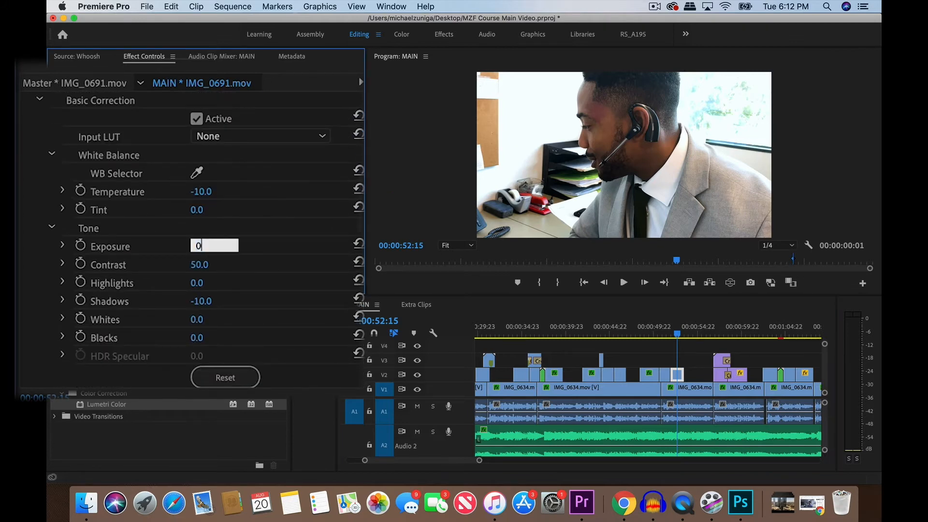
key("Return")
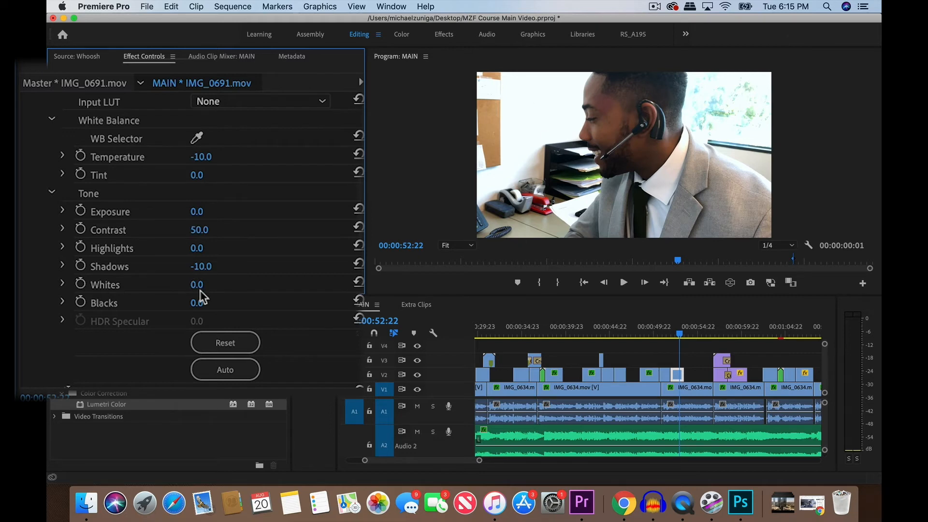
Set the headset clip's Lumetri Whites to -15.0 and play back the phone and headset clips from 00:00:51:13
mouse_move(196, 285)
left_mouse_down()
mouse_move(178, 285)
mouse_move(193, 285)
left_mouse_up()
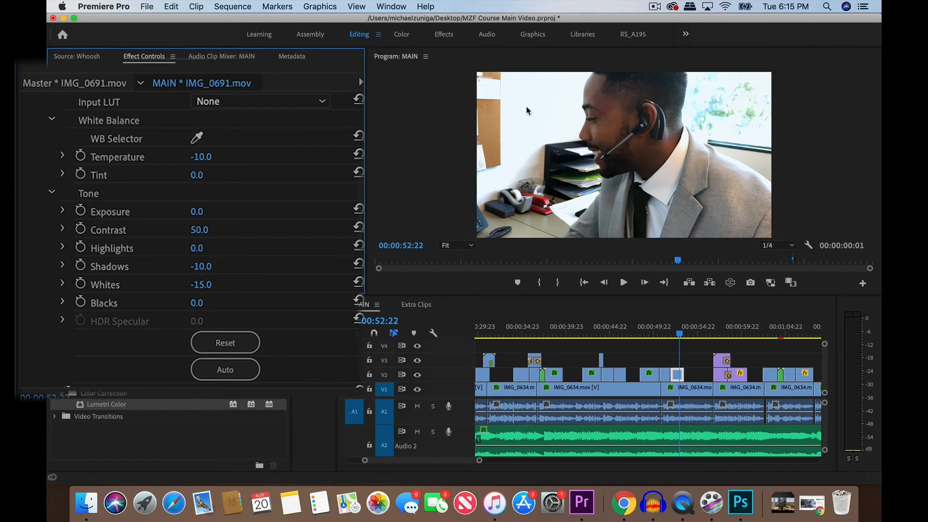
left_click(668, 330)
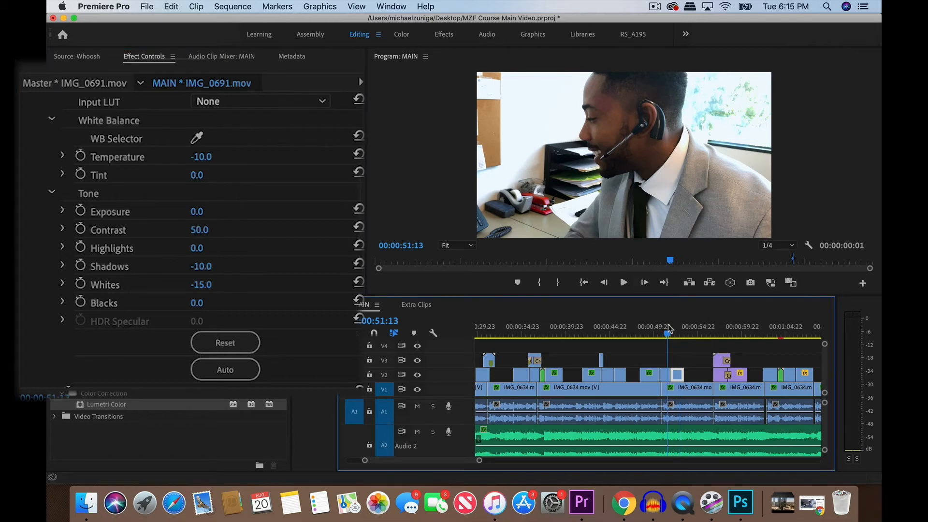
key("space")
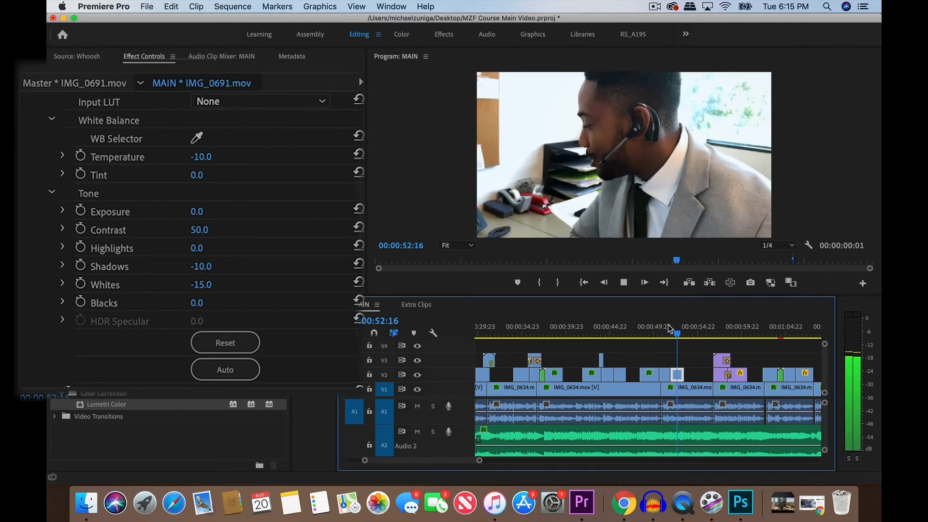
key("space")
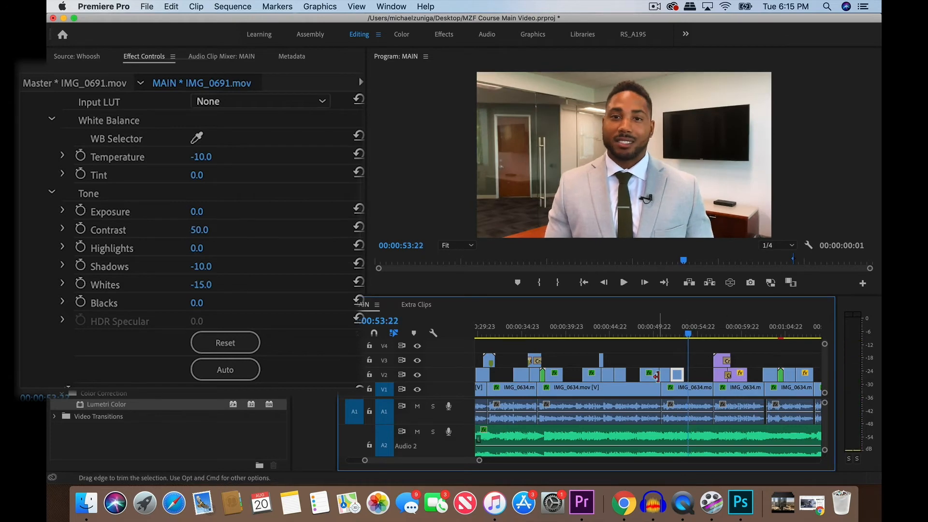
Play from 00:01:01:21 to the clip of the man at the window, and copy the whiteboard clip at 00:00:23:22
scroll(660, 380, "down", 5)
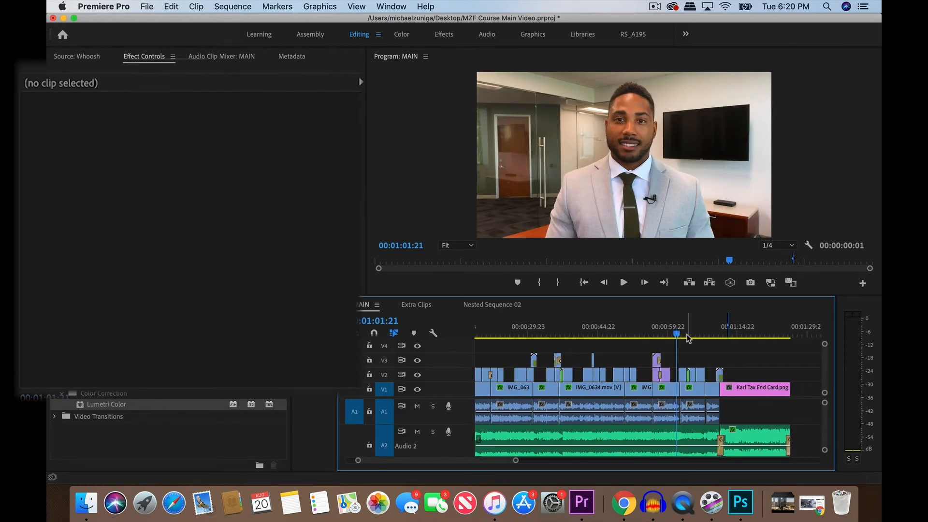
key("space")
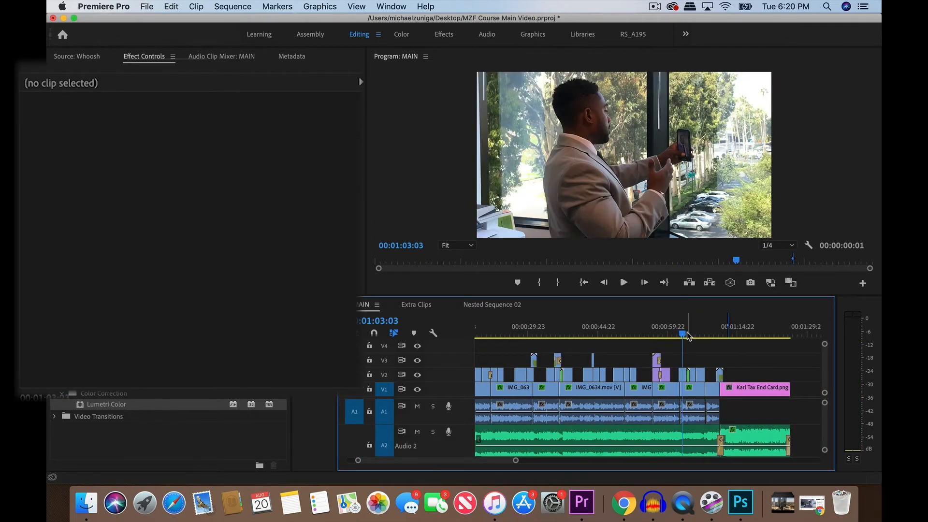
key("space")
scroll(676, 333, "up", 2)
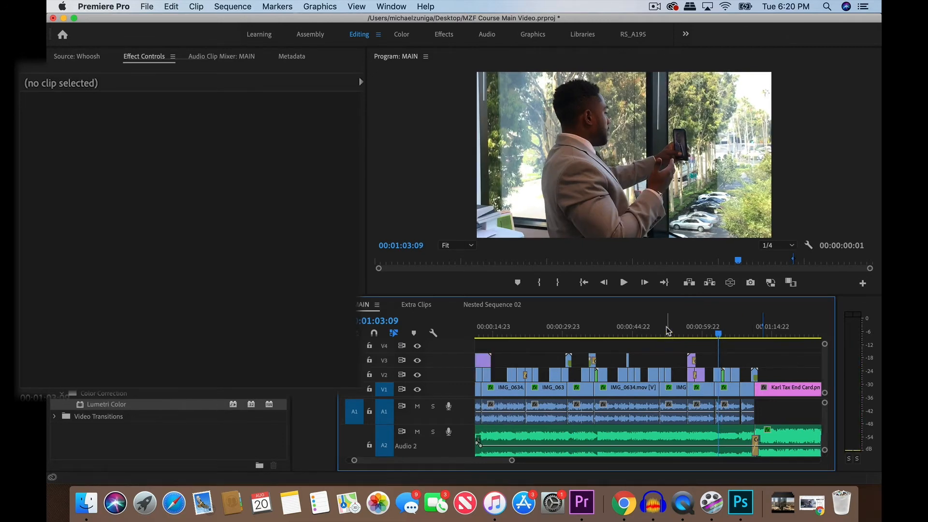
left_click(534, 330)
left_click(536, 375)
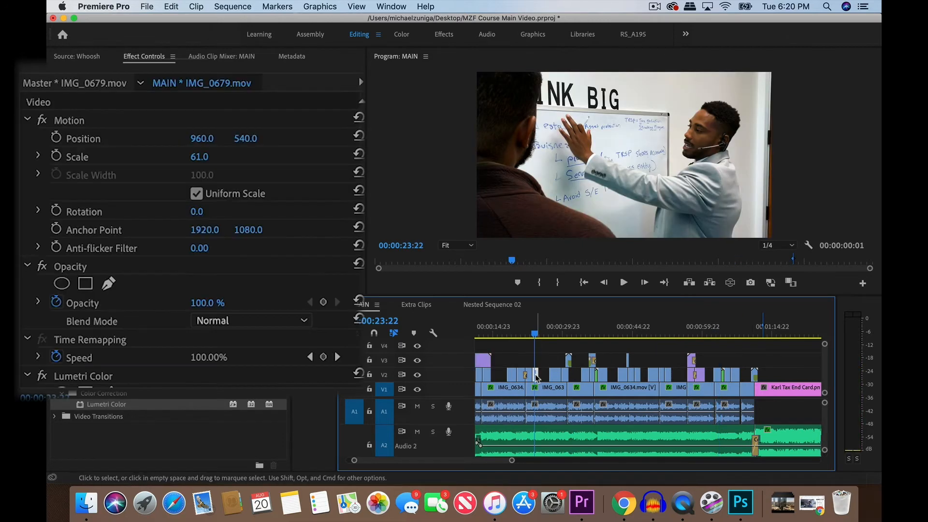
Paste only the whiteboard clip's Lumetri Color effect onto the V2 window clip at 00:01:03:06
left_click(718, 332)
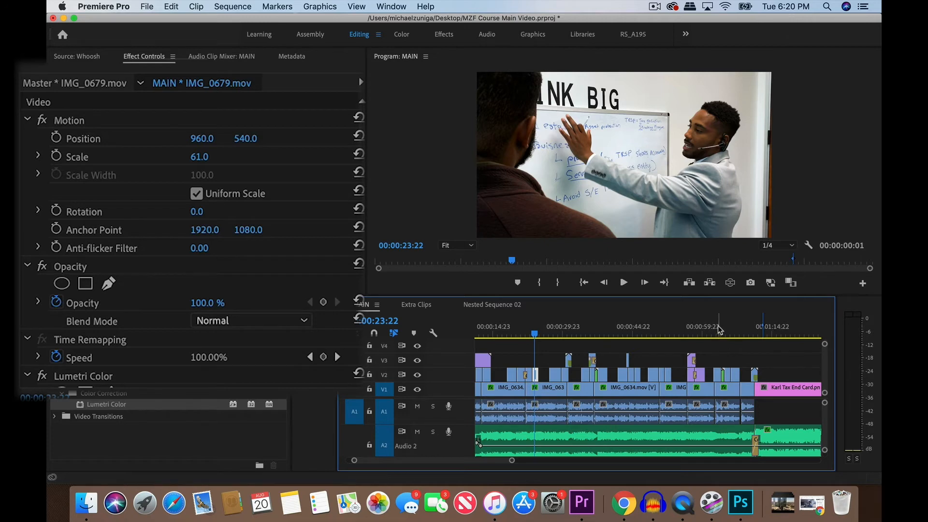
left_click(719, 376)
right_click(719, 376)
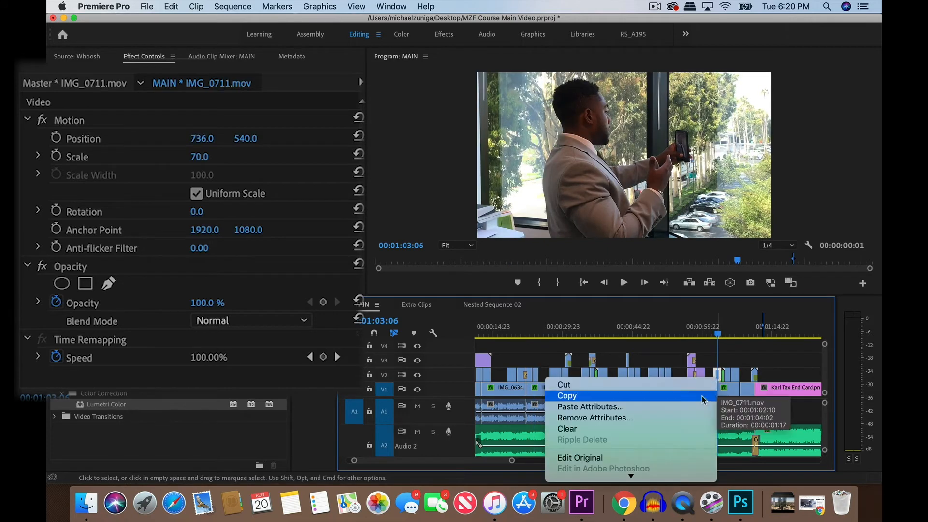
left_click(688, 407)
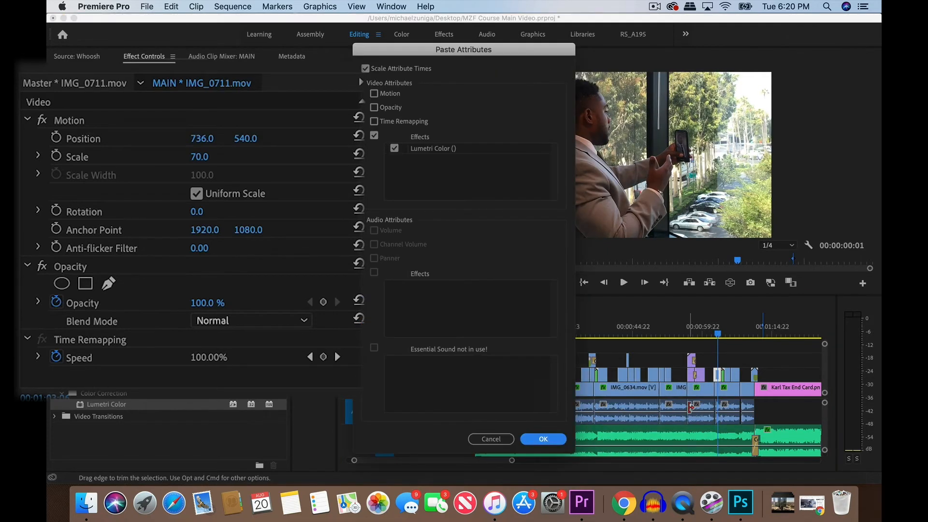
left_click(540, 438)
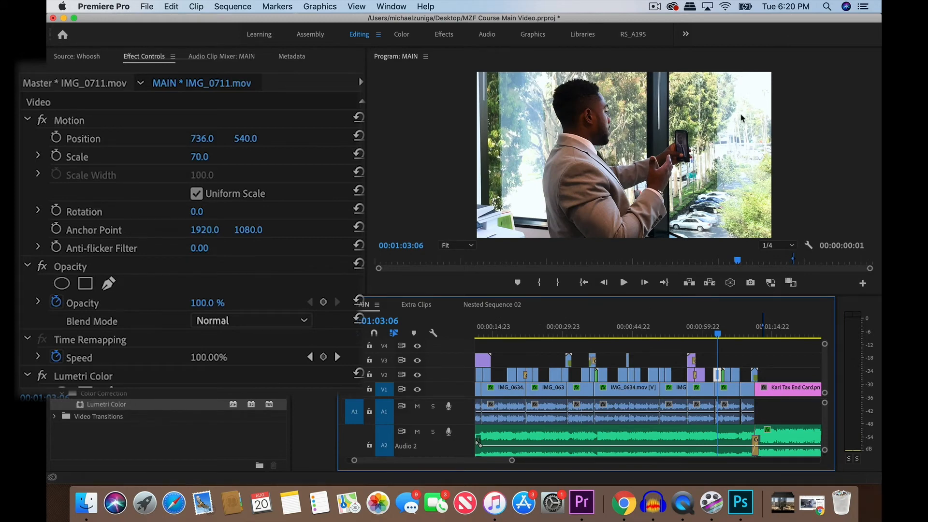
Try Lumetri Exposure values of 0 and 0.3 on the V2 window clip
scroll(214, 243, "down", 10)
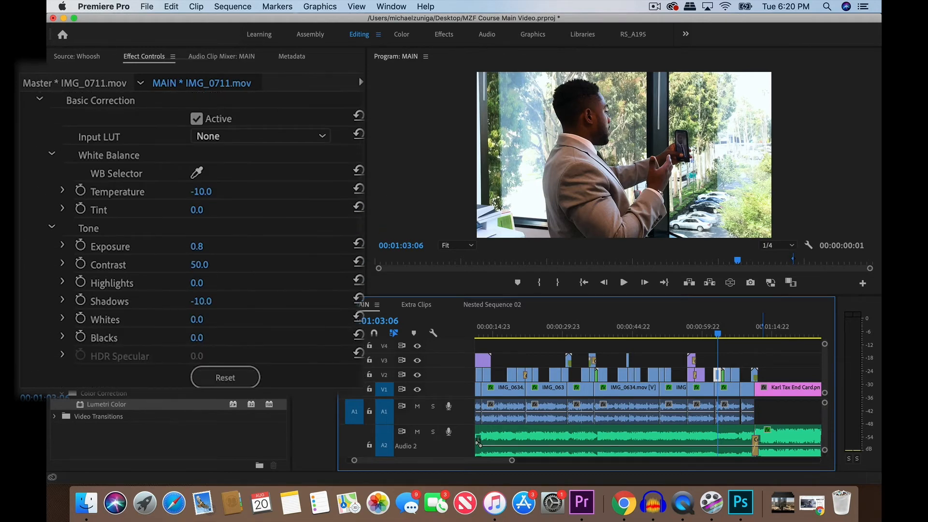
left_click(215, 246)
key("BackSpace")
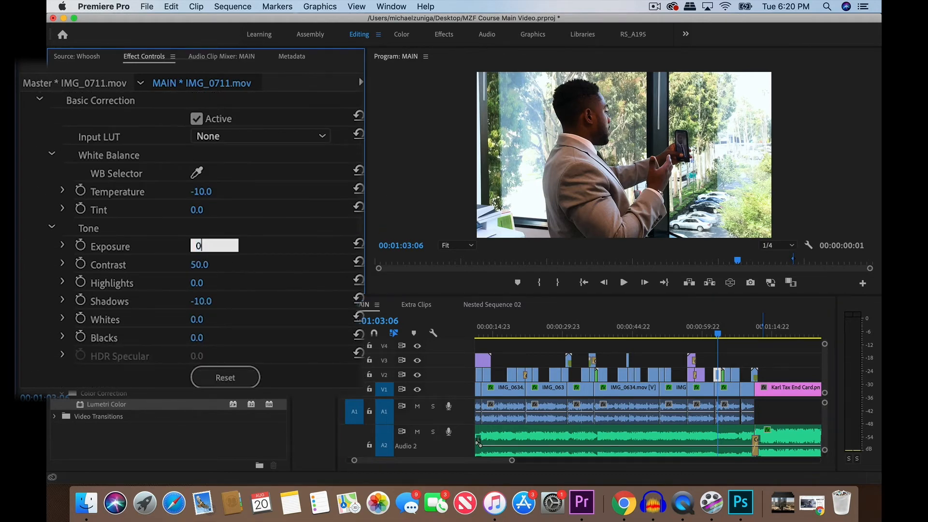
type("0")
key("Return")
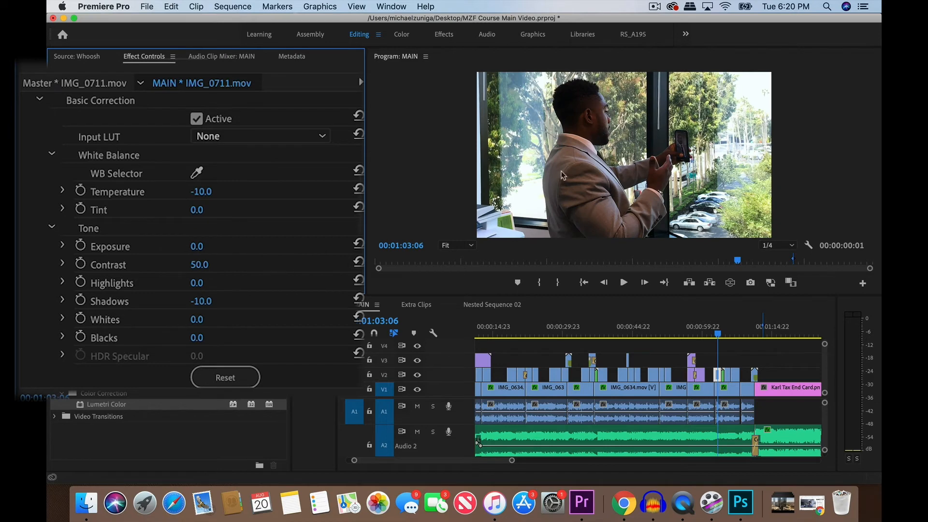
left_click(215, 245)
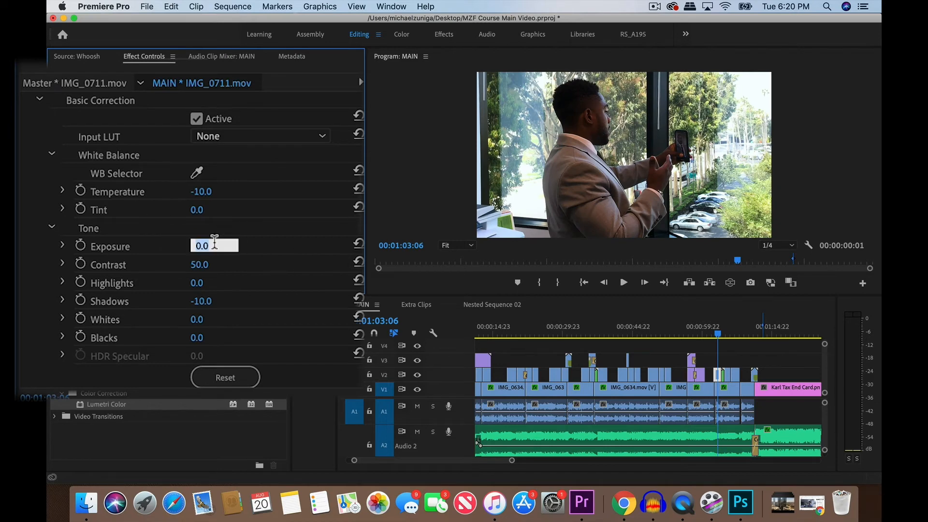
type(".3")
key("Return")
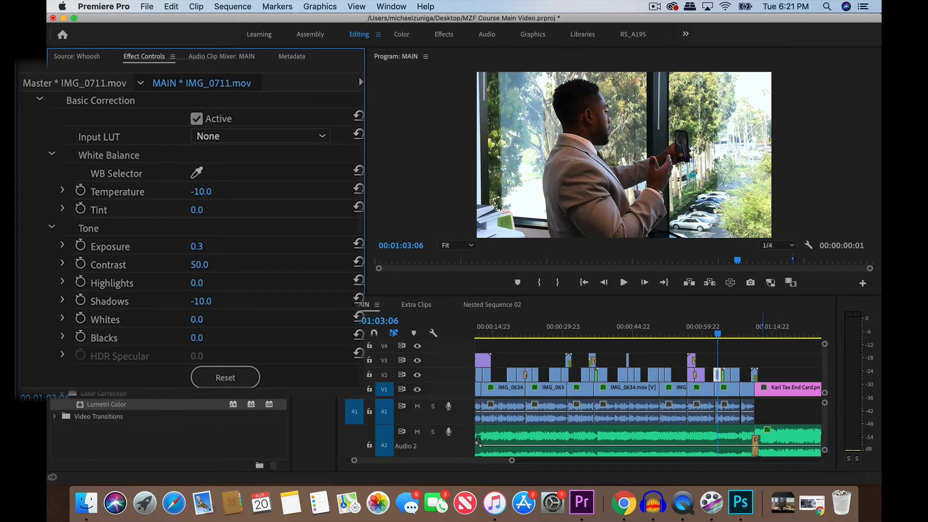
Shift the window clip's Lumetri Creative Shadow Tint slightly from the wheel's centre toward blue-magenta
scroll(213, 242, "down", 5)
scroll(213, 241, "up", 2)
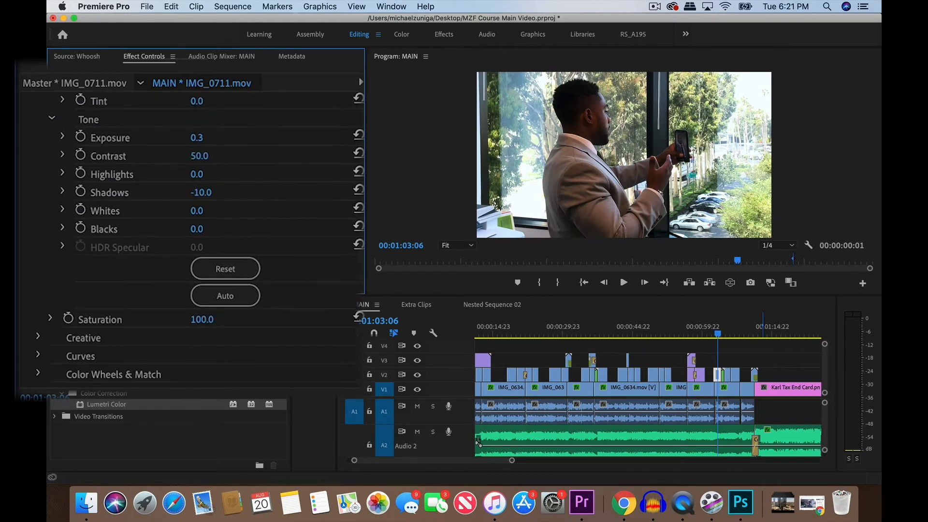
scroll(92, 238, "up", 3)
scroll(91, 239, "down", 6)
left_click(39, 271)
scroll(137, 312, "down", 7)
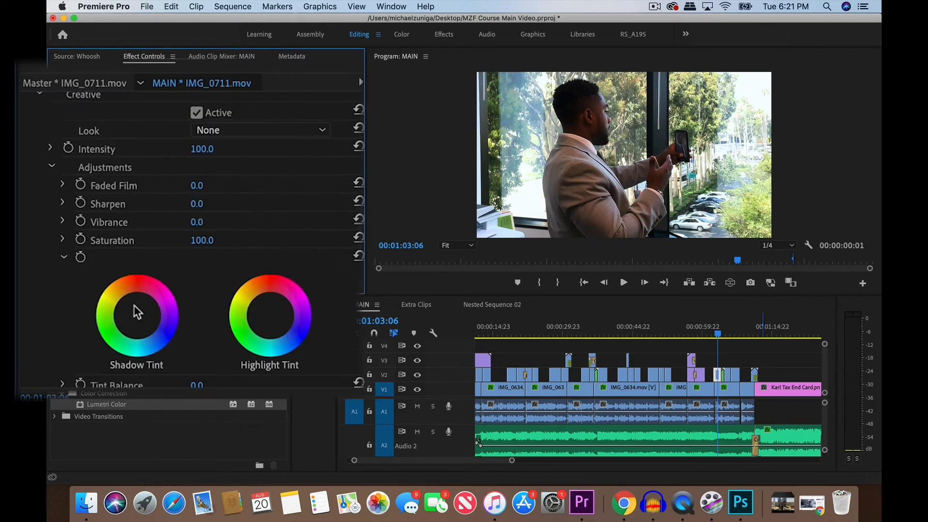
left_click(143, 320)
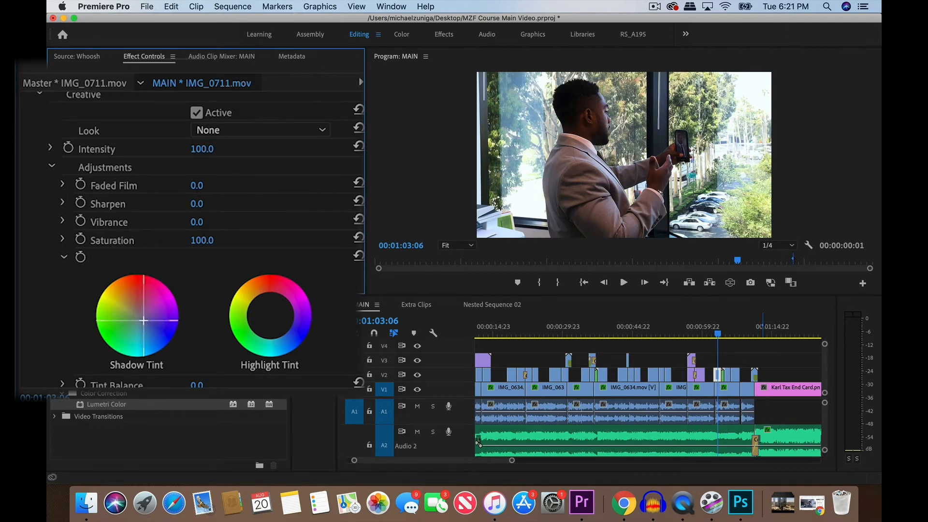
left_click_drag(143, 321, 141, 319)
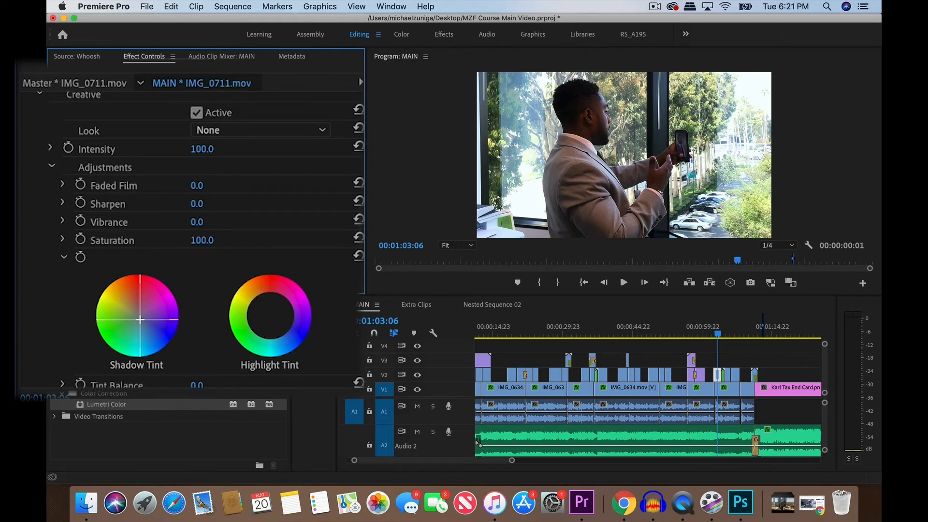
Set the window clip's Lumetri Exposure to 0.2 and Tint to 5
scroll(221, 208, "up", 5)
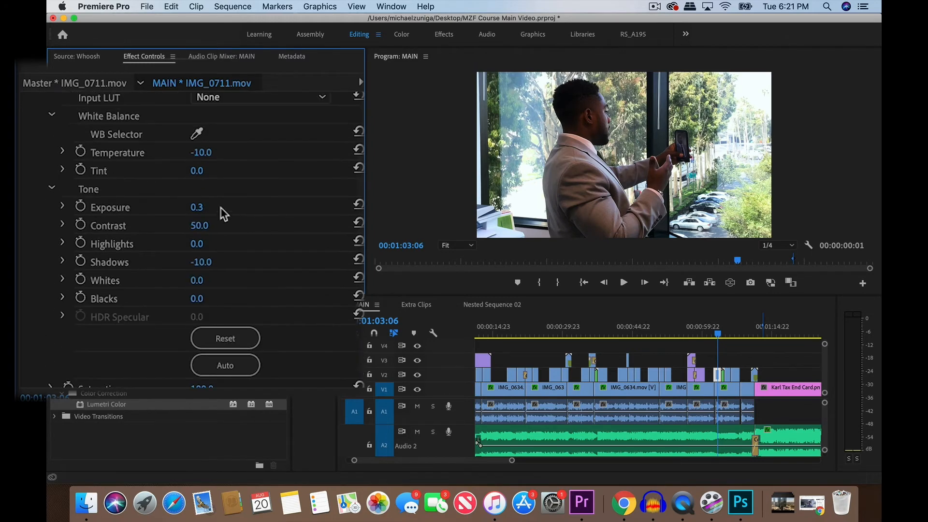
left_click(215, 207)
type("0.2")
key("Return")
left_click(196, 171)
type("5")
key("Return")
Set the window clip's Lumetri Shadows to 0, viewing the frame at 00:01:03:02
scroll(679, 375, "right", 3)
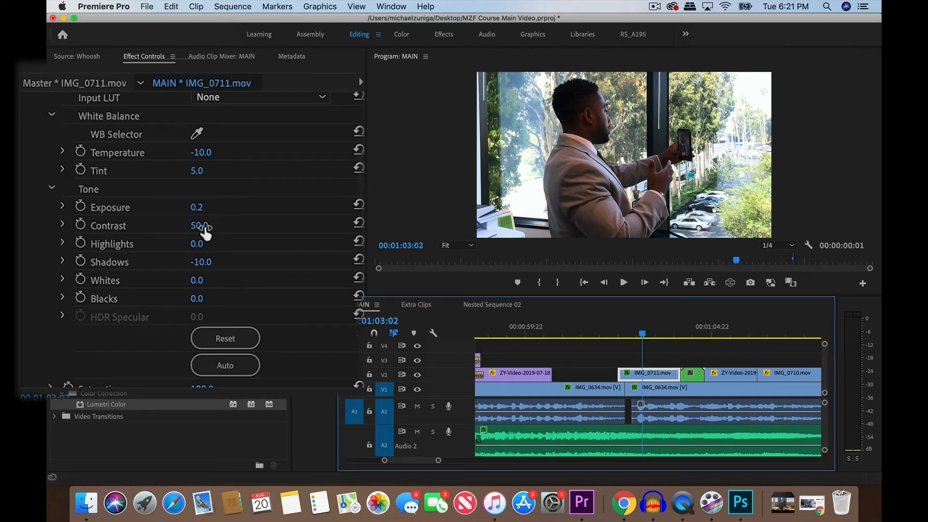
left_click(209, 262)
type("0")
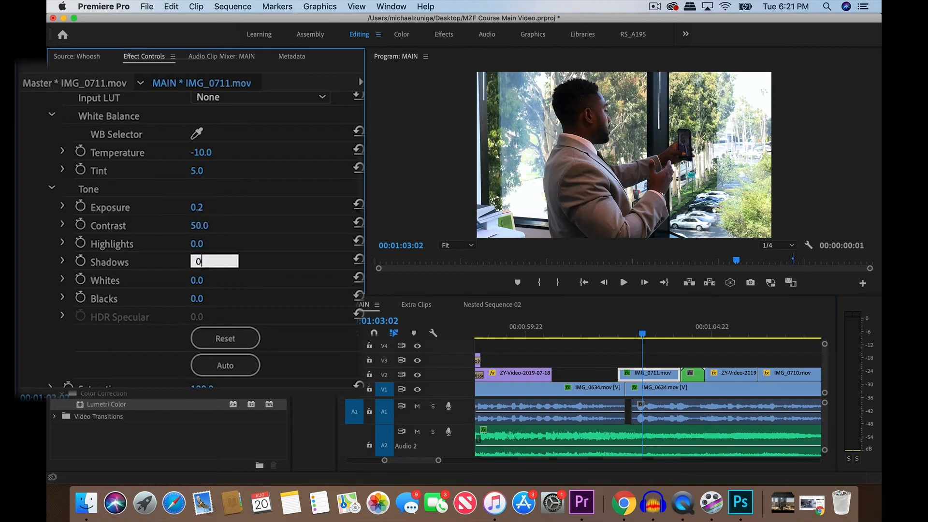
key("Return")
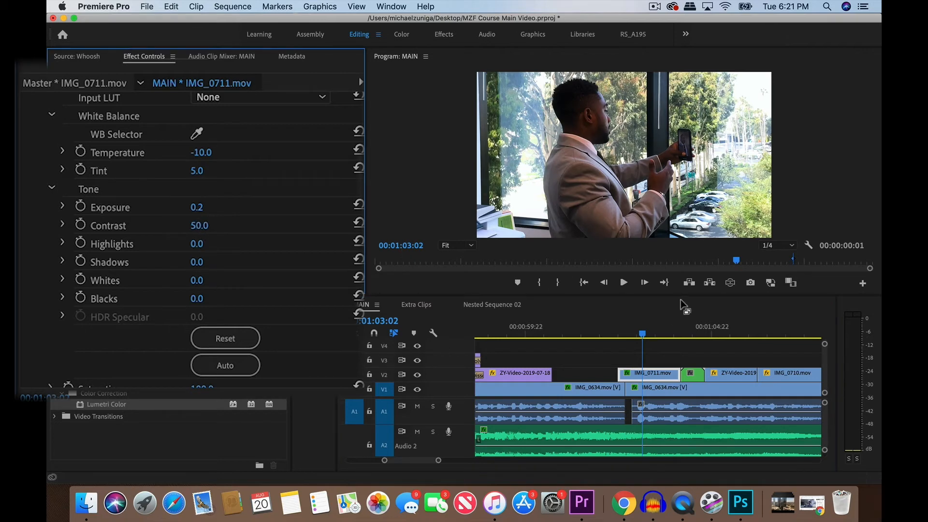
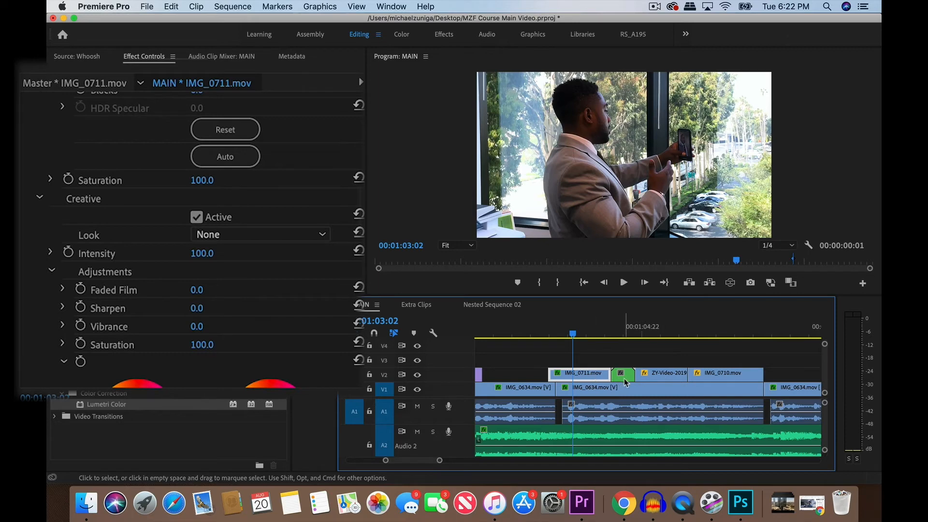
Copy the corrected IMG_0711.mov window clip on V2 and open Nested Sequence 02 beside it
left_click(605, 359)
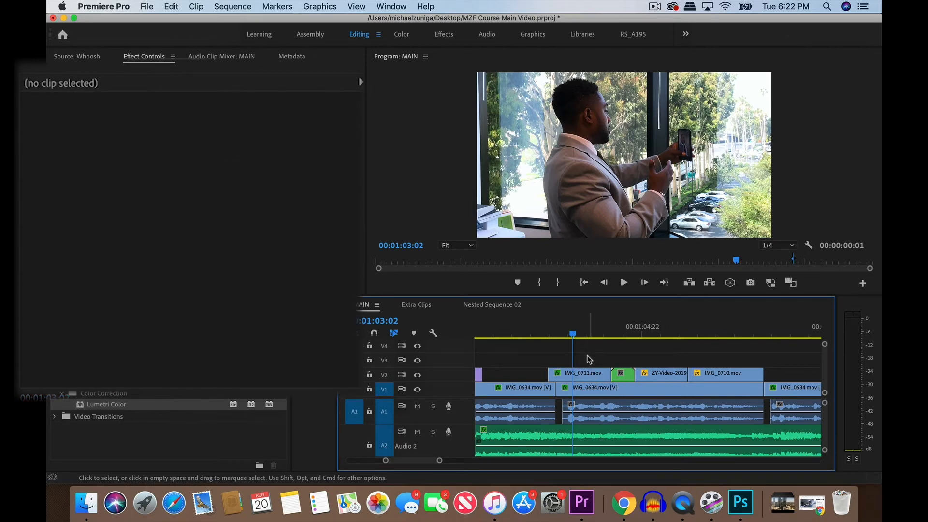
left_click(590, 375)
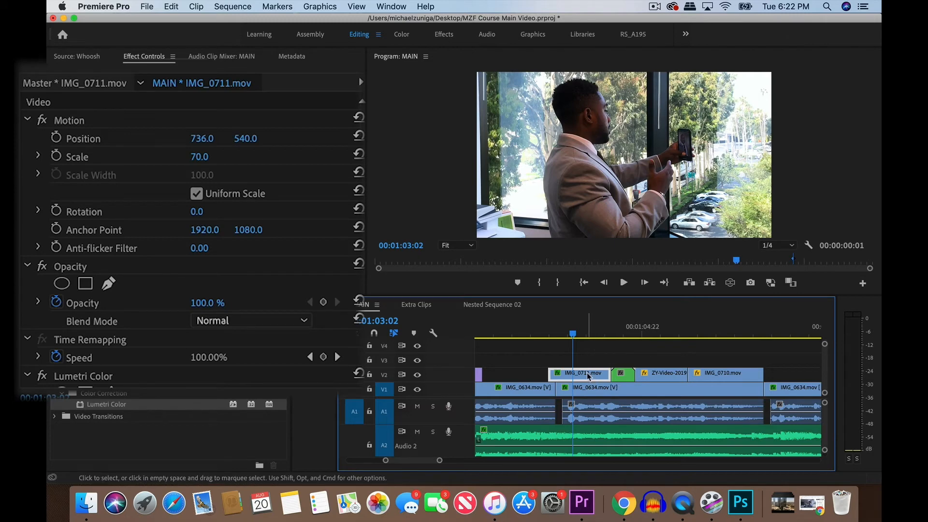
double_click(626, 379)
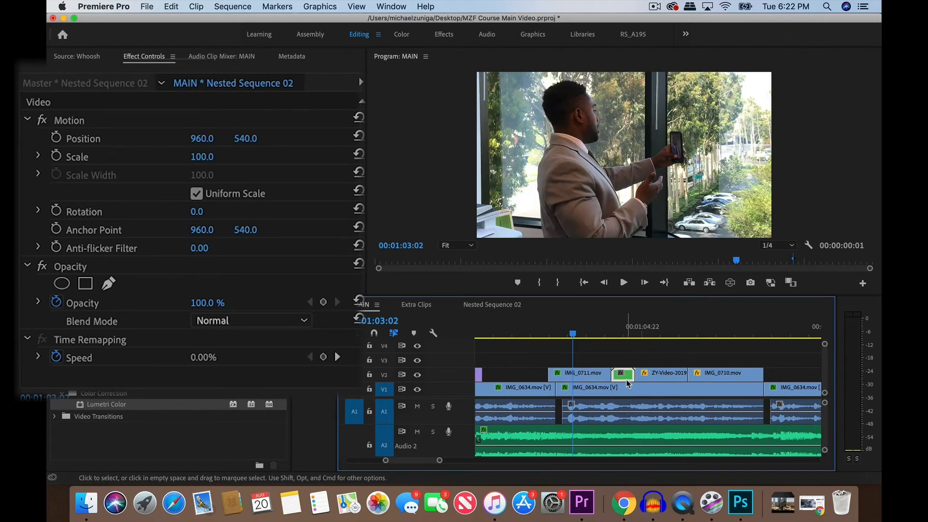
left_click(533, 352)
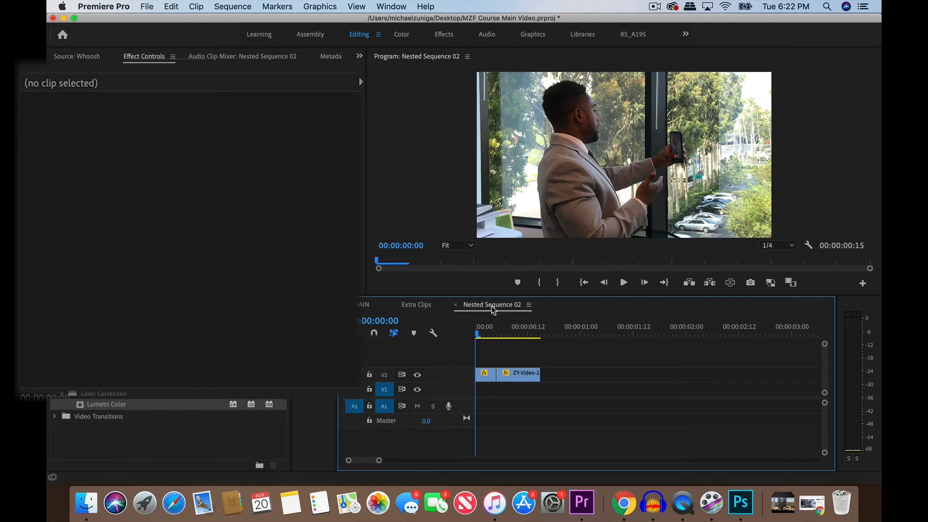
Preview both nested clips and paste the window clip's Lumetri Color effect onto the first clip in Nested Sequence 02
left_click(489, 334)
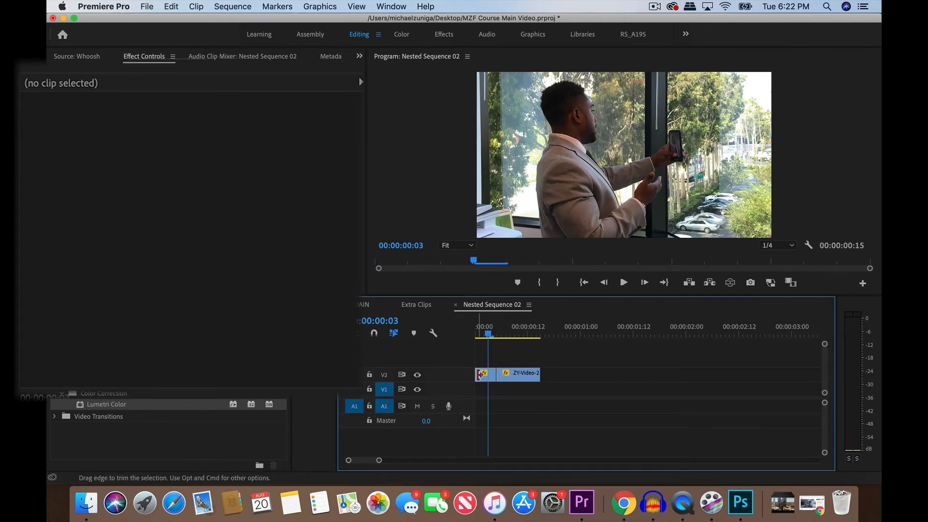
left_click(519, 329)
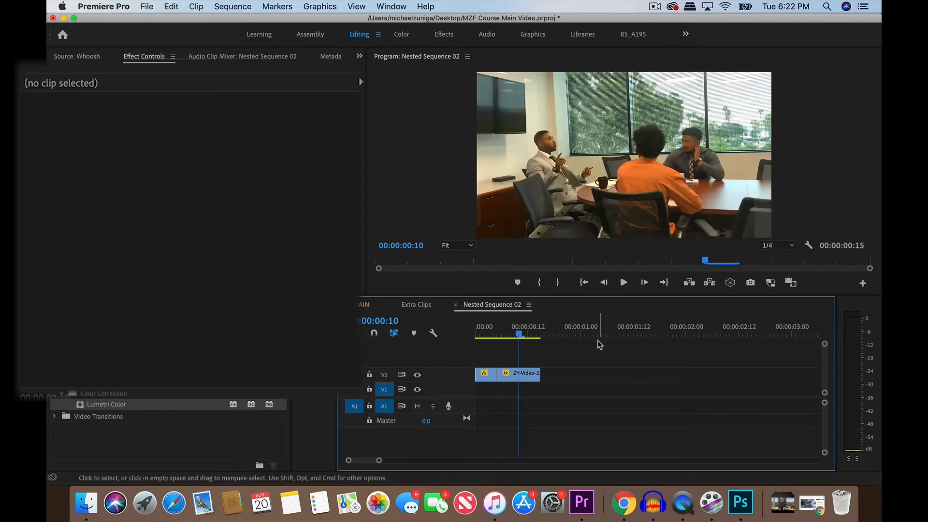
left_click(484, 333)
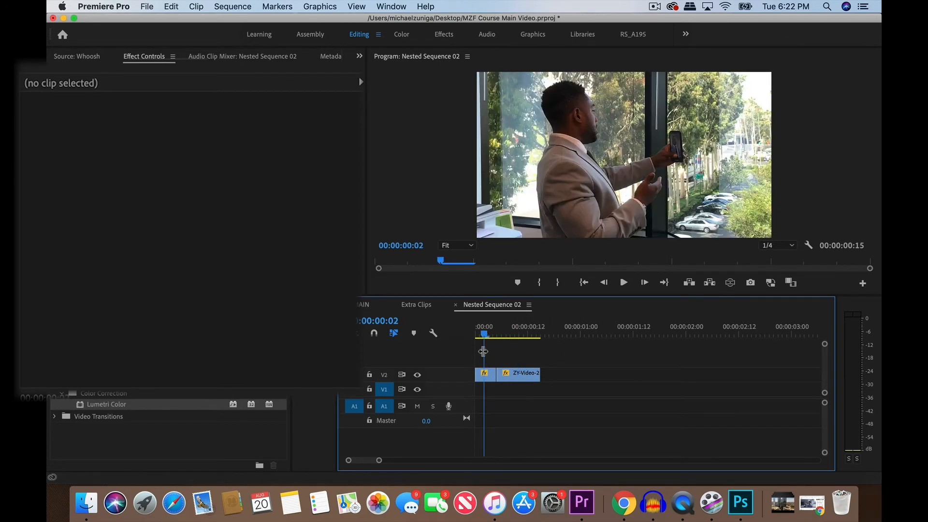
left_click(484, 376)
right_click(485, 380)
left_click(510, 414)
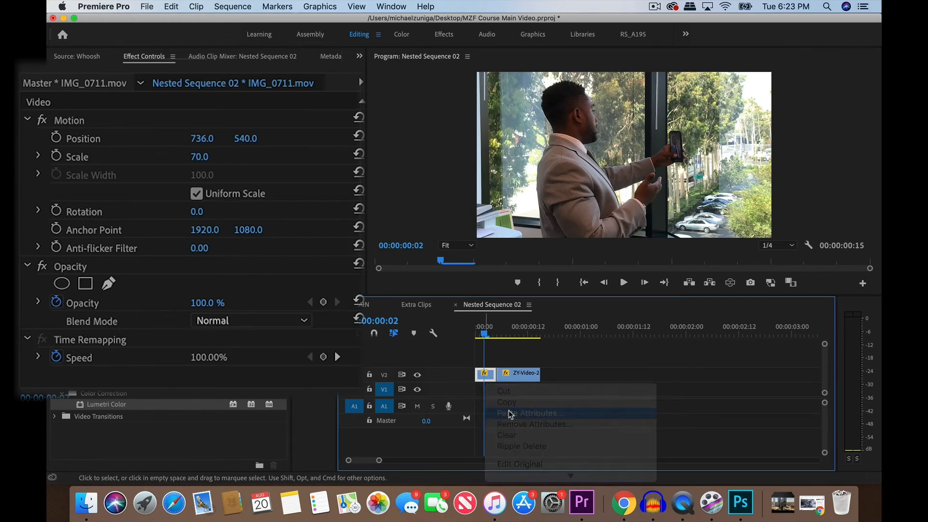
left_click(542, 439)
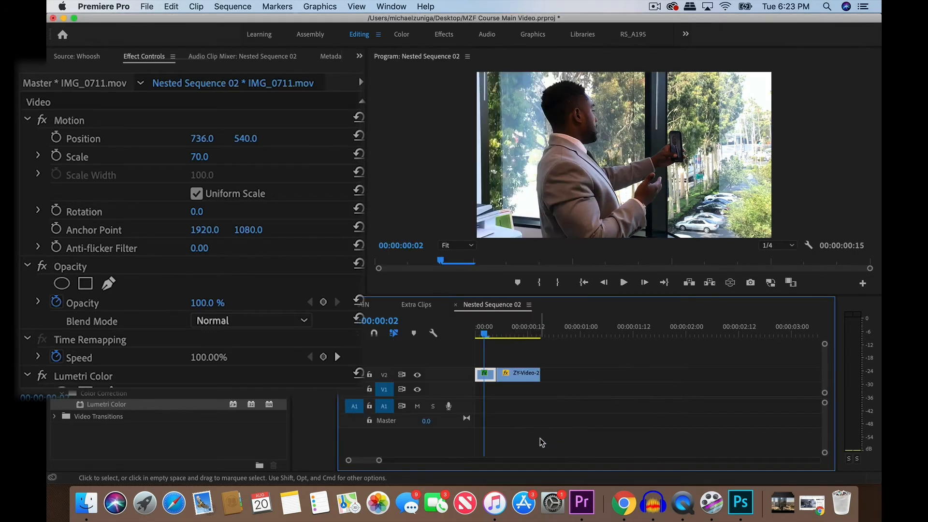
Return to the MAIN sequence and view the nested clip at 00:01:04:05
left_click(551, 350)
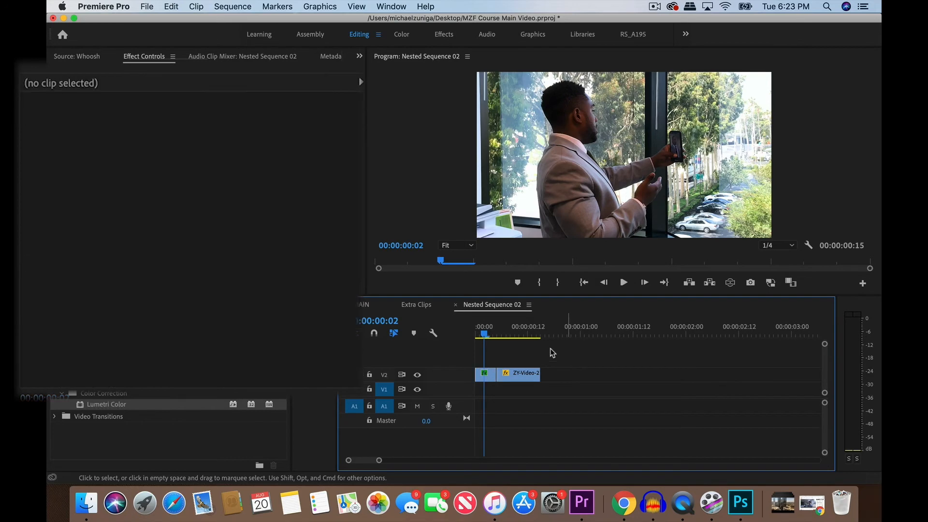
left_click(366, 303)
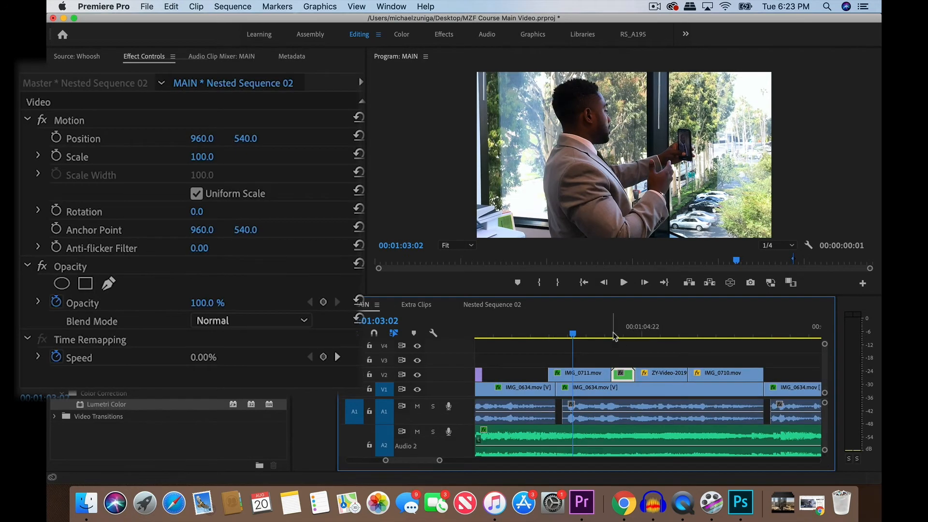
left_click_drag(614, 333, 617, 334)
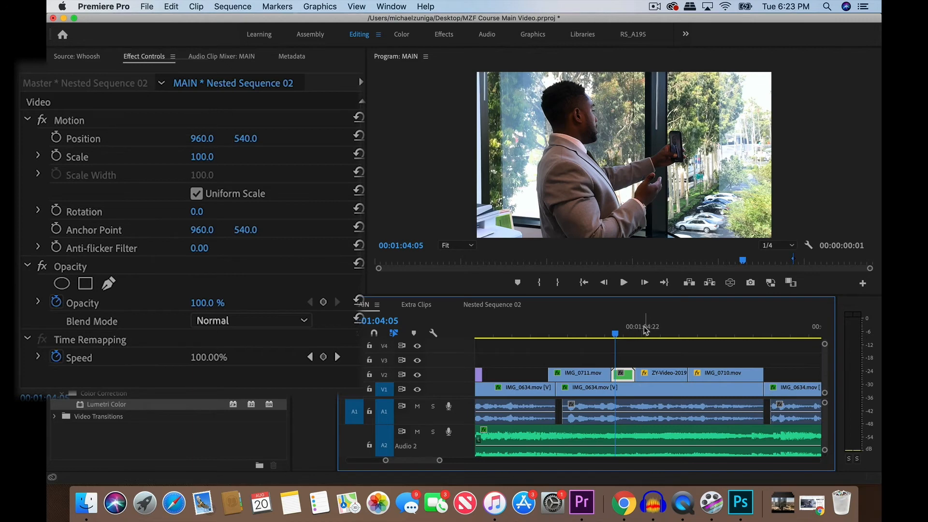
View the conference-room clip at 00:00:00:09 in Nested Sequence 02, and copy the MAIN sequence's V2 coffee mug clip at 00:00:28:07
double_click(628, 382)
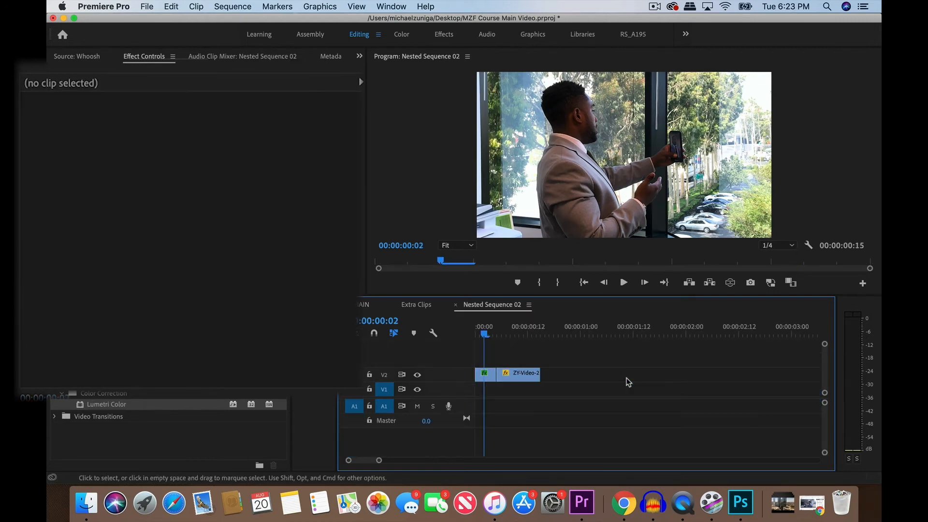
left_click(518, 328)
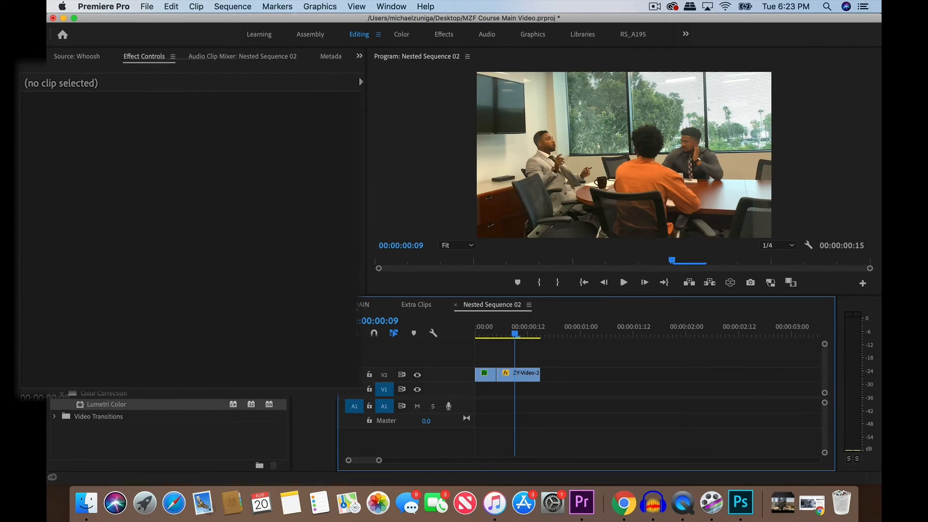
left_click(365, 305)
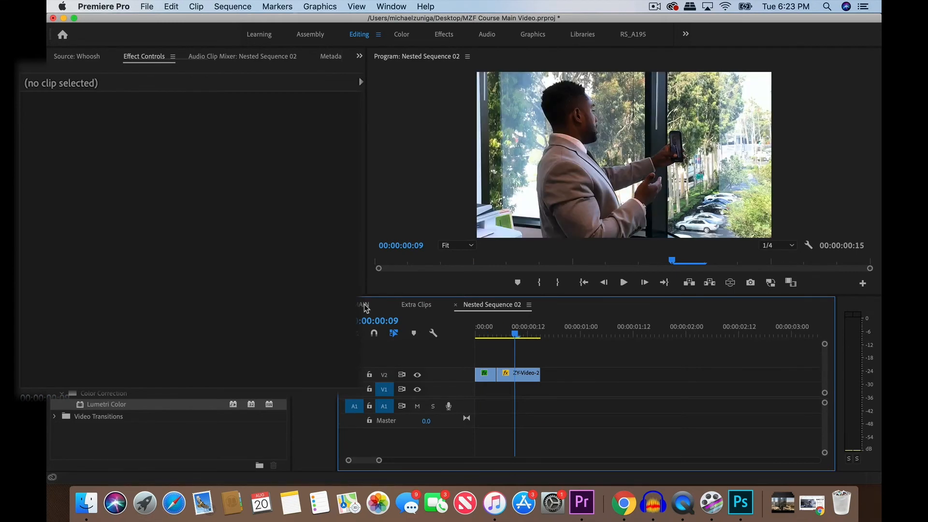
left_click(551, 331)
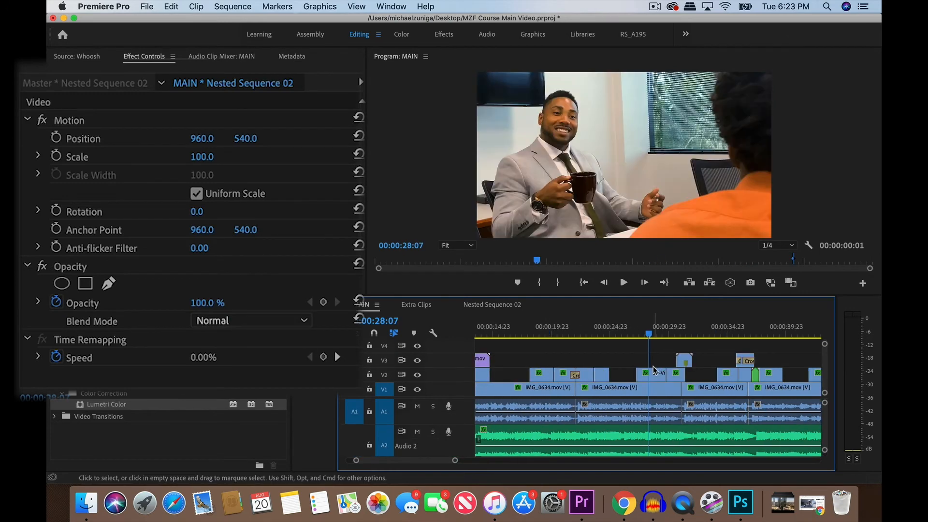
left_click(654, 376)
Paste only the copied Lumetri Color effect onto the conference-room clip in Nested Sequence 02
left_click(498, 306)
left_click(527, 375)
right_click(528, 376)
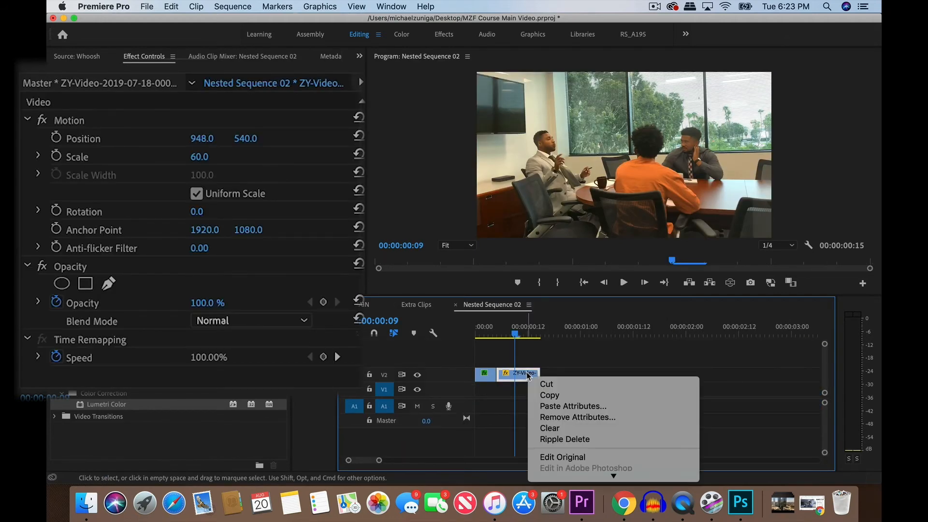
left_click(551, 406)
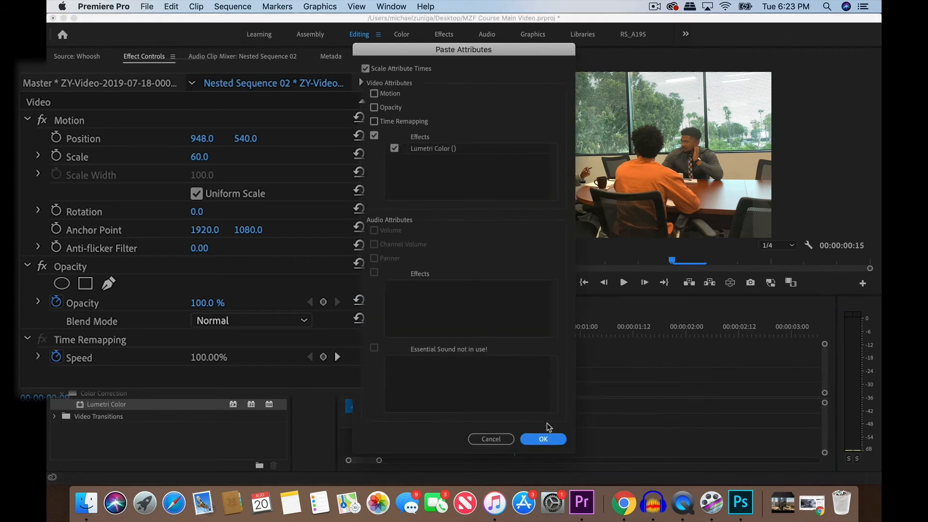
left_click(534, 438)
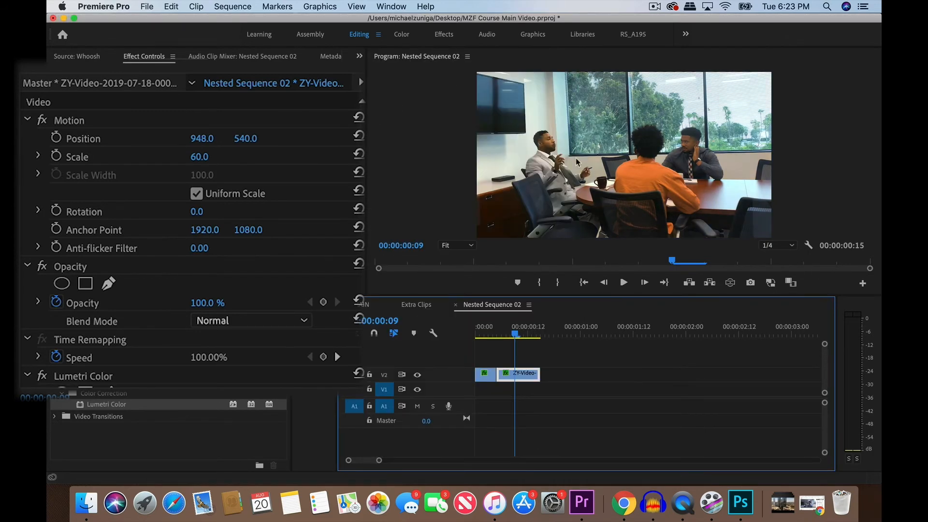
Set the conference-room clip's Lumetri Color Temperature to -10 and Tint to 5 in Nested Sequence 02
scroll(359, 196, "down", 15)
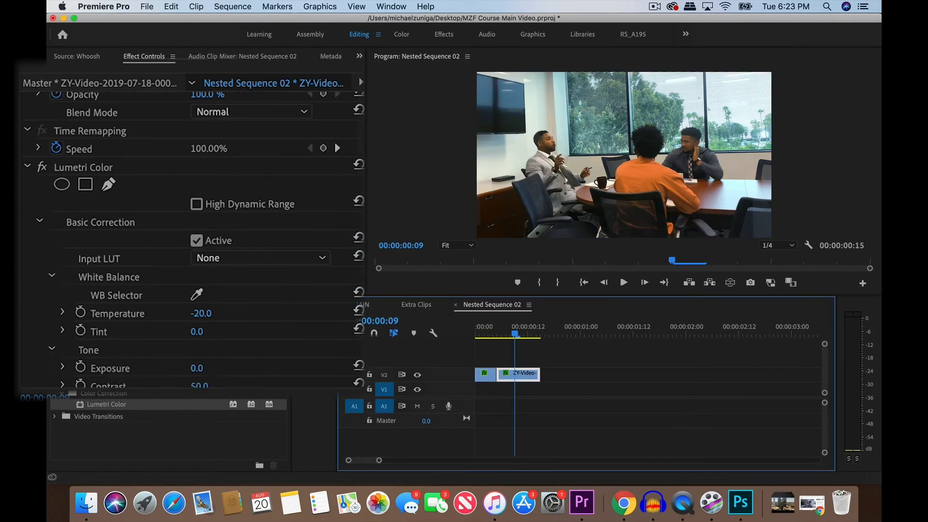
left_click(204, 175)
type("-10")
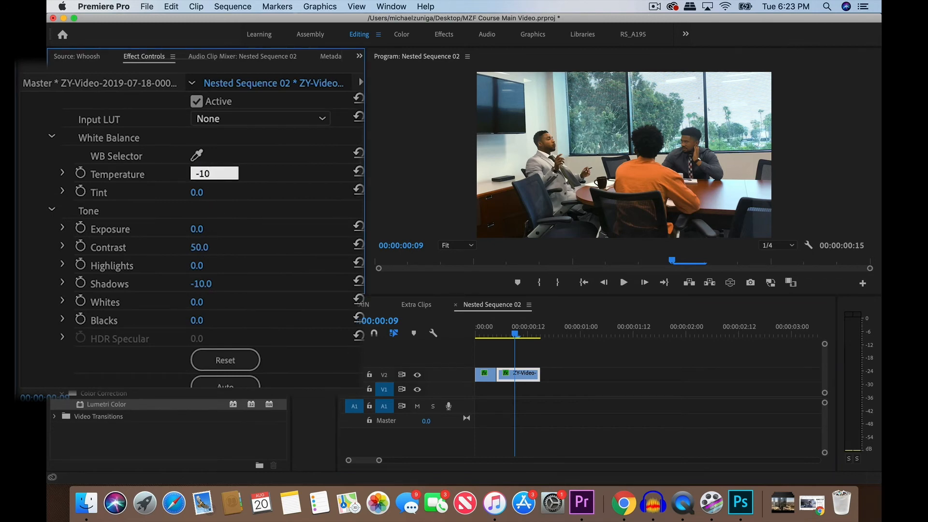
key("Return")
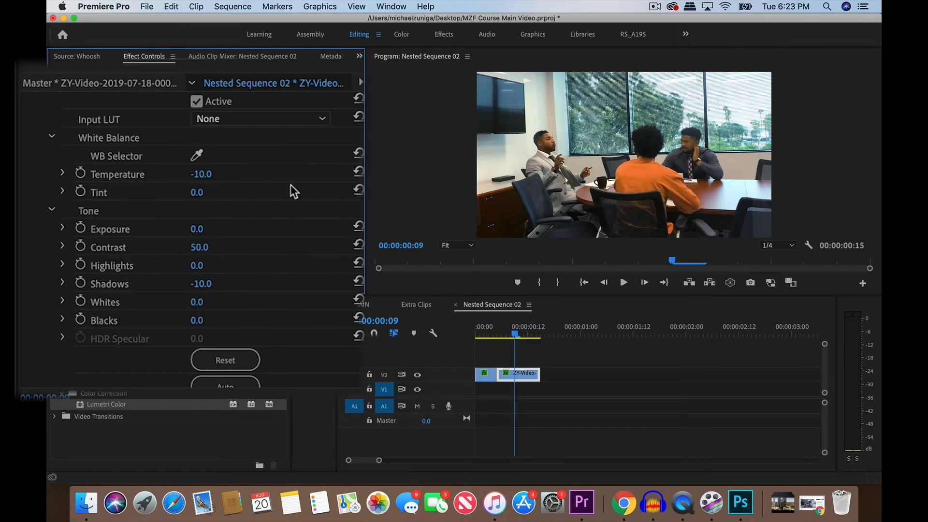
scroll(201, 203, "down", 3)
scroll(200, 203, "up", 4)
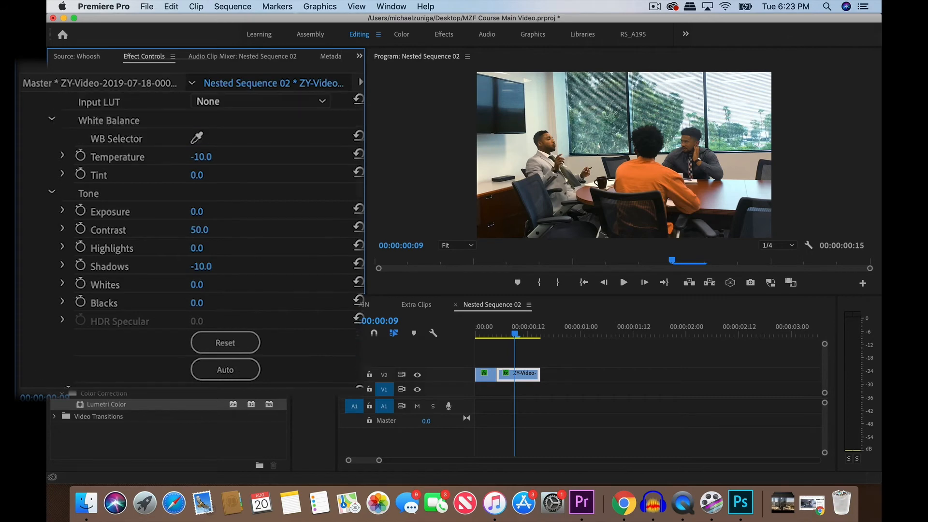
left_click(198, 211)
type("5")
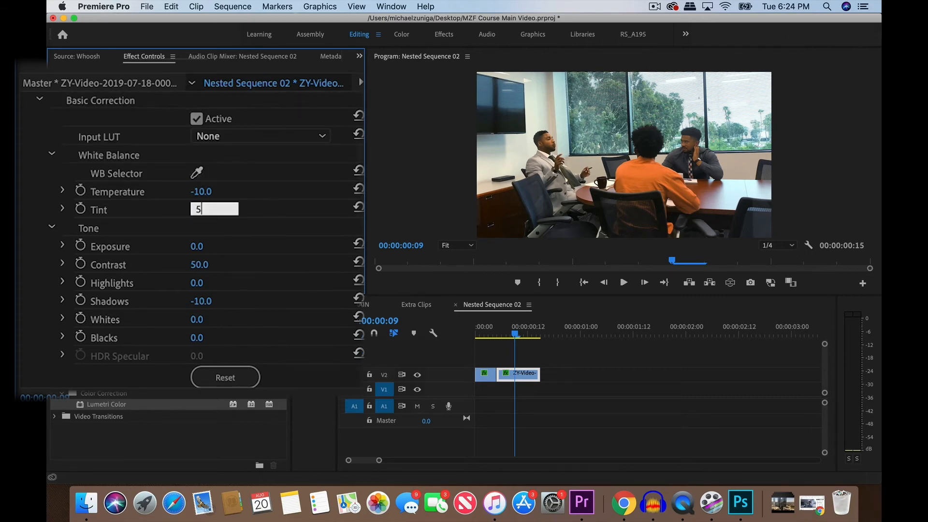
key("Return")
scroll(193, 232, "down", 10)
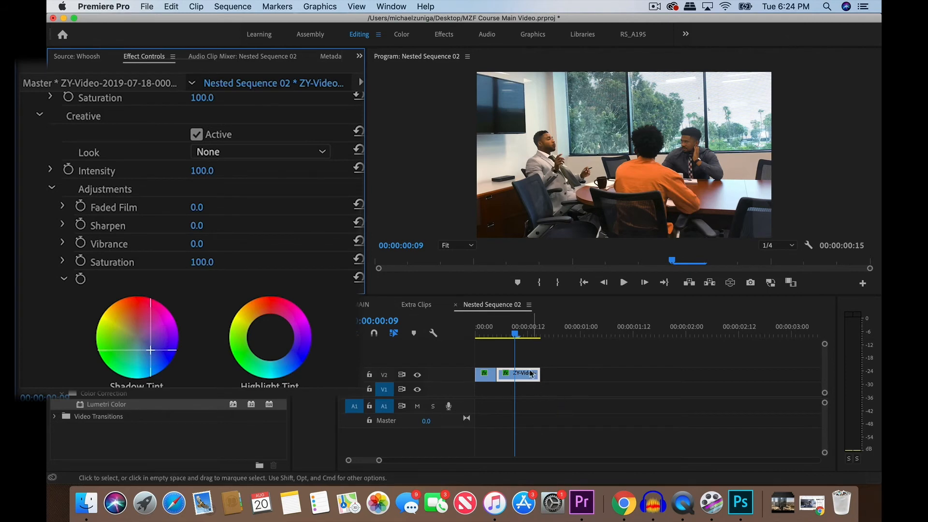
Copy the adjusted conference-room clip and view the matching clip at 00:01:05:16 in the MAIN sequence
left_click(527, 378)
left_click(527, 376)
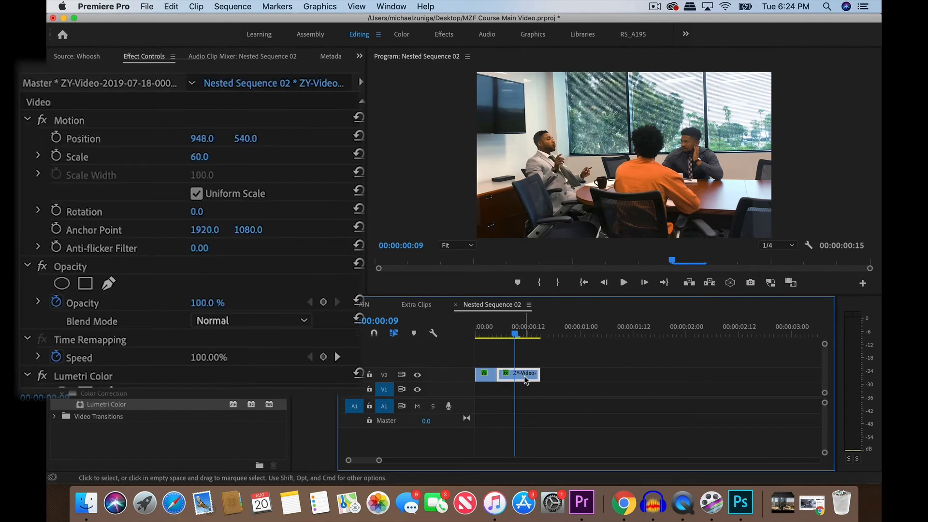
left_click(364, 304)
scroll(684, 366, "down", 5)
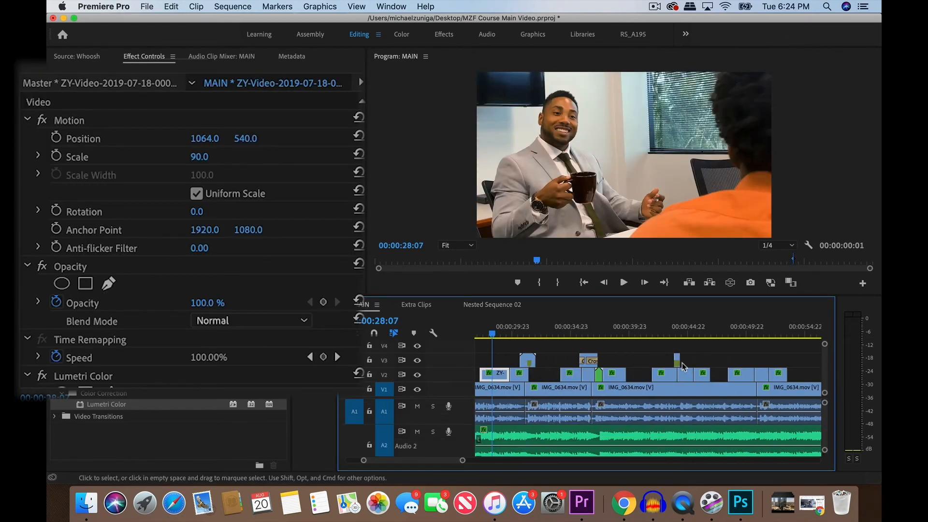
scroll(728, 358, "down", 10)
left_click(669, 329)
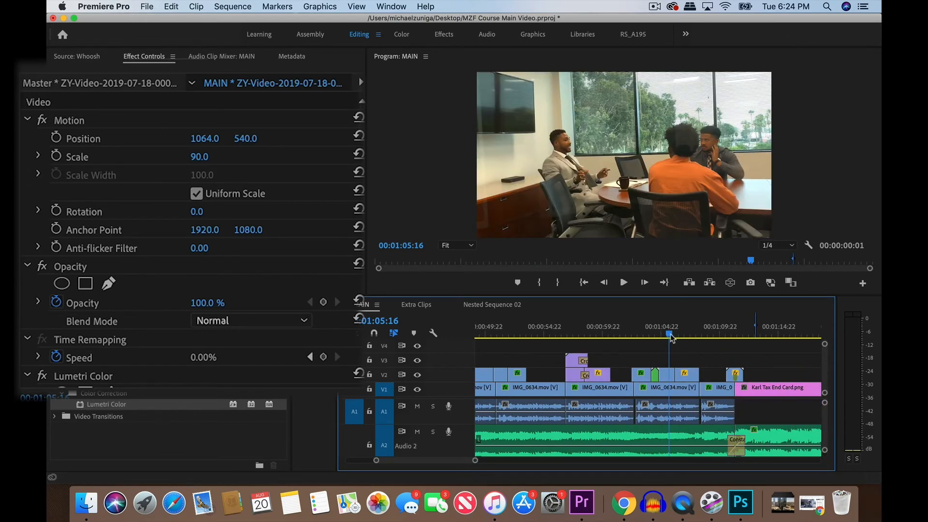
Paste only the copied Lumetri Color effect onto the V2 conference-room clip at 00:01:05:16
left_click(668, 377)
right_click(666, 377)
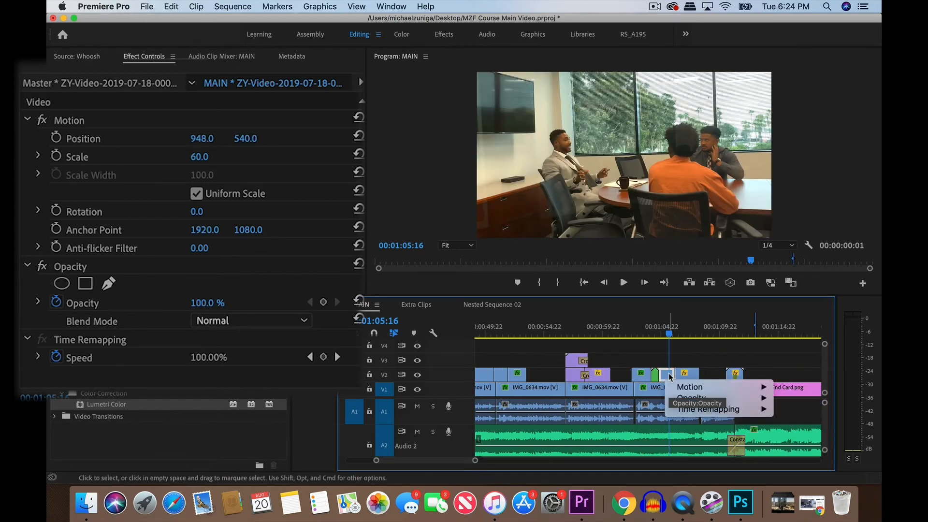
left_click(671, 365)
right_click(669, 383)
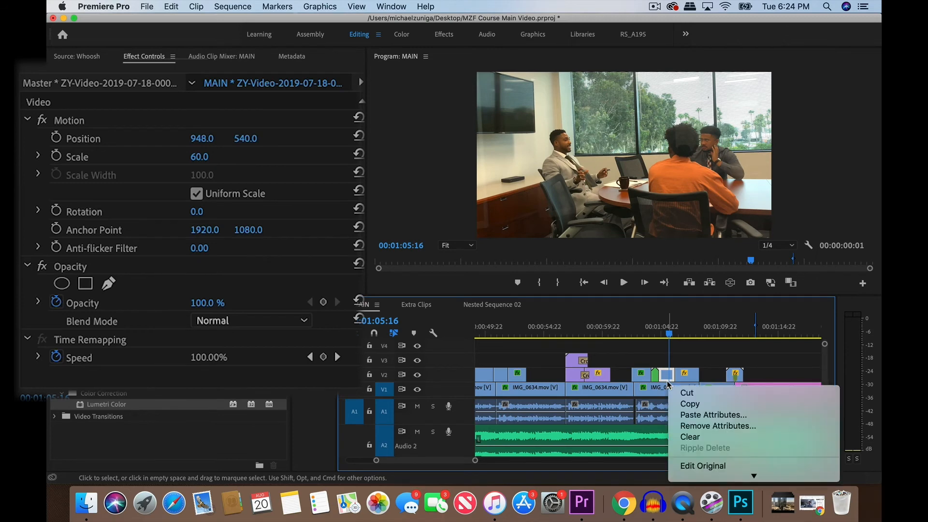
left_click(692, 412)
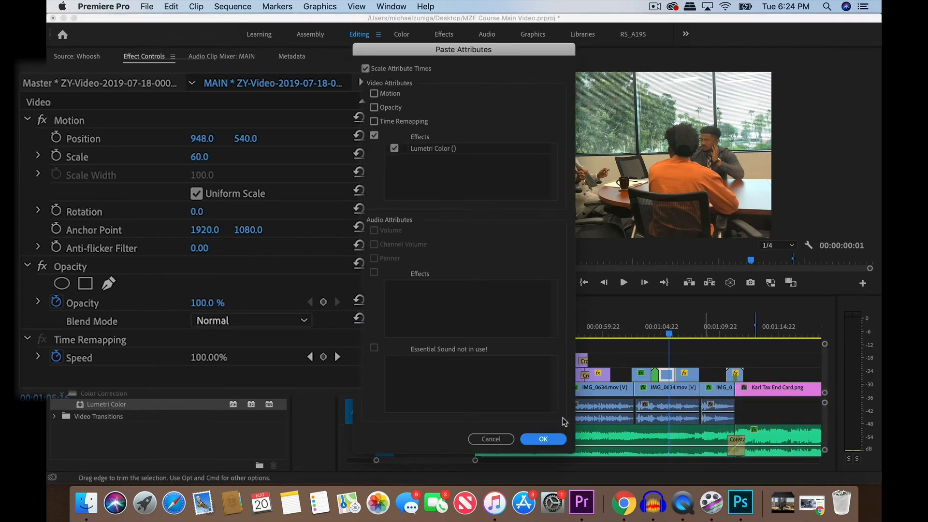
left_click(543, 439)
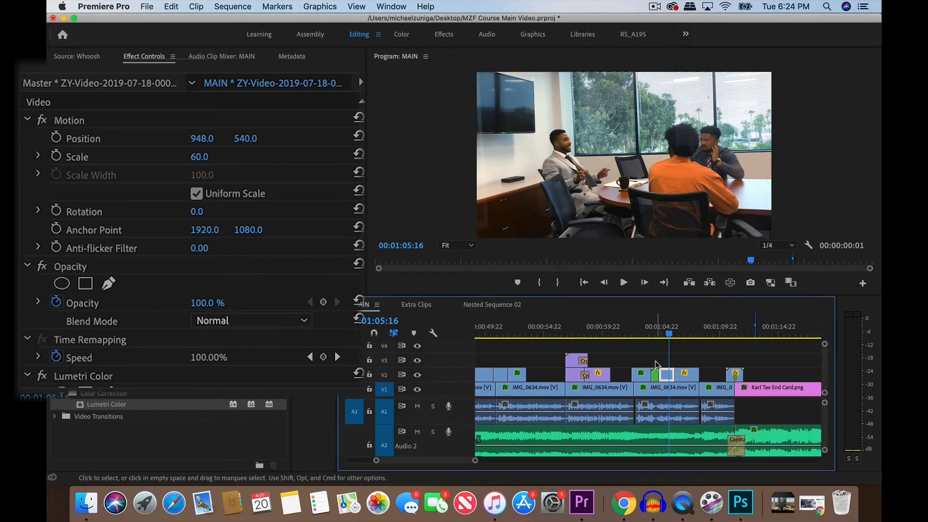
Paste only the copied Lumetri Color effect onto the V2 clip IMG_0710.mov at 00:01:07:04
left_click(687, 330)
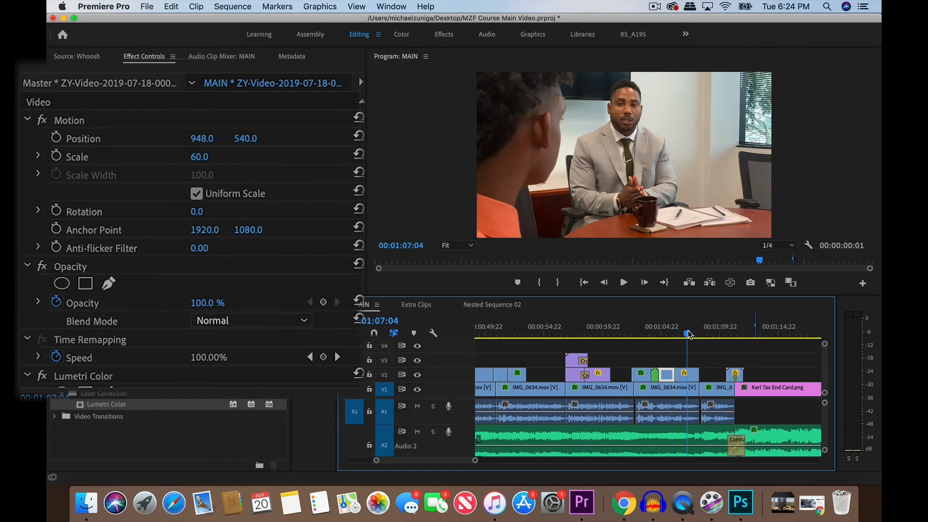
left_click(691, 381)
right_click(691, 381)
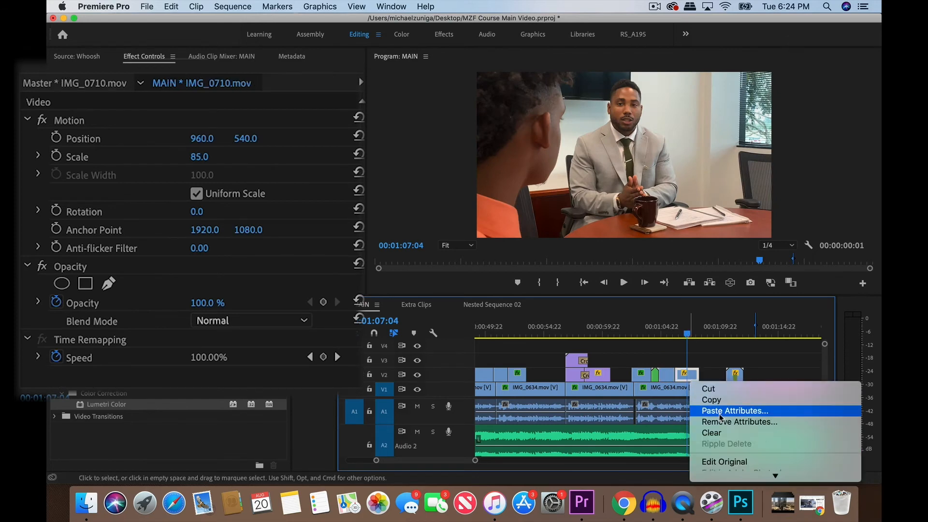
left_click(721, 410)
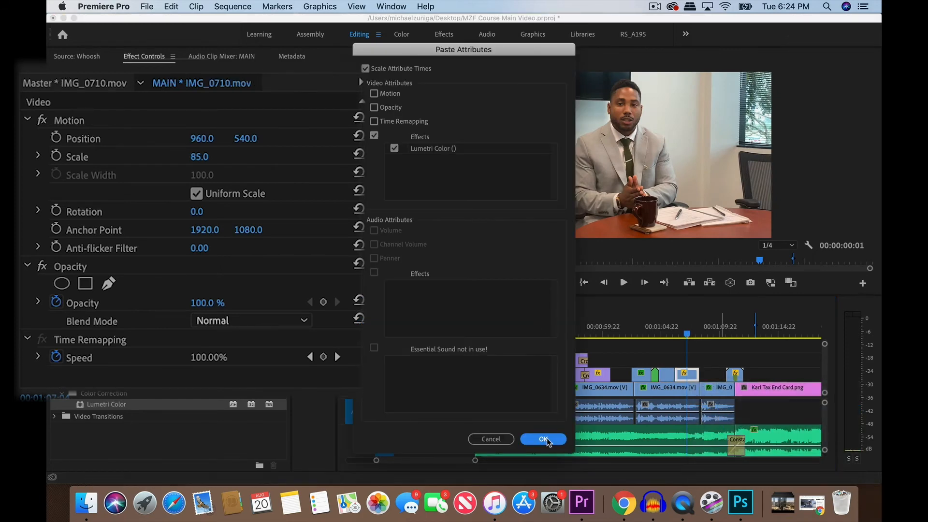
left_click(547, 439)
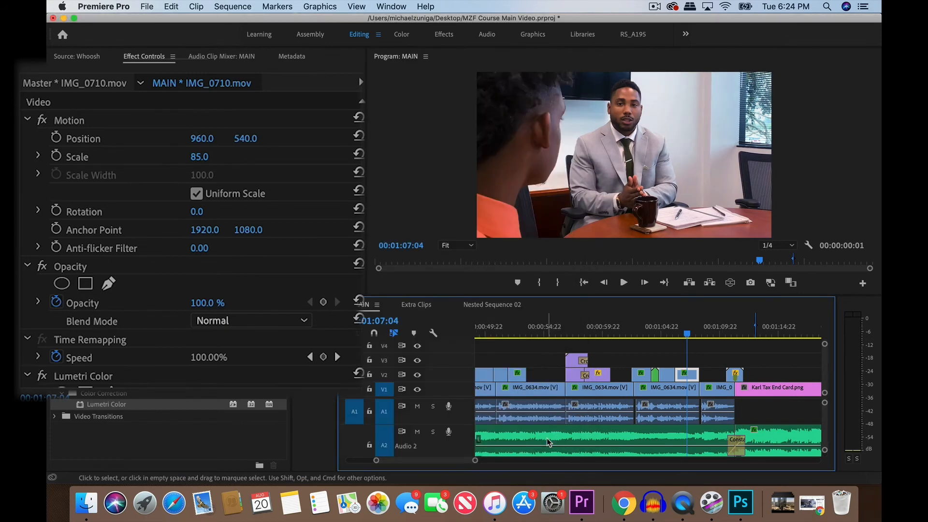
Shift the IMG_0710.mov clip's Lumetri Shadow Tint slightly toward the neutral centre of the color wheel
left_click(696, 358)
left_click(689, 375)
scroll(194, 232, "down", 15)
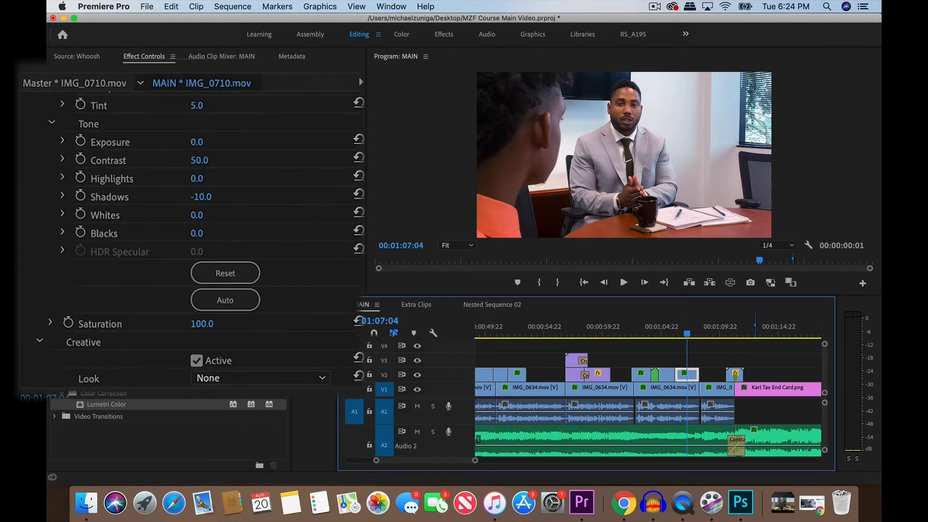
scroll(156, 275, "down", 3)
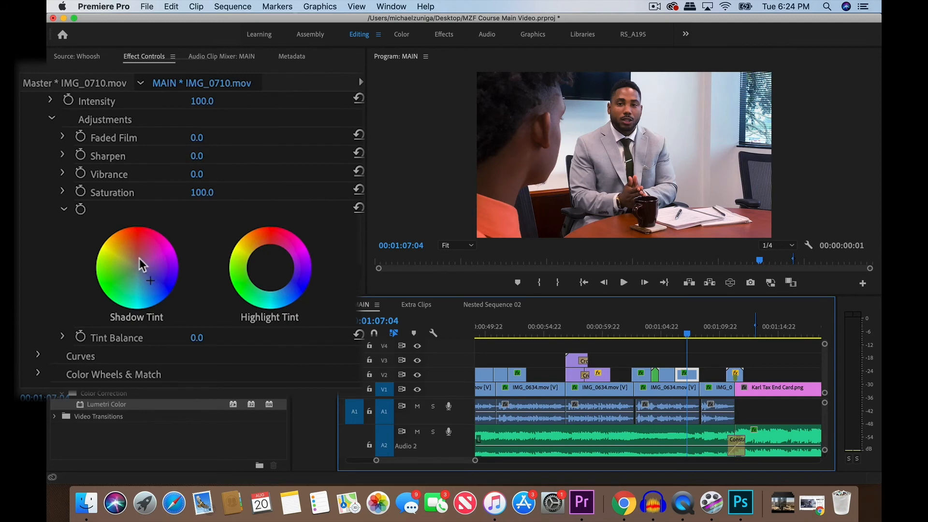
scroll(139, 258, "up", 3)
scroll(141, 264, "up", 2)
scroll(141, 265, "down", 3)
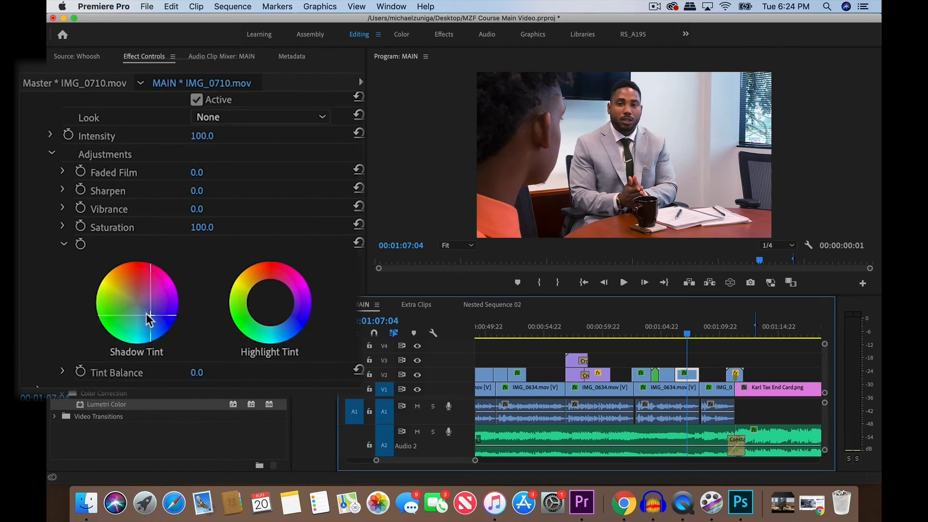
left_click_drag(146, 313, 145, 308)
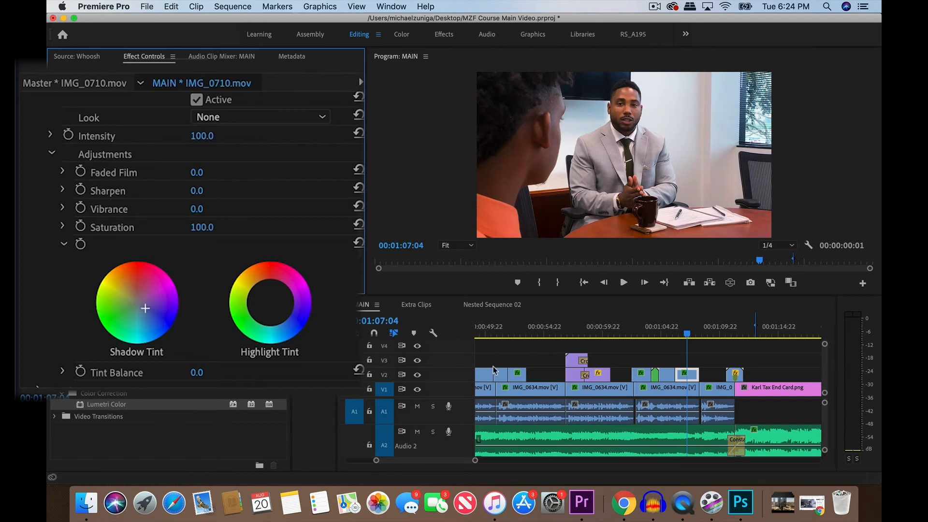
Play back the end of the MAIN sequence, from the corrected IMG_0710.mov clip through to the end card, to check the color
left_click(669, 333)
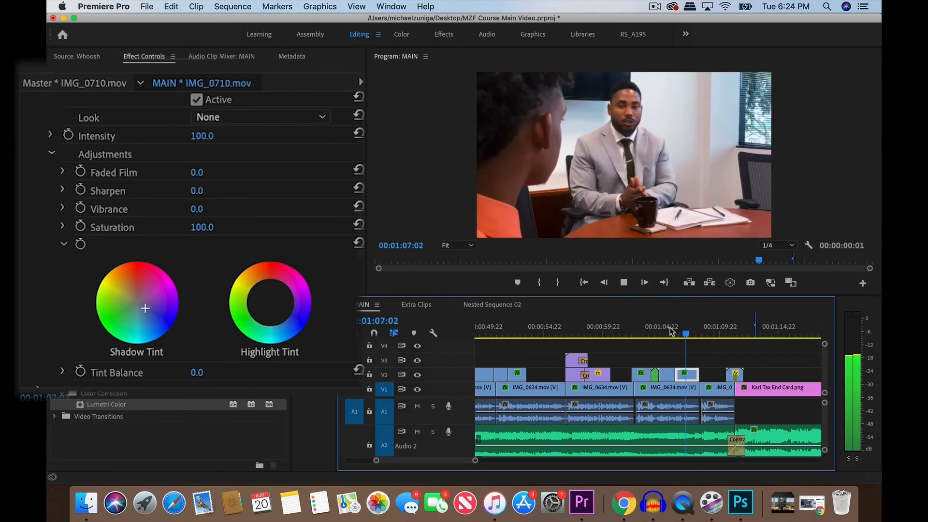
key("space")
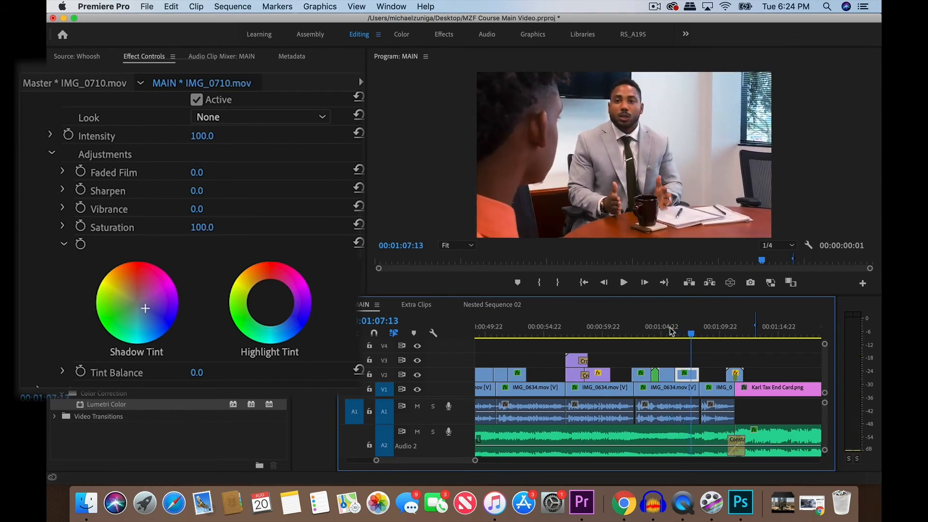
key("space")
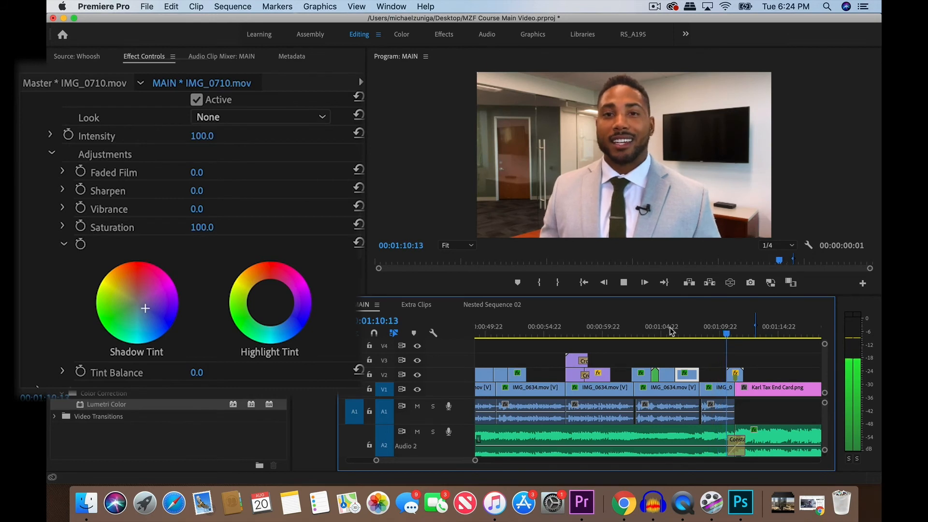
key("space")
key("space")
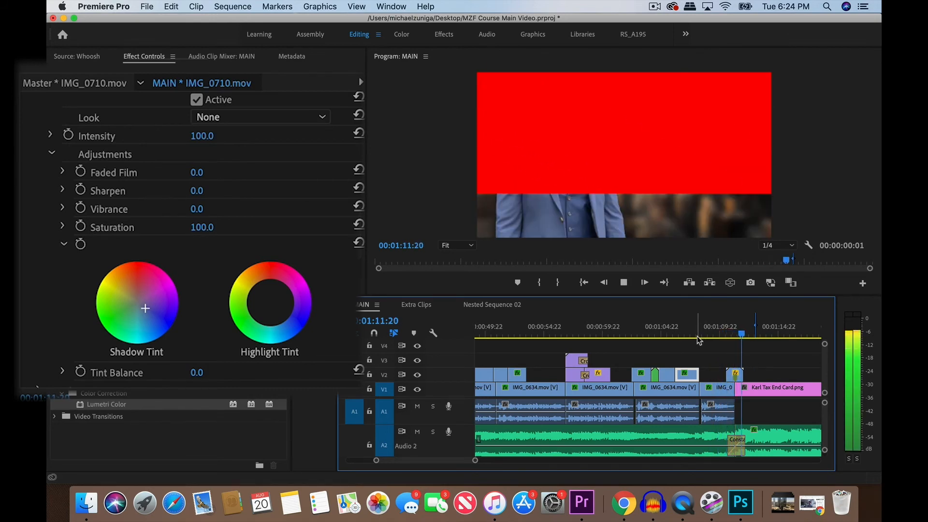
left_click(691, 334)
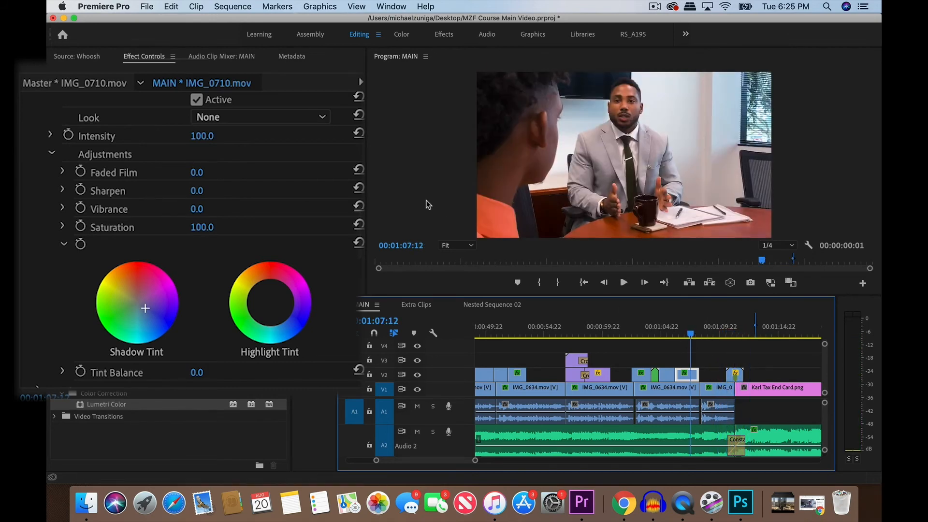
scroll(193, 218, "down", 3)
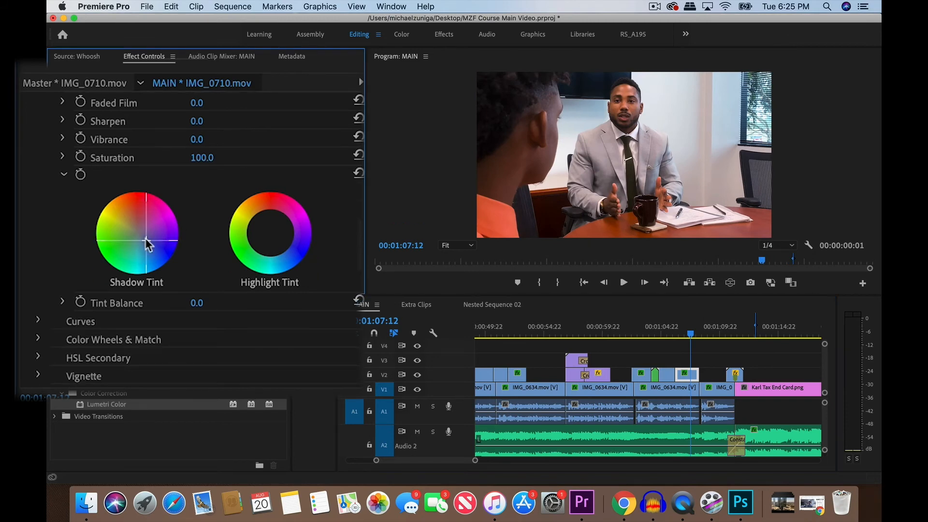
left_click(682, 332)
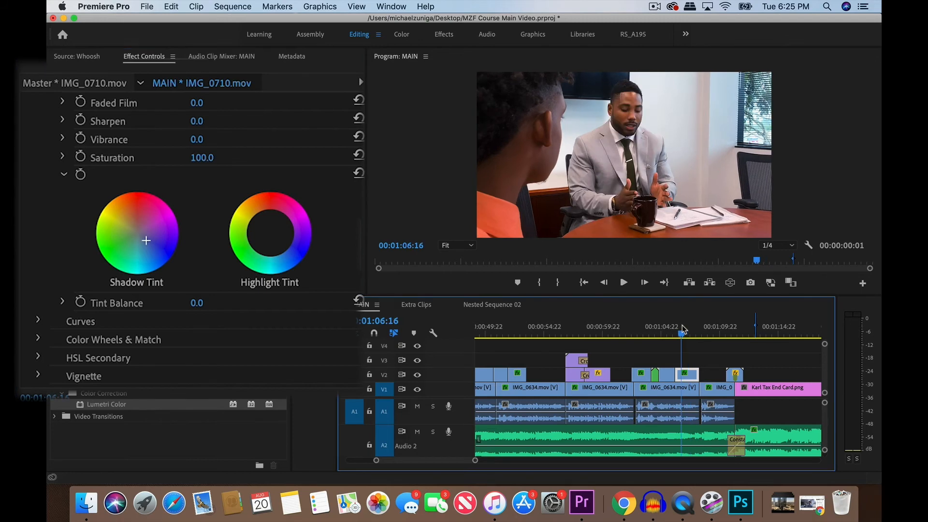
left_click_drag(682, 327, 690, 327)
left_click(714, 329)
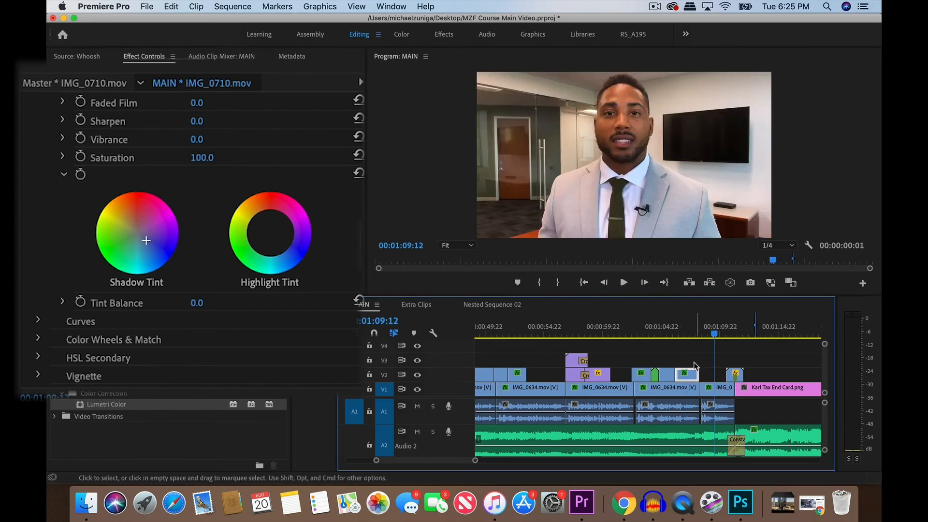
key("space")
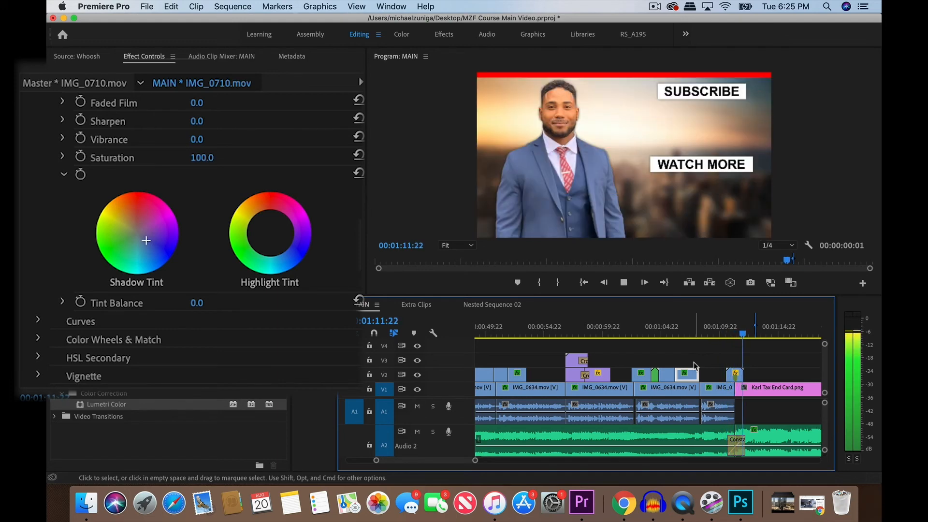
key("space")
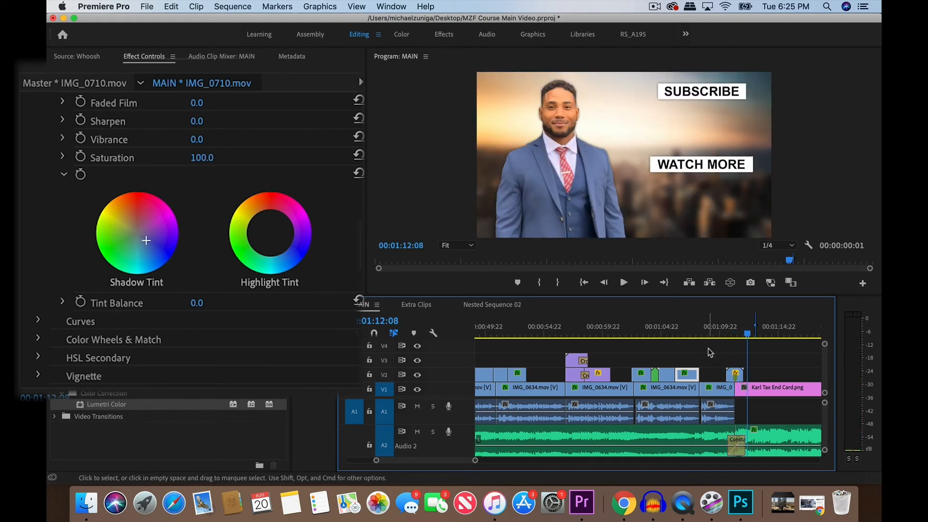
Open the Lumetri Color settings of the opening V1 clip IMG_0634.mov at 00:00:01:04 in the MAIN sequence
left_click(710, 353)
key("minus")
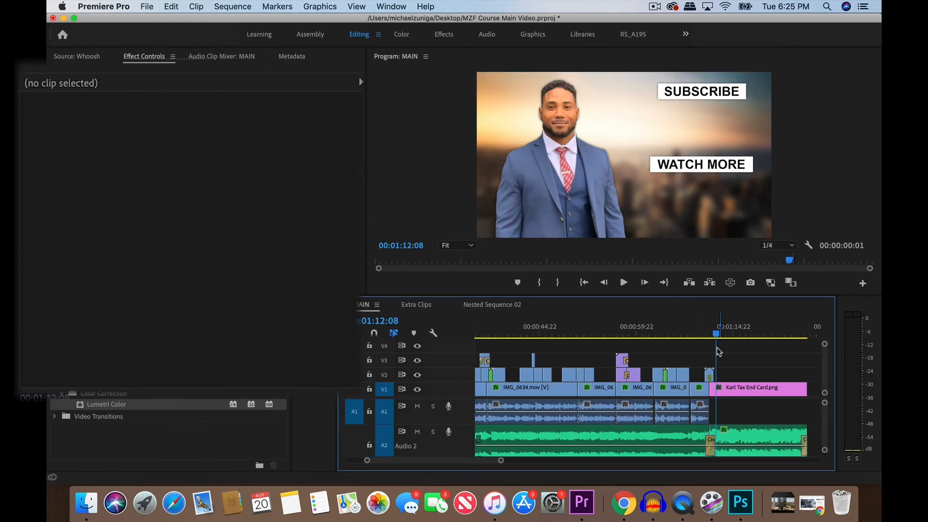
scroll(686, 342, "left", 5)
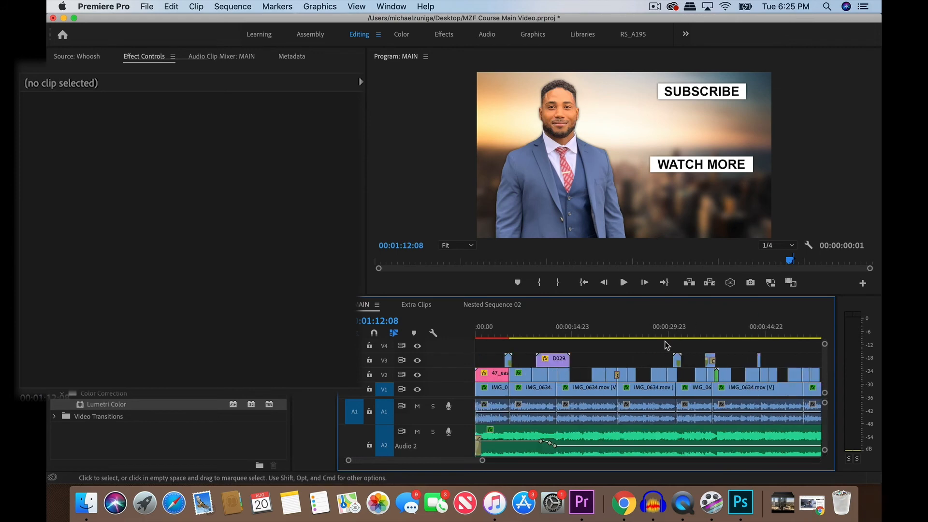
left_click(485, 329)
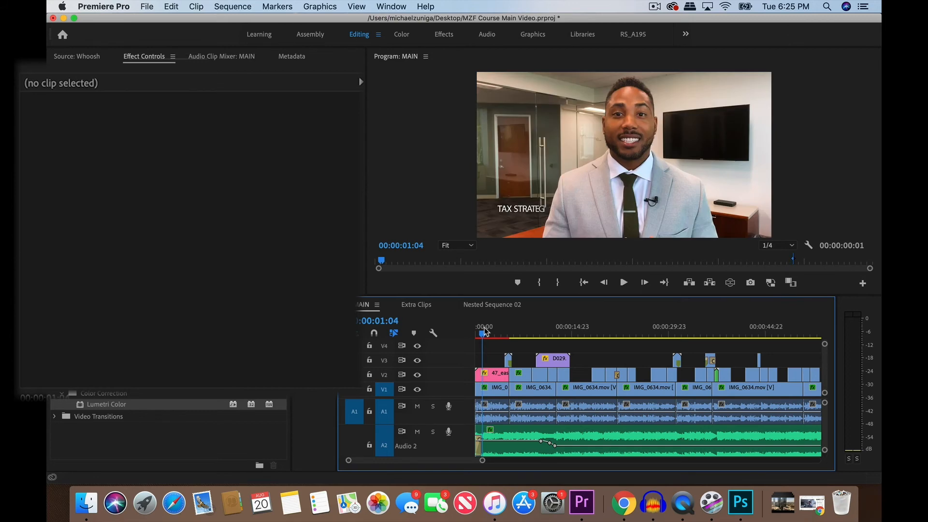
left_click(494, 388)
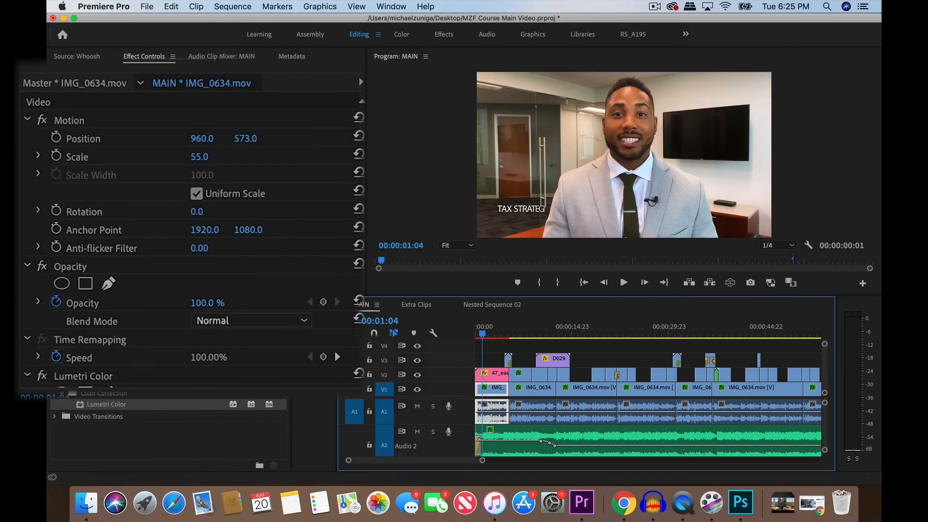
scroll(193, 242, "down", 5)
scroll(201, 213, "down", 10)
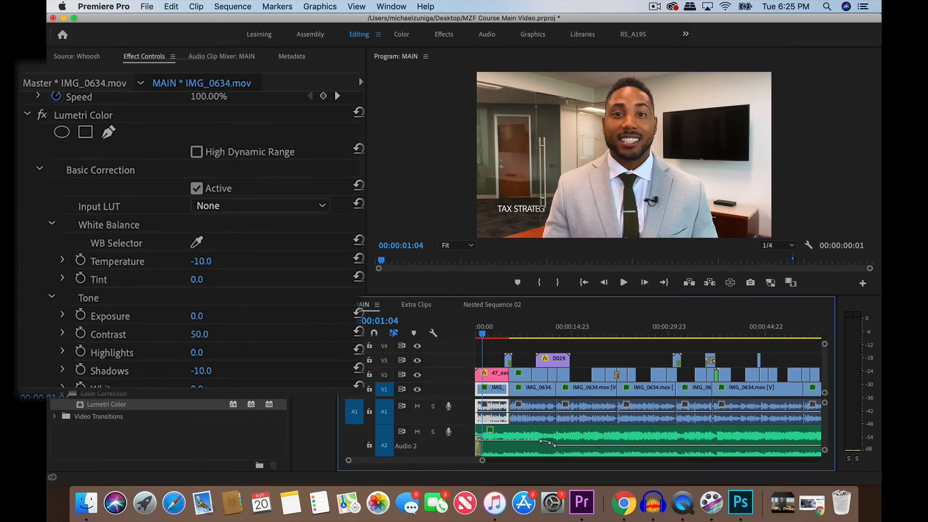
Try a Lumetri Tint value of 5 on the opening IMG_0634.mov clip
left_click(201, 213)
type("5")
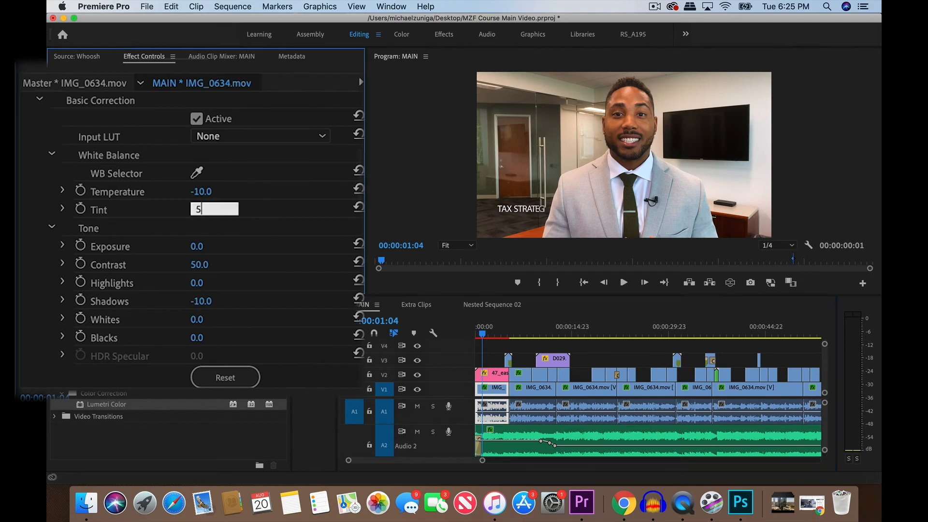
key("Return")
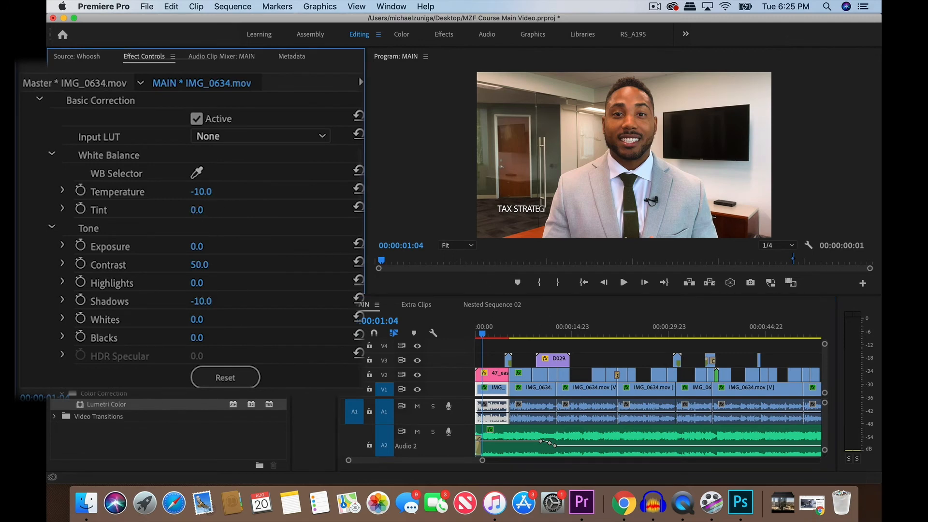
Shift the opening IMG_0634.mov clip's Lumetri Shadow Tint slightly from the neutral centre toward blue
scroll(222, 242, "down", 10)
scroll(44, 203, "up", 4)
left_click(39, 218)
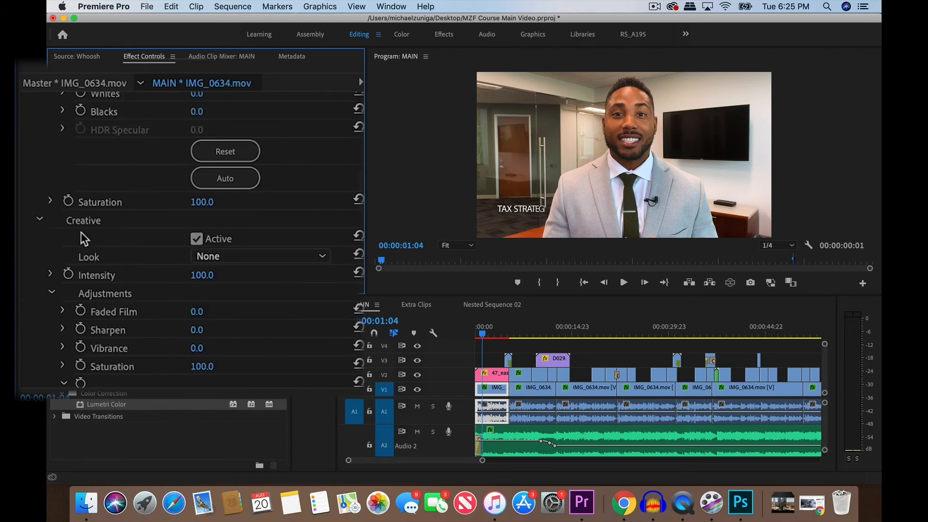
scroll(125, 267, "down", 6)
scroll(125, 267, "down", 3)
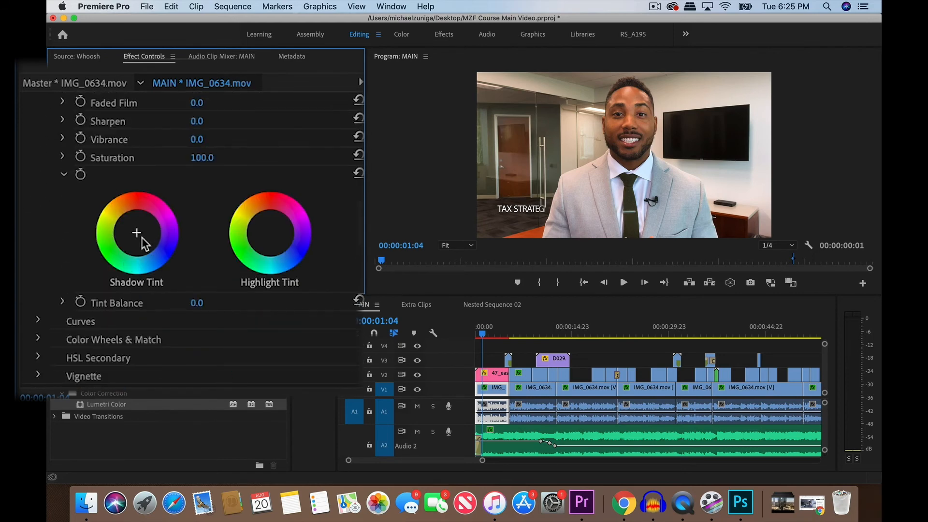
left_click(143, 238)
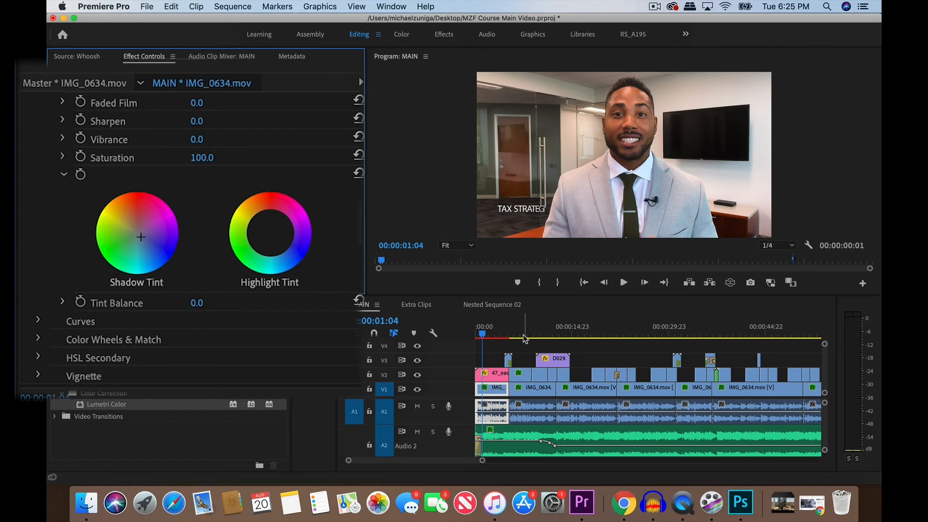
Remove only the Lumetri Color effect from the V1 clip IMG_0634.mov at 00:00:16:10, keeping its motion, opacity, time remapping and audio attributes
left_click(581, 333)
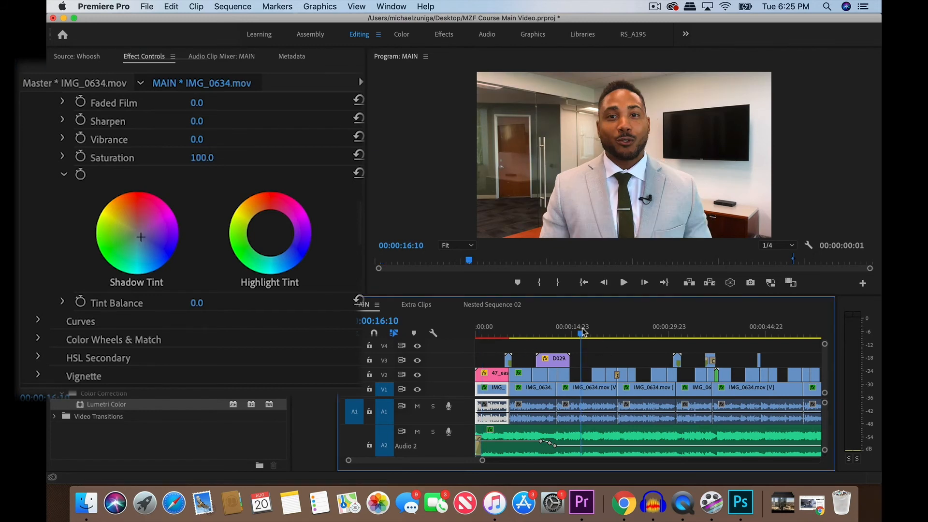
left_click(585, 394)
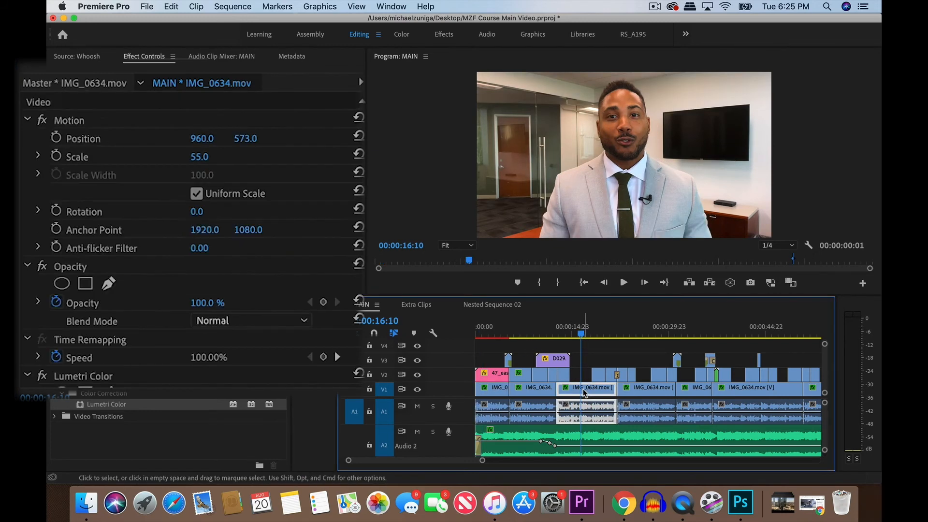
right_click(585, 393)
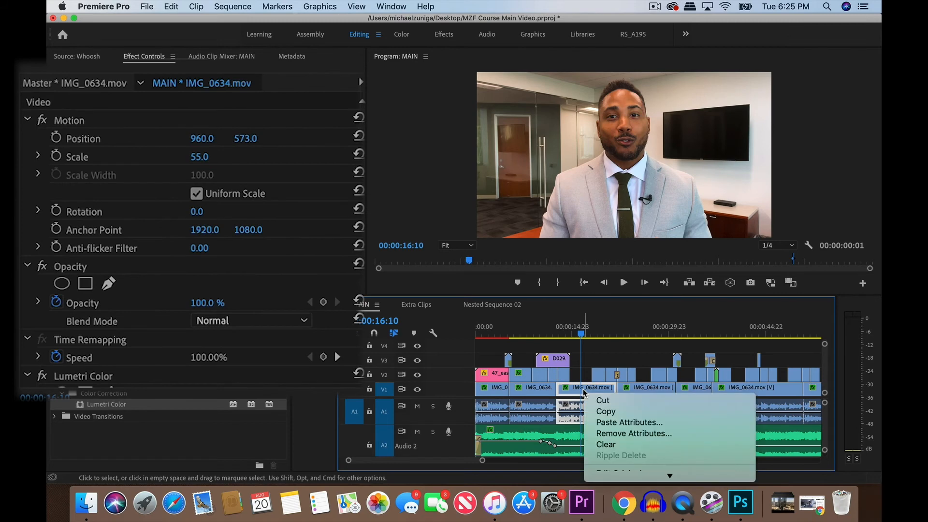
left_click(639, 434)
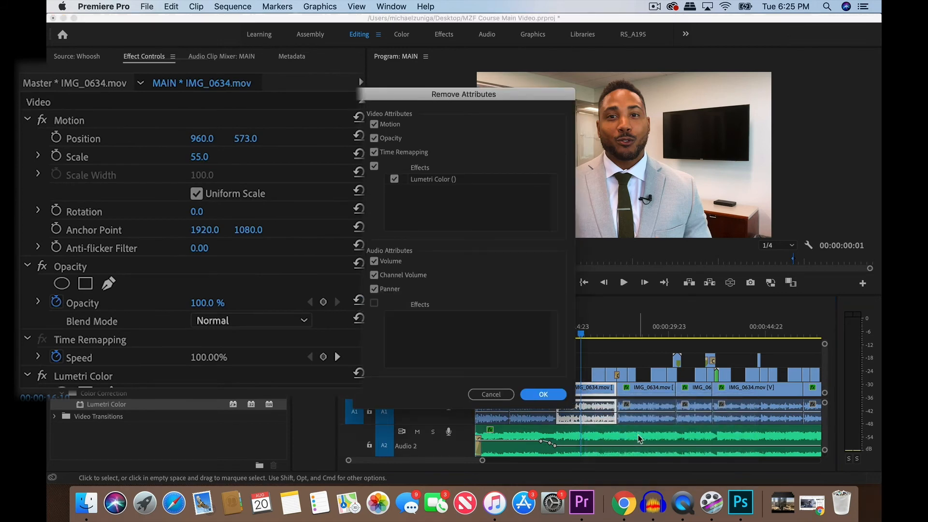
left_click(392, 125)
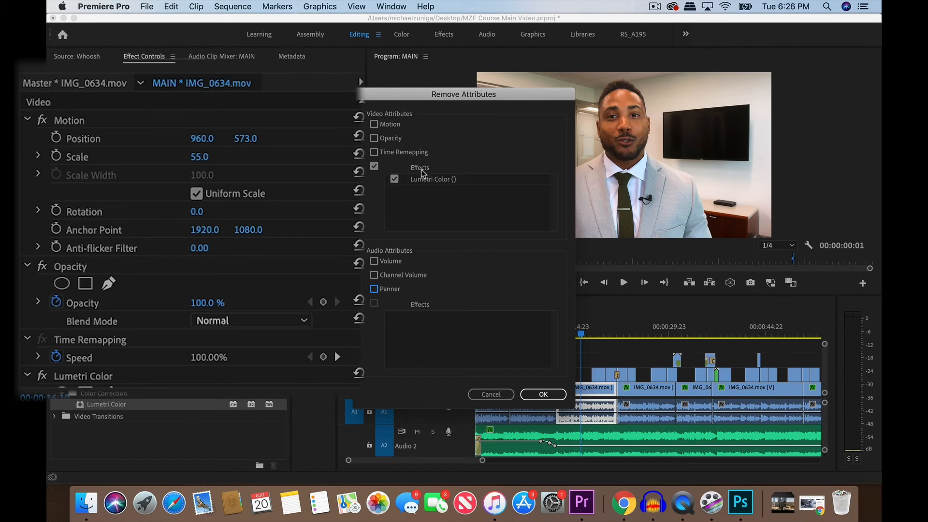
left_click(542, 394)
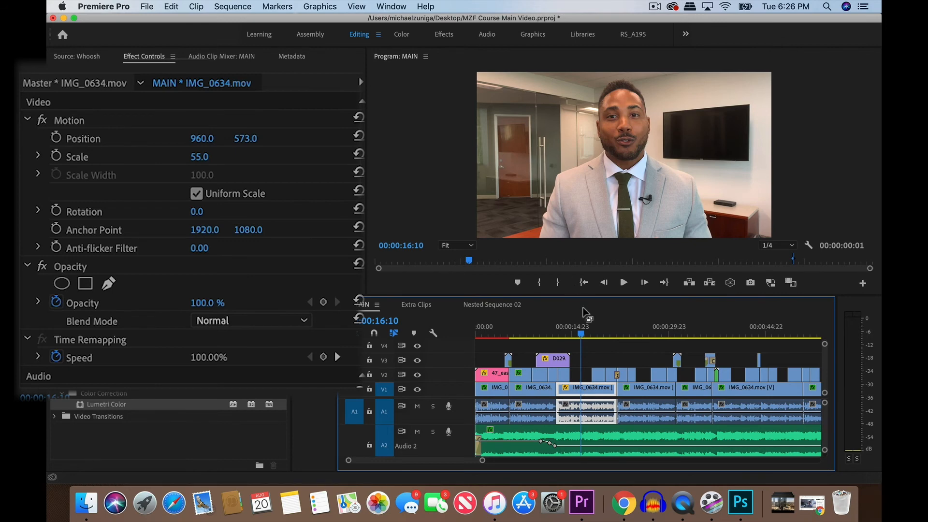
Copy the opening V1 clip and paste only its Lumetri Color effect onto the V1 clip at 00:00:17:04
left_click(494, 334)
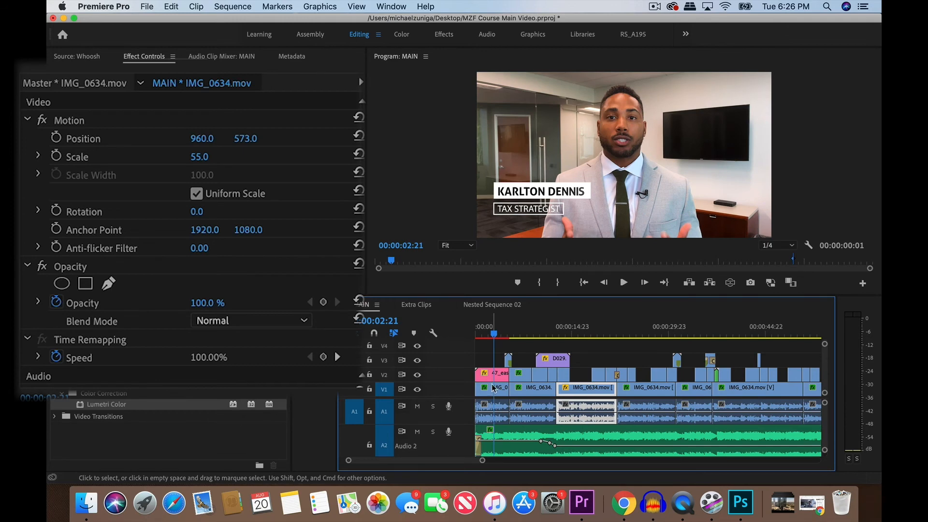
left_click(495, 389)
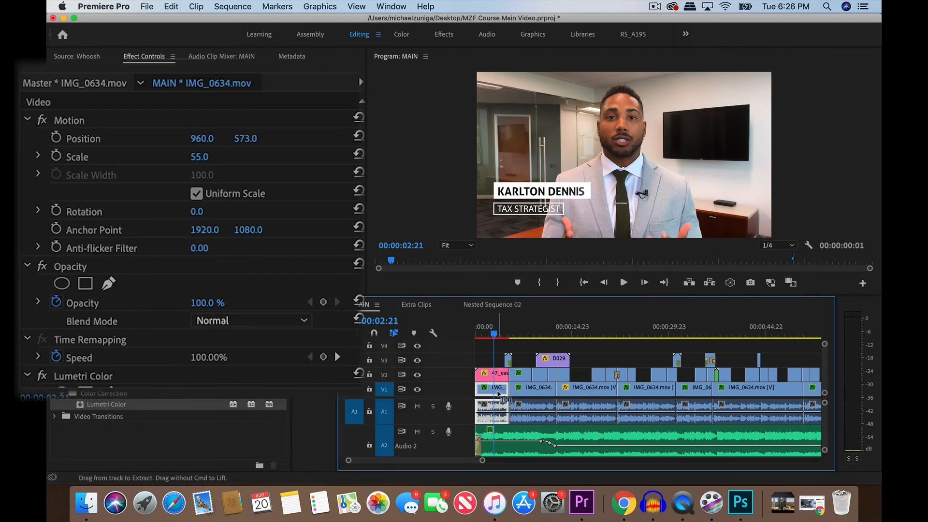
left_click(587, 331)
left_click(585, 389)
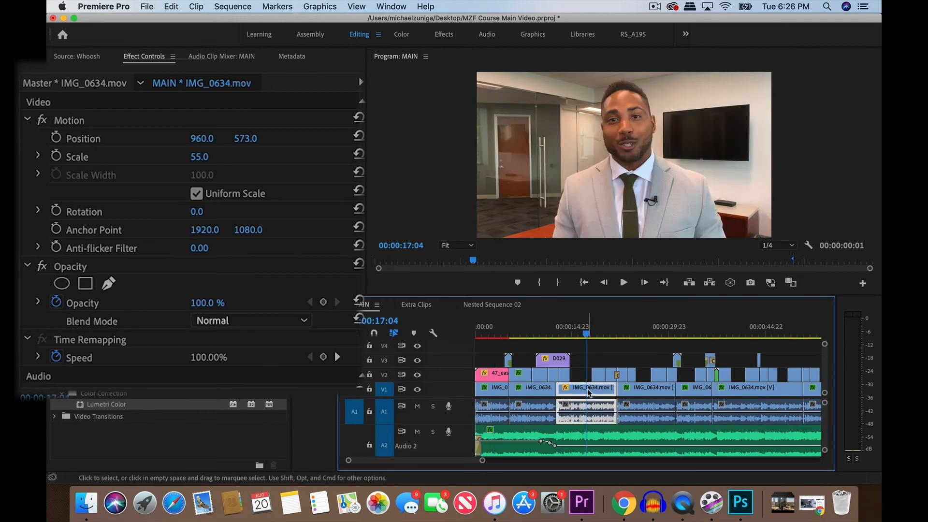
right_click(589, 391)
left_click(605, 423)
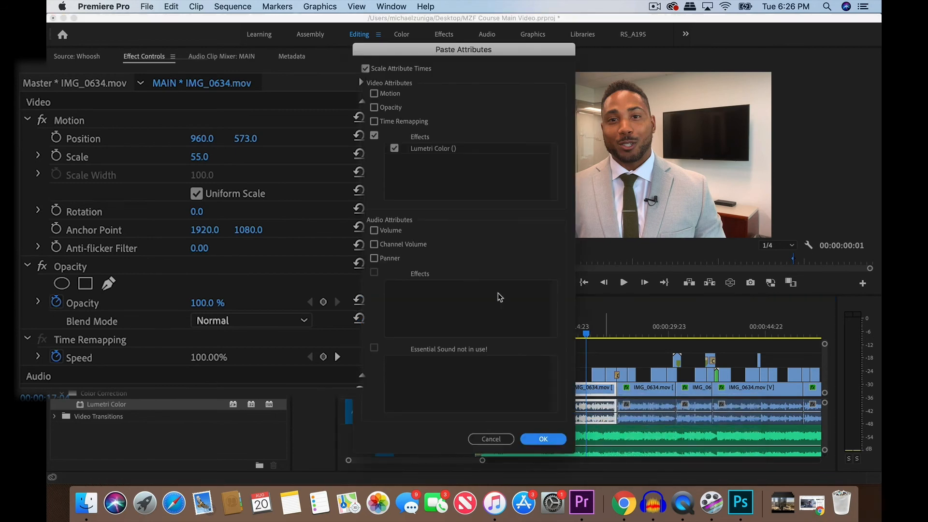
left_click(533, 438)
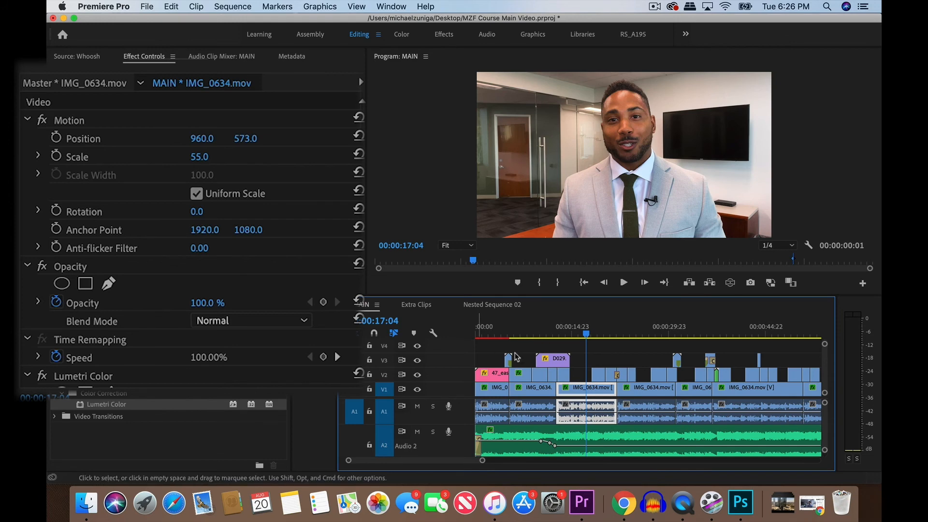
Remove only the Lumetri Color effect from all V1 talking-head clips except the opening clip and the one at 00:00:17:04
scroll(552, 439, "down", 5)
scroll(553, 435, "up", 3)
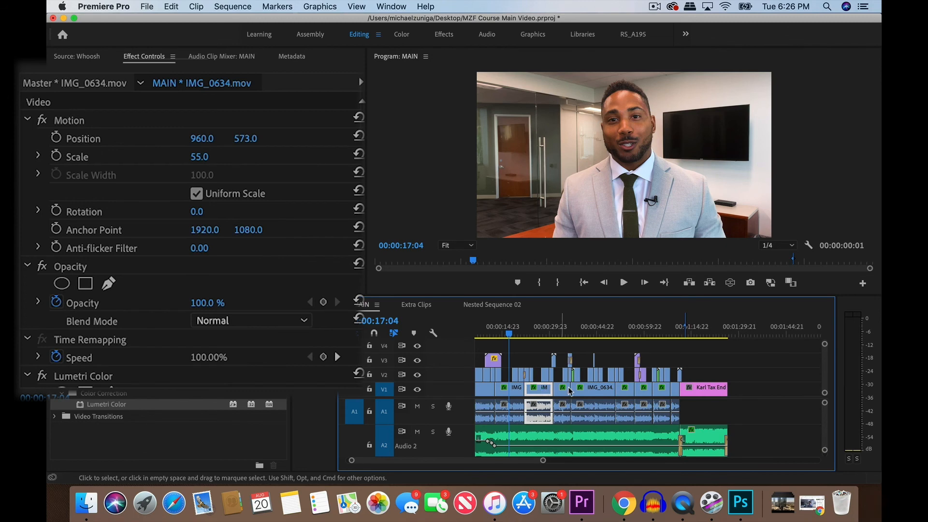
left_click(563, 389, "shift")
left_click(583, 389, "shift")
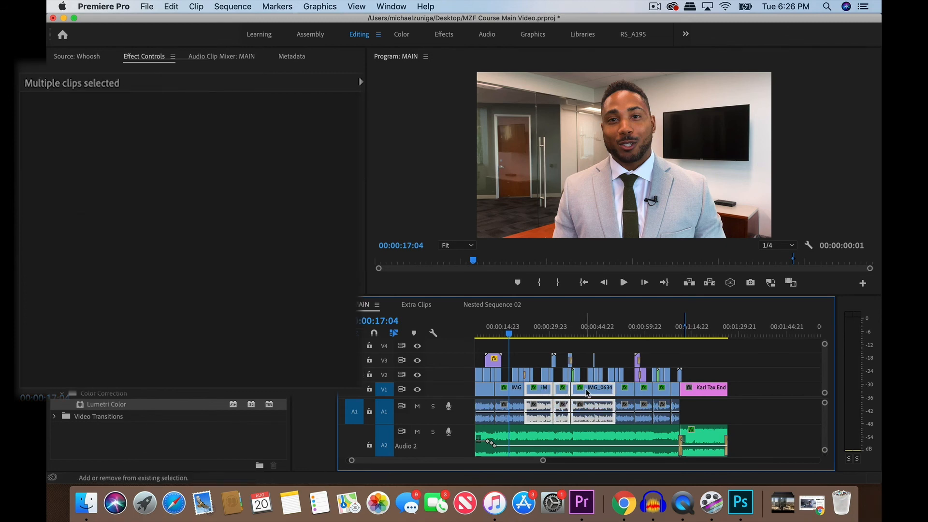
left_click(625, 389, "shift")
left_click(644, 390, "shift")
left_click(662, 390, "shift")
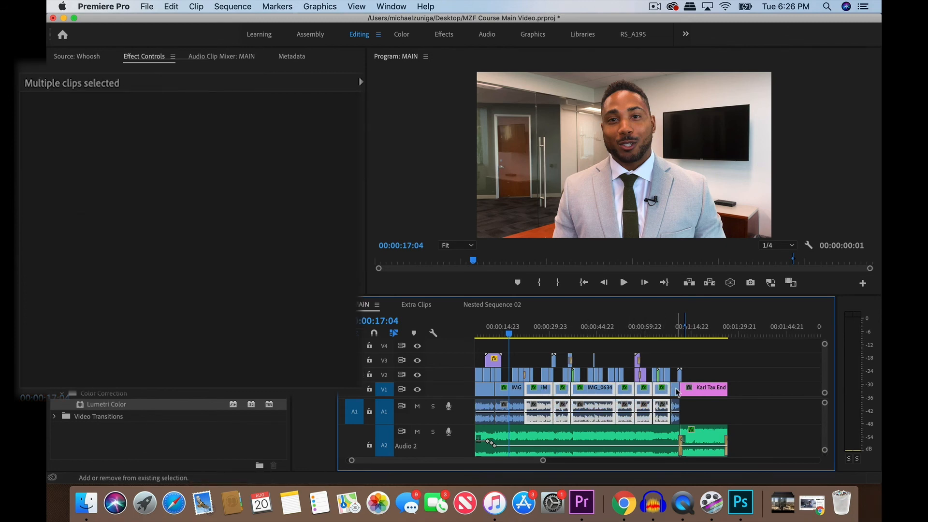
left_click(677, 390, "shift")
left_click(503, 394, "shift")
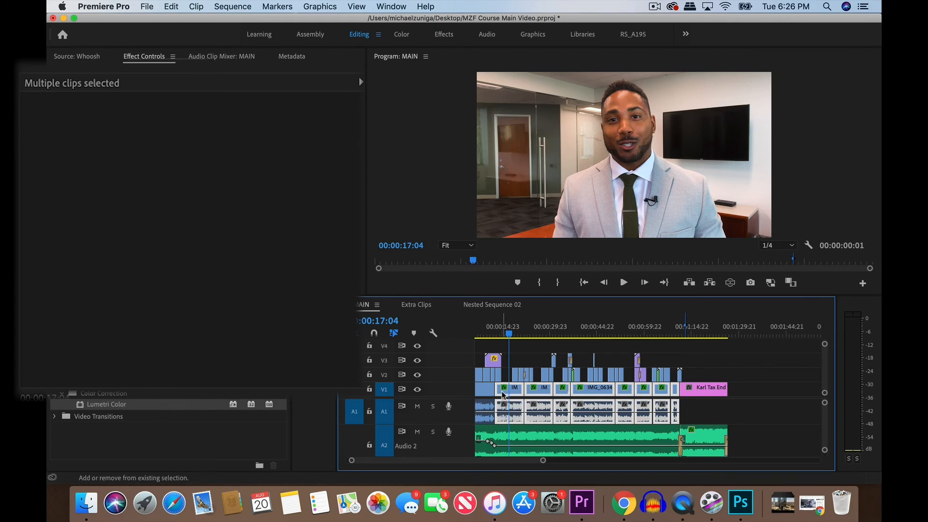
left_click(505, 395, "shift")
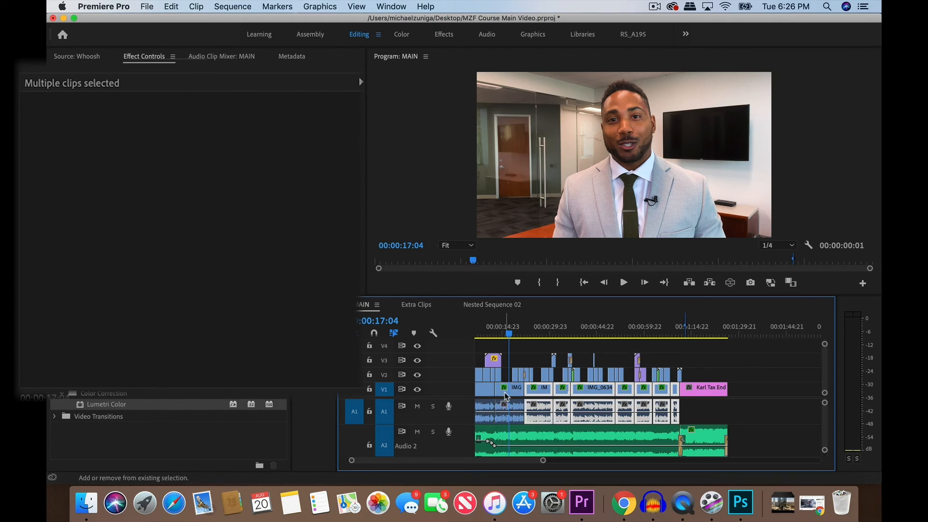
scroll(505, 395, "left", 2)
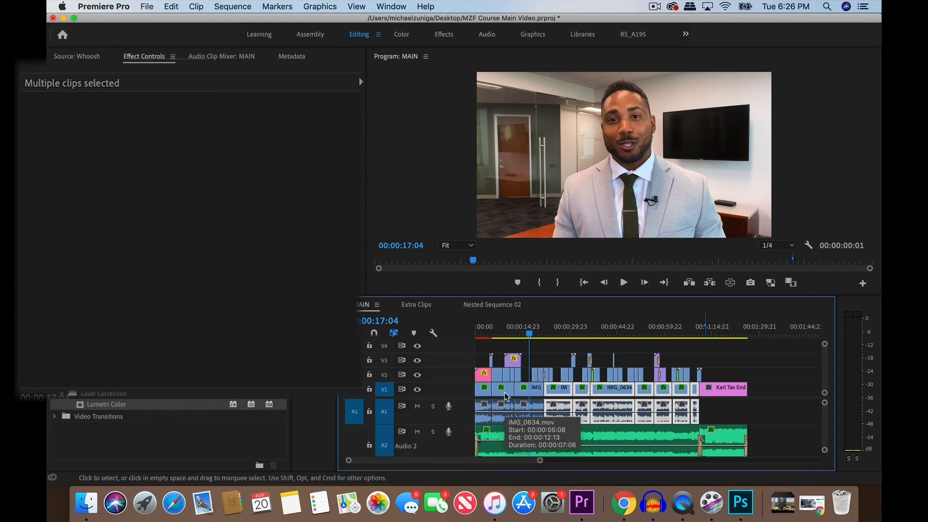
right_click(562, 395)
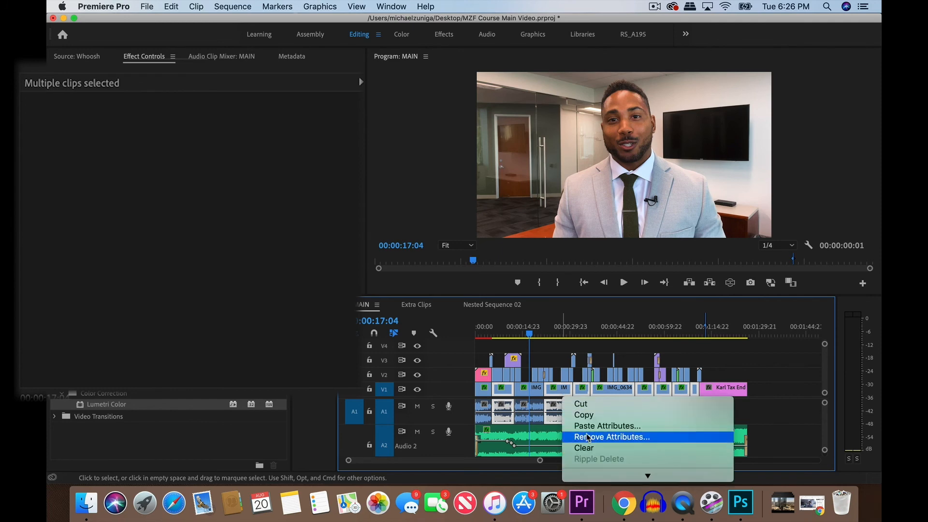
left_click(604, 437)
left_click(391, 125)
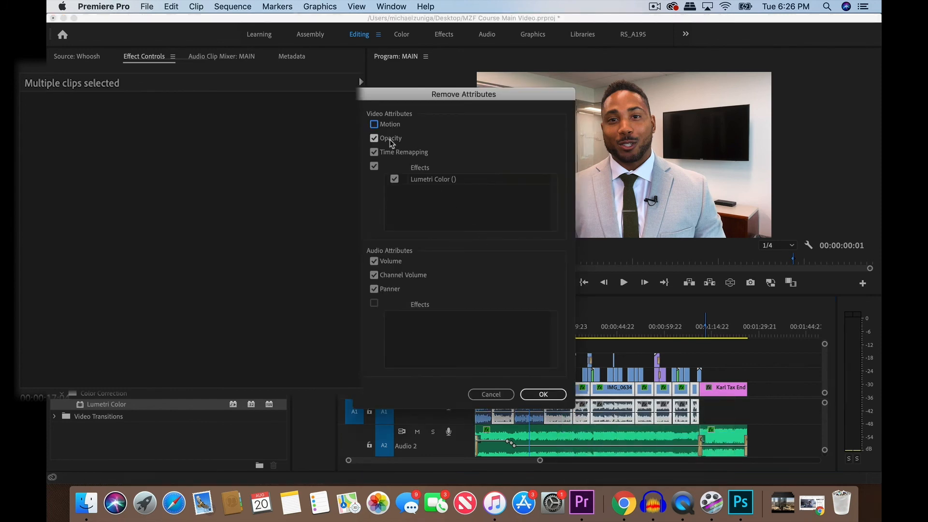
left_click(391, 152)
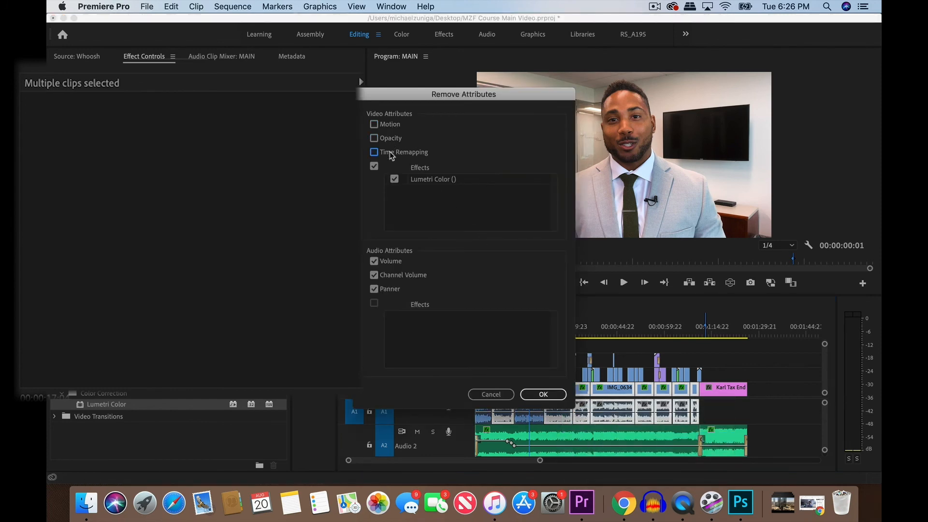
left_click(387, 262)
left_click(387, 275)
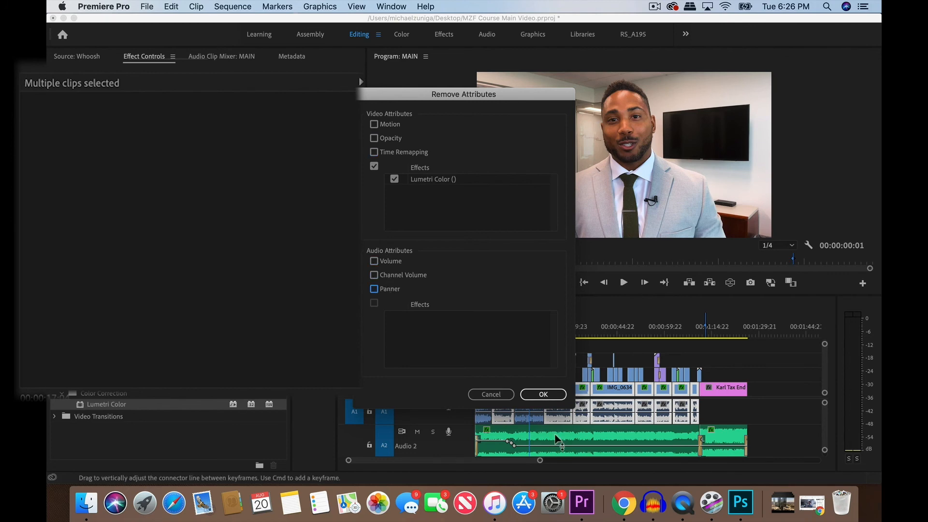
left_click(543, 394)
Remove the selected V1 clips' old Lumetri Color and paste the 00:00:17:04 clip's Lumetri Color onto these remaining V1 talking-head clips, then check the picture
left_click(534, 394)
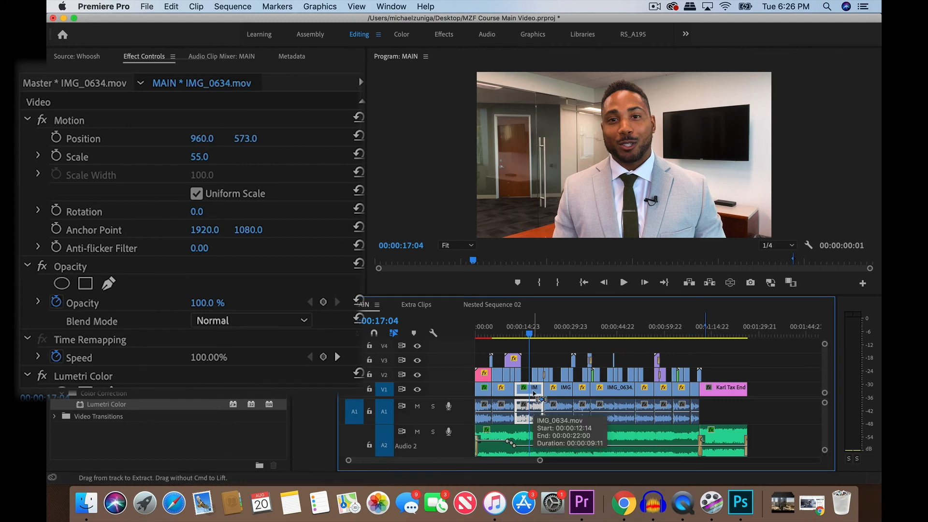
left_click(504, 391)
left_click(562, 391, "shift")
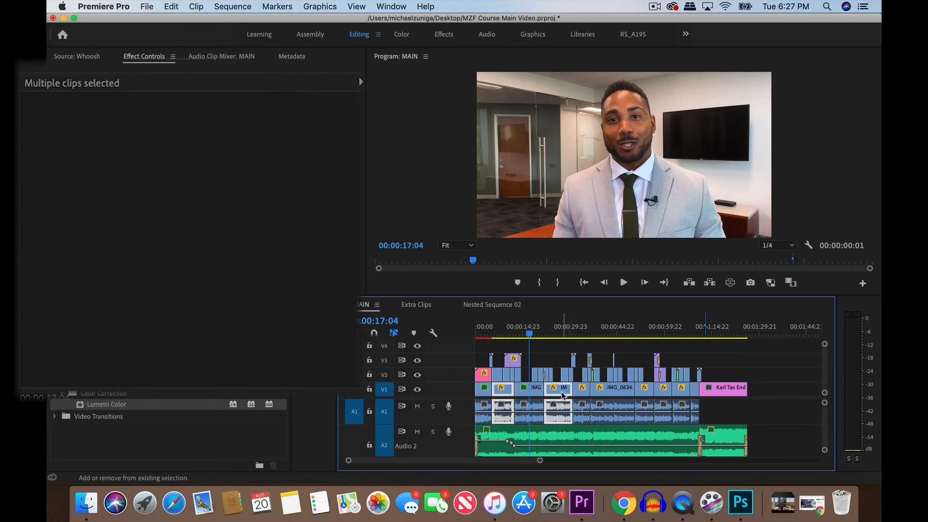
left_click(585, 391, "shift")
left_click(608, 396, "shift")
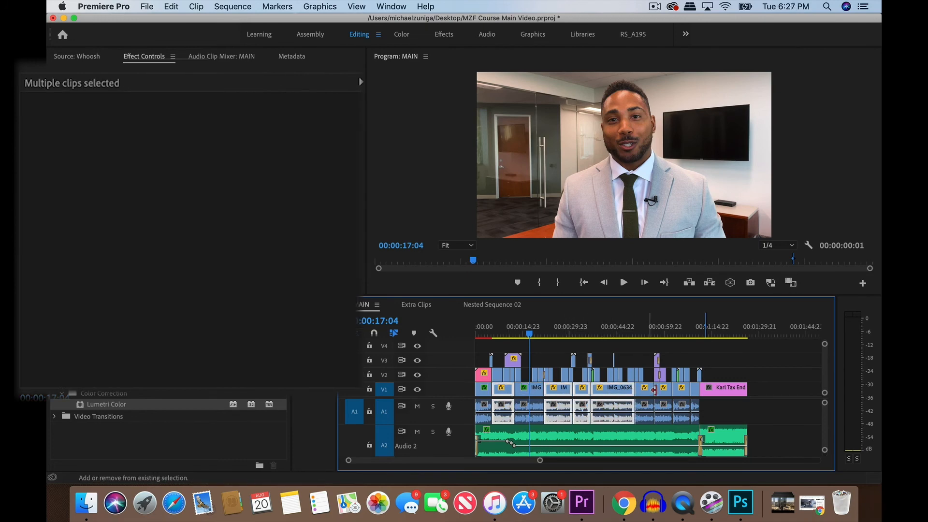
left_click(646, 394, "shift")
left_click(664, 394, "shift")
left_click(682, 396, "shift")
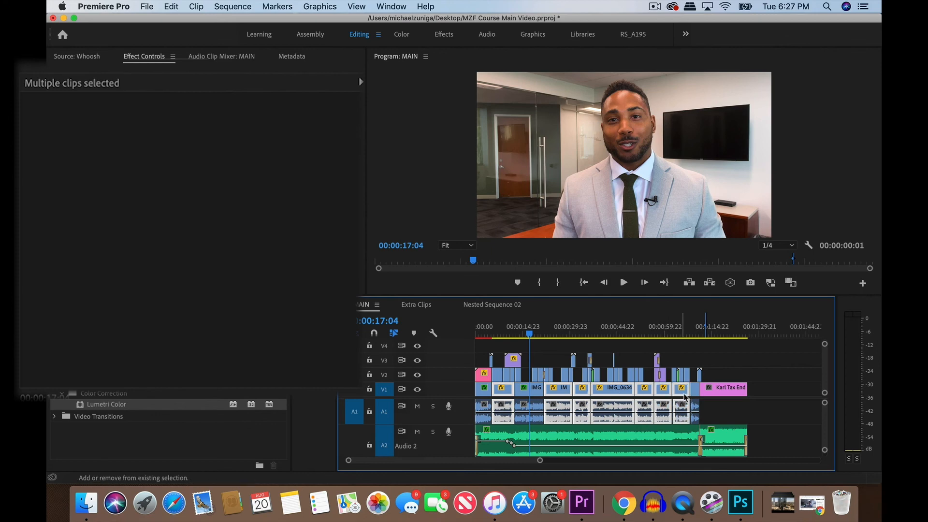
left_click(695, 390, "shift")
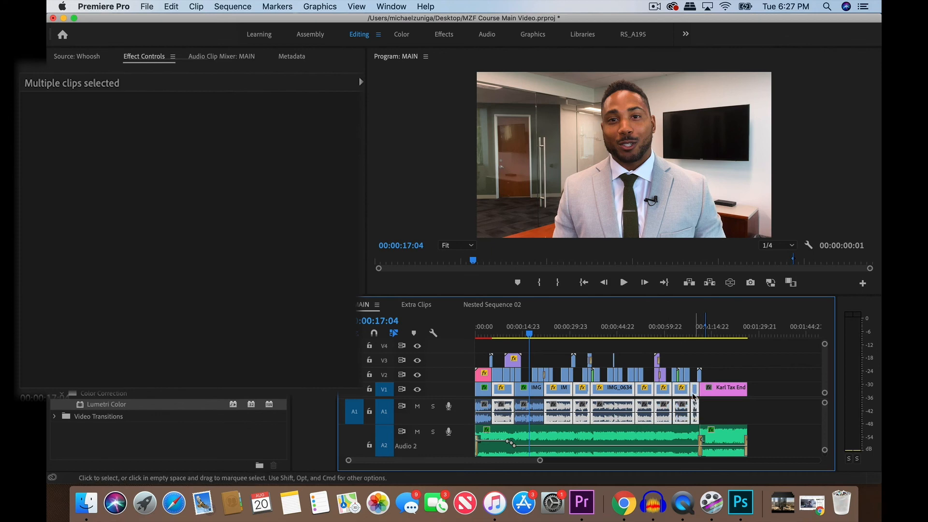
right_click(567, 396)
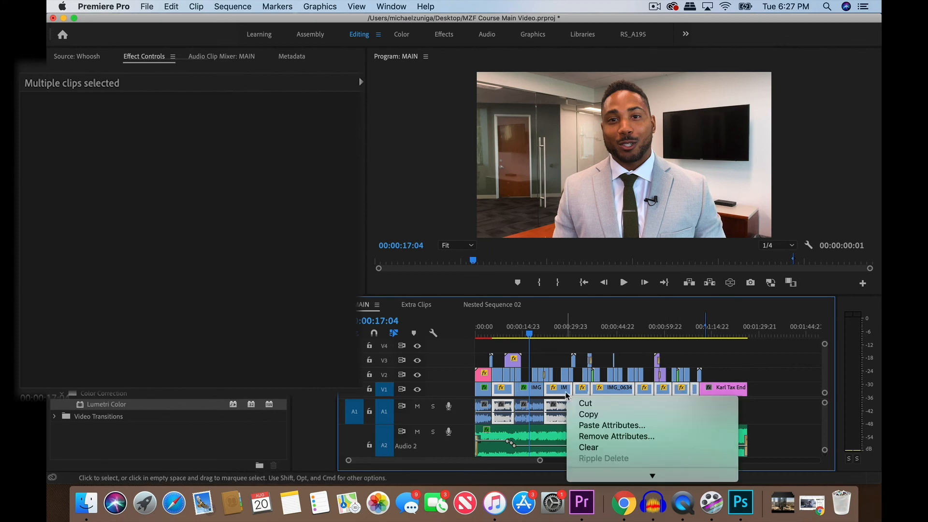
left_click(599, 426)
left_click(544, 439)
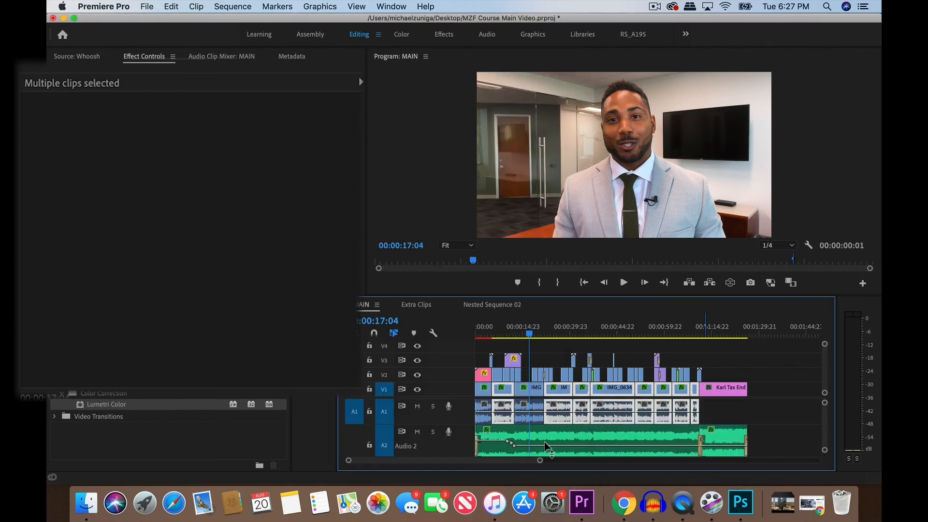
left_click(579, 332)
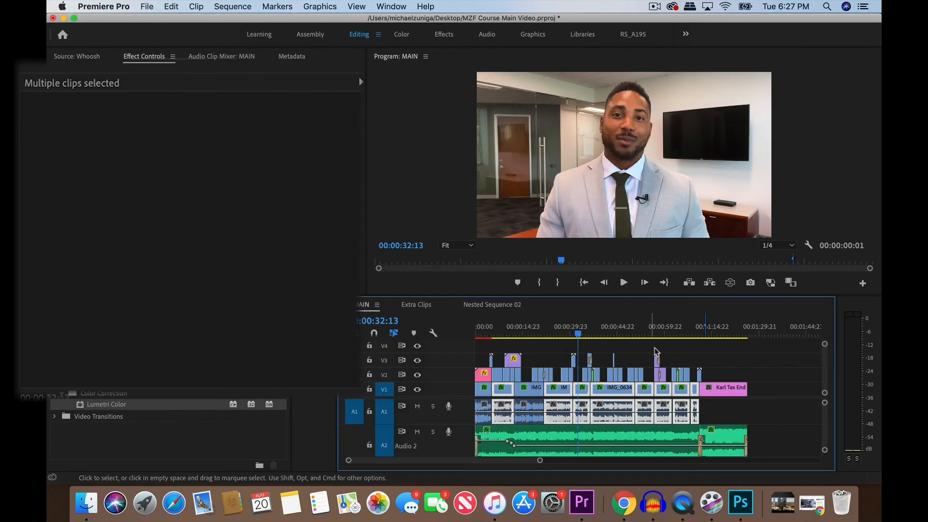
left_click(650, 332)
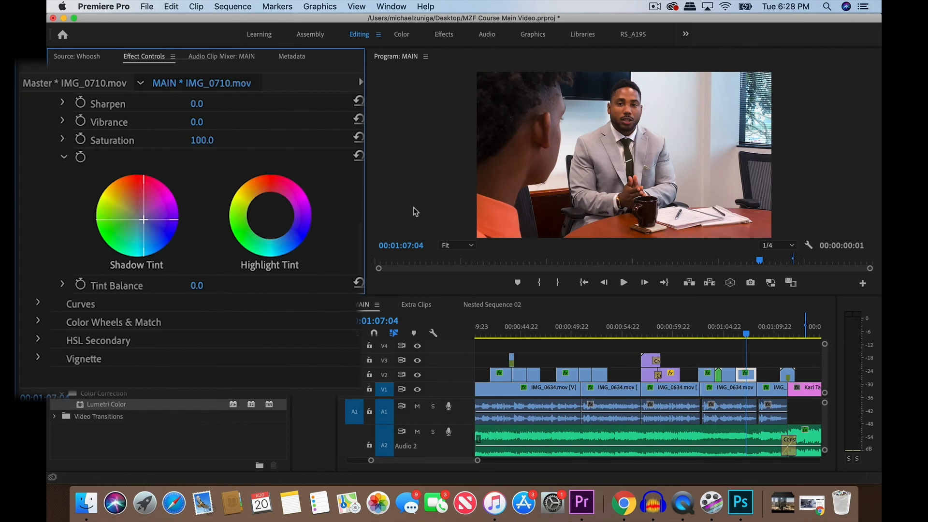
Copy the V2 clip IMG_0710.mov at 00:01:07:04 and paste only its Lumetri Color onto the V2 conference-table clip at 00:01:00:00
scroll(194, 218, "up", 5)
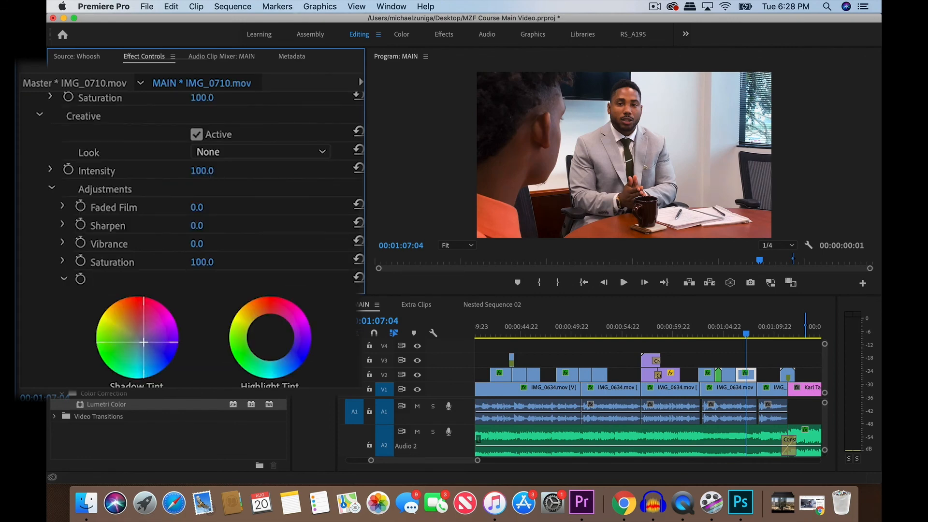
left_click(676, 333)
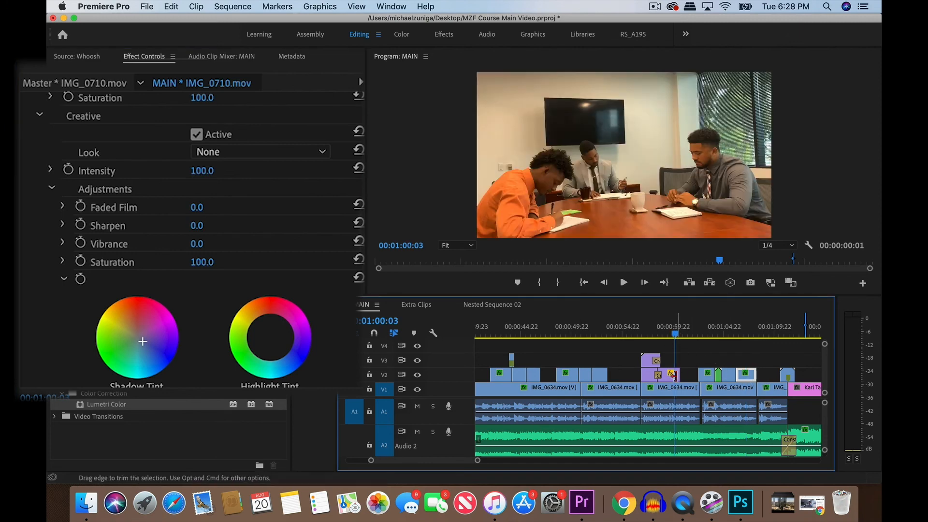
left_click(746, 381)
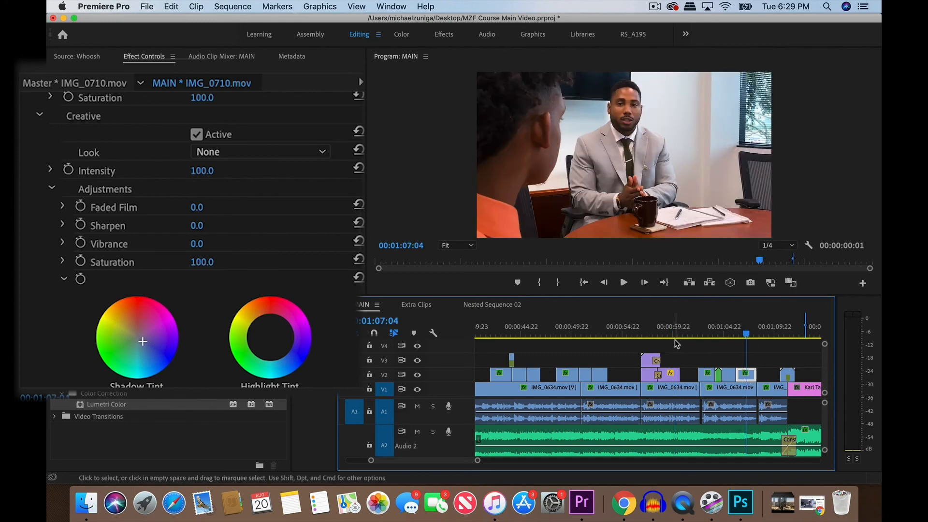
left_click(672, 379)
right_click(672, 380)
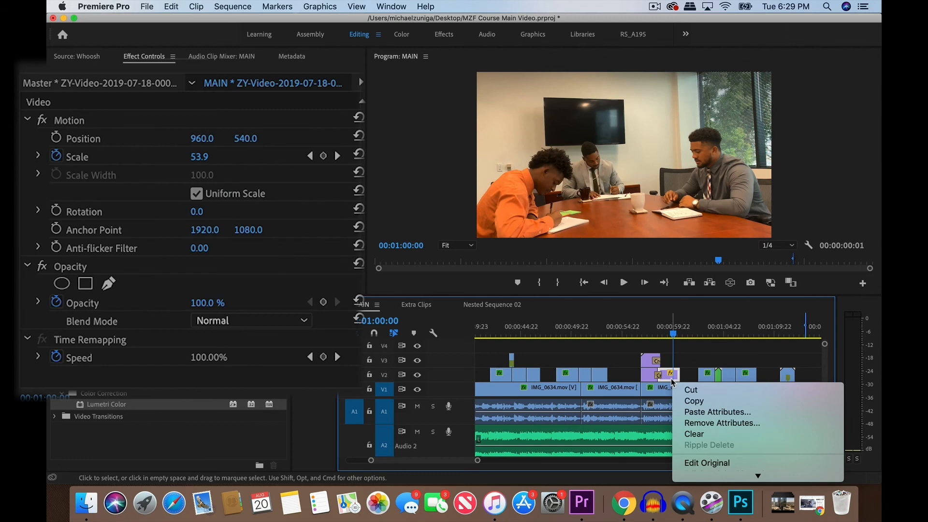
left_click(691, 411)
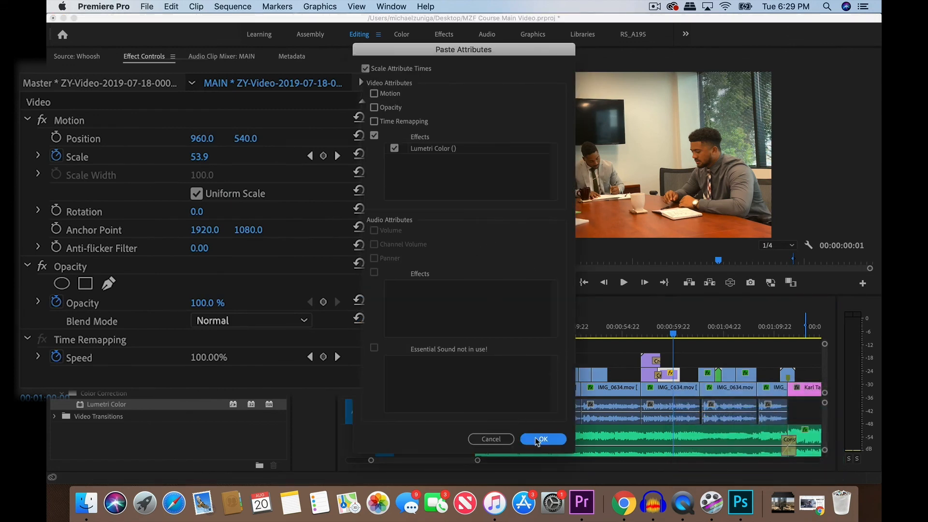
left_click(537, 439)
Shift the V2 conference-table clip's Lumetri Shadow Tint toward blue and set its Temperature to -20
scroll(152, 315, "down", 15)
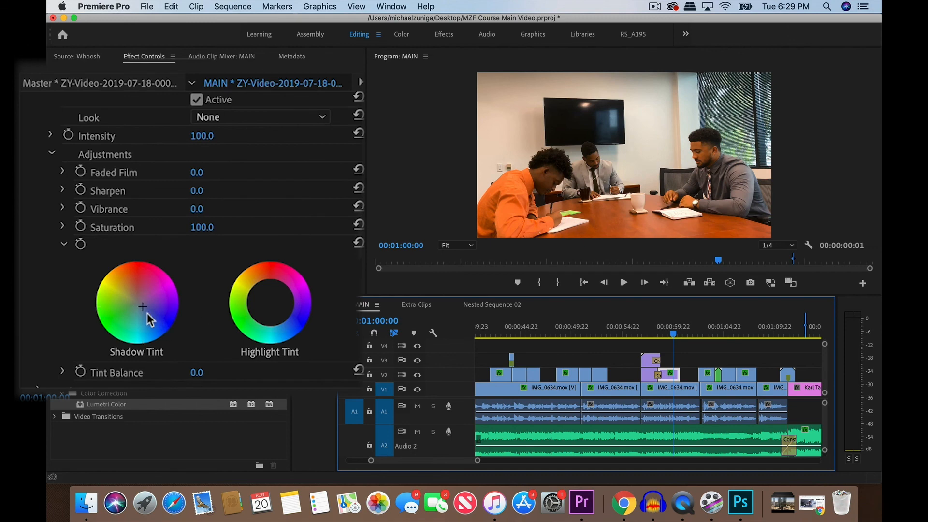
left_click(150, 314)
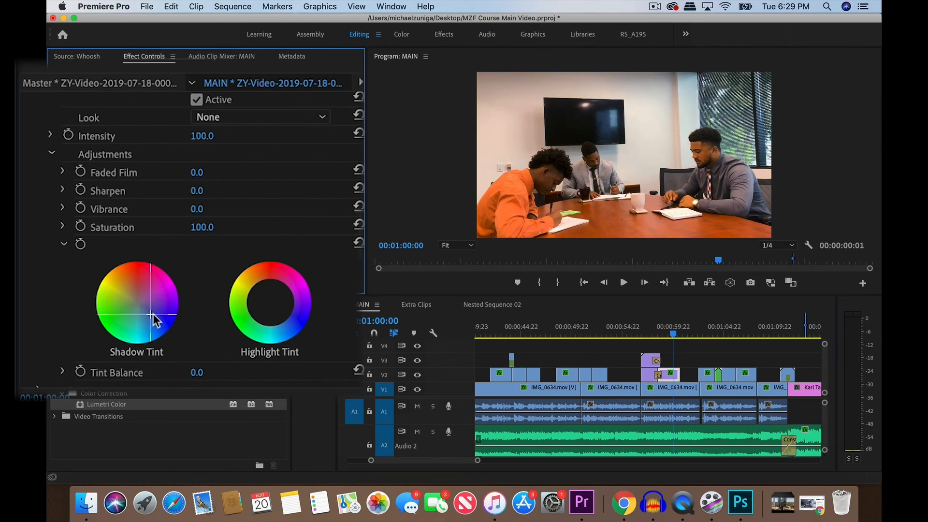
left_click_drag(151, 315, 145, 315)
scroll(203, 255, "up", 10)
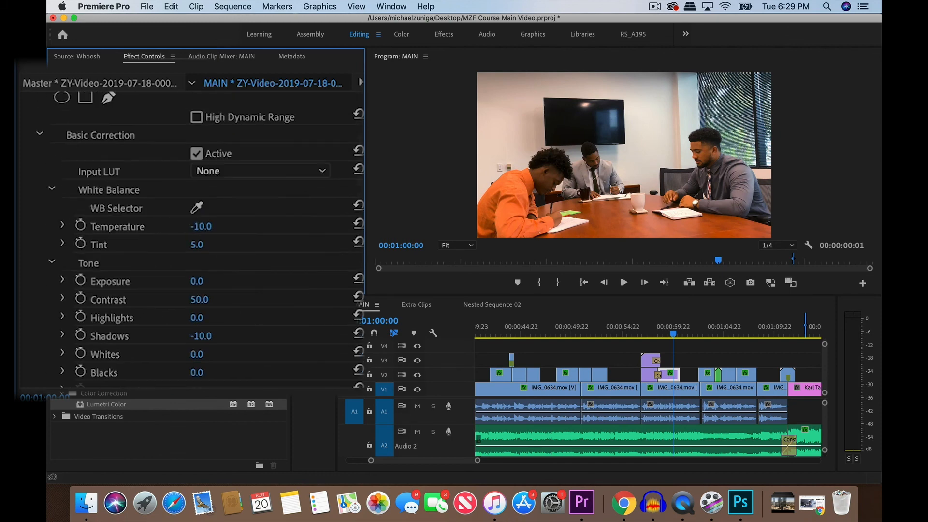
left_click(201, 244)
type("-20")
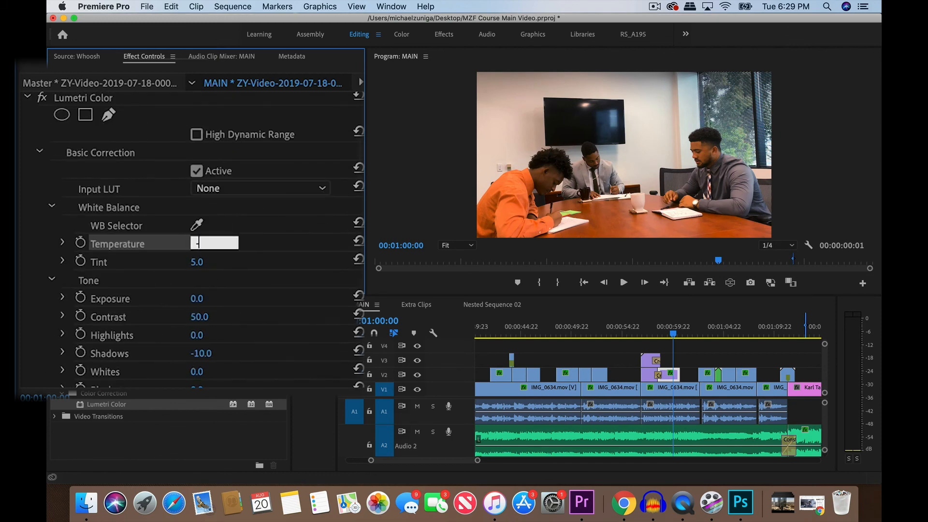
key("Return")
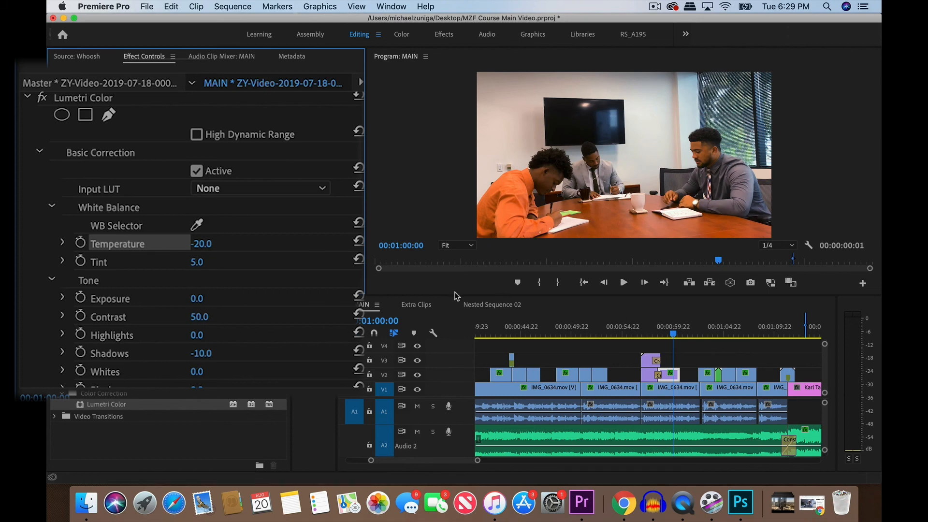
Hide track V3 to see the skyline shot at 00:00:57:09 without its overlay, and copy the V2 car clip at 00:00:07:05
left_click(648, 327)
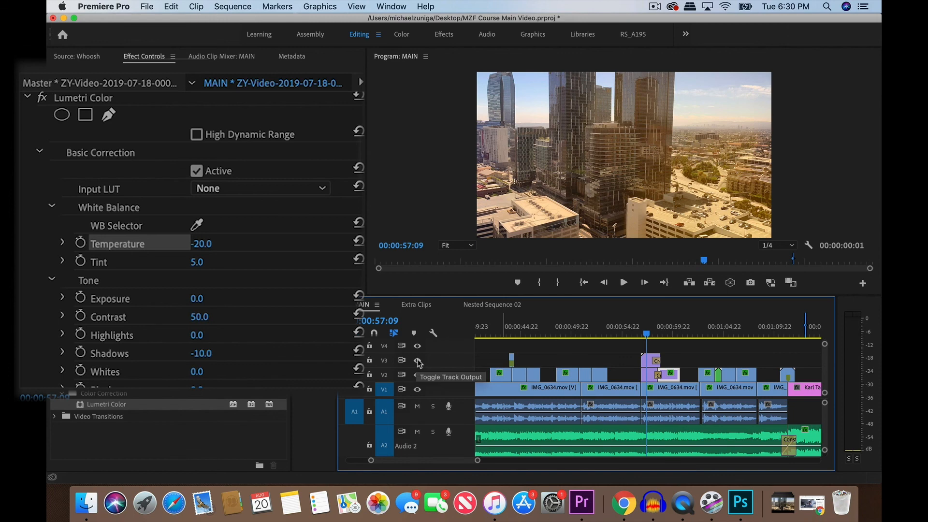
left_click(418, 361)
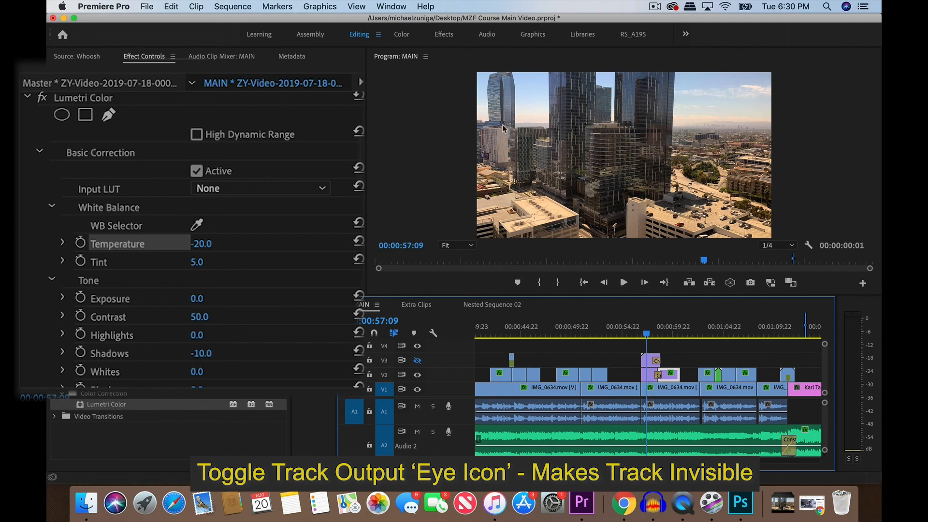
scroll(552, 339, "left", 10)
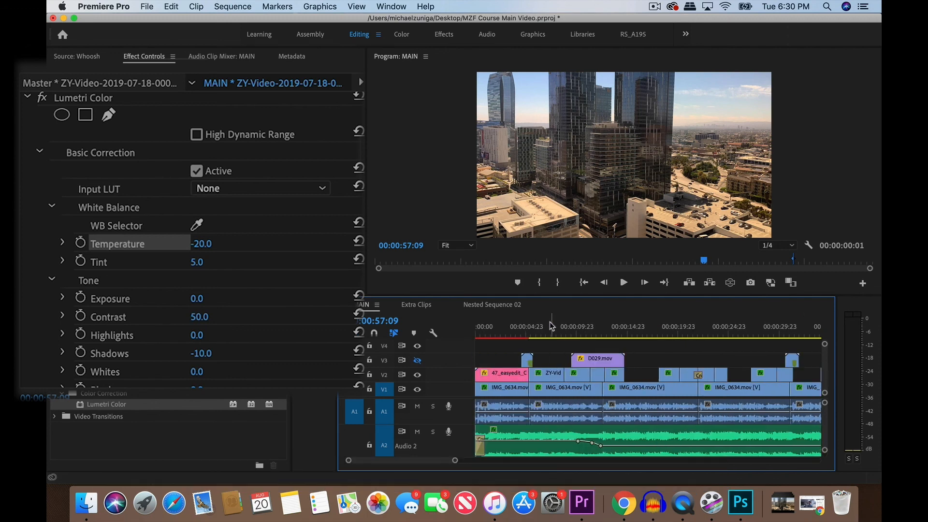
left_click(549, 327)
left_click(554, 375)
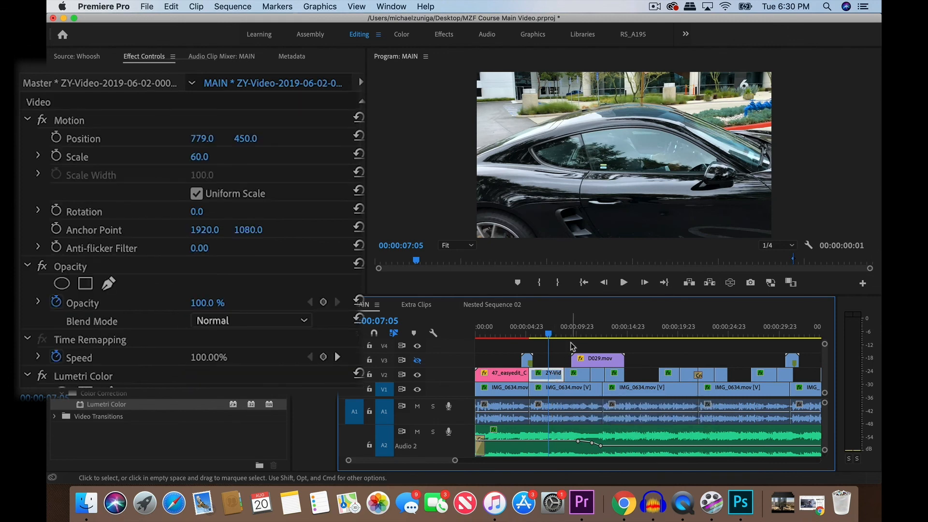
Paste the car clip's Lumetri Color onto the V2 skyline clip IMG_0779.MOV at 00:00:57:05
scroll(600, 358, "right", 15)
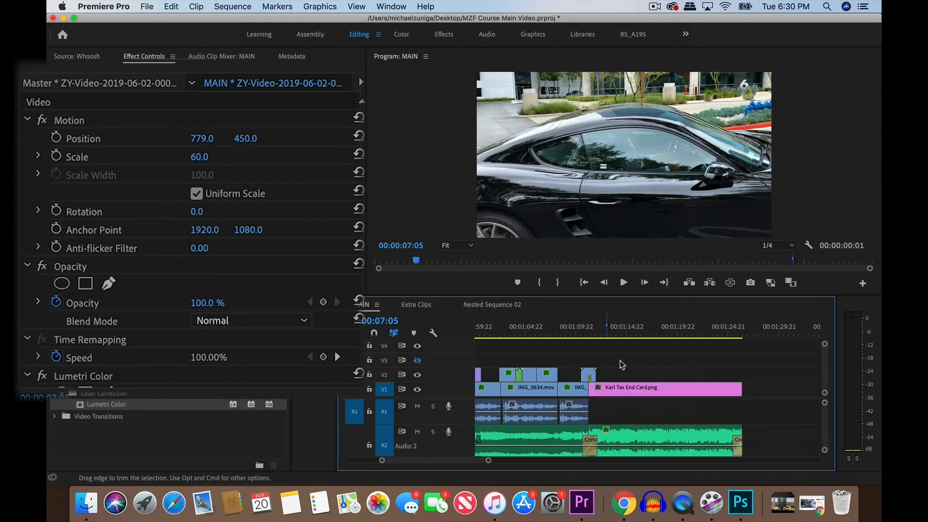
scroll(619, 363, "left", 2)
left_click(638, 328)
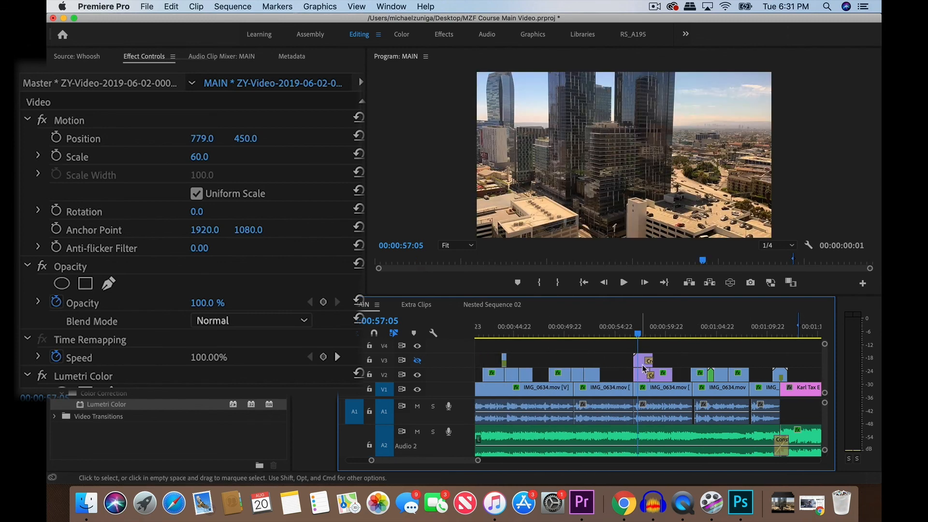
left_click(643, 374)
right_click(643, 374)
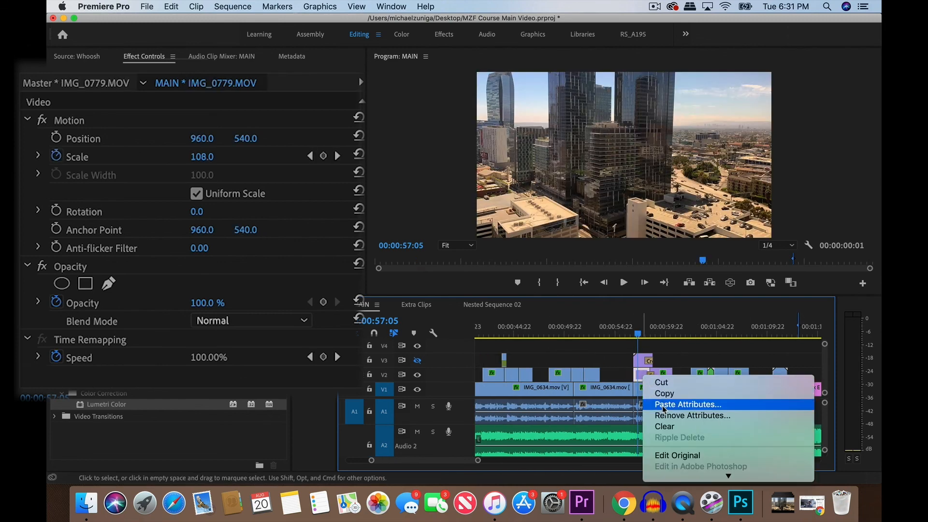
left_click(677, 405)
left_click(543, 439)
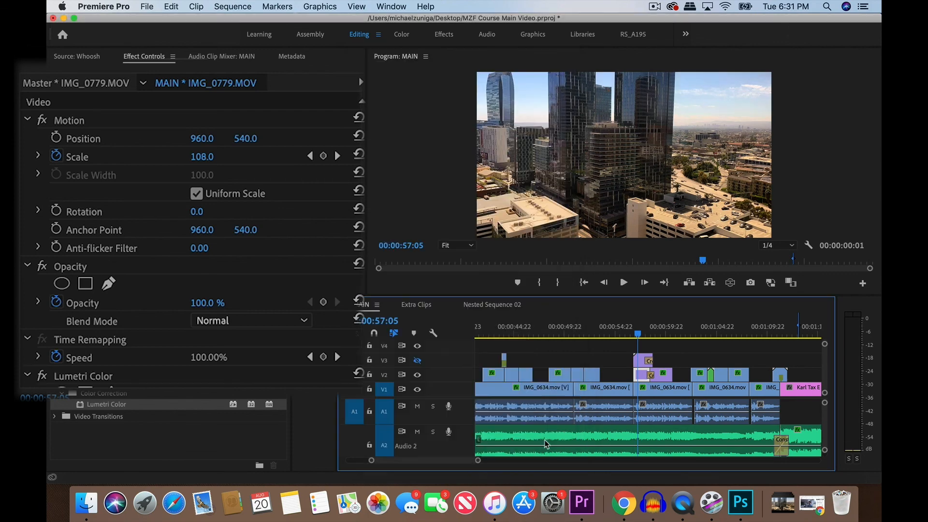
scroll(194, 242, "down", 3)
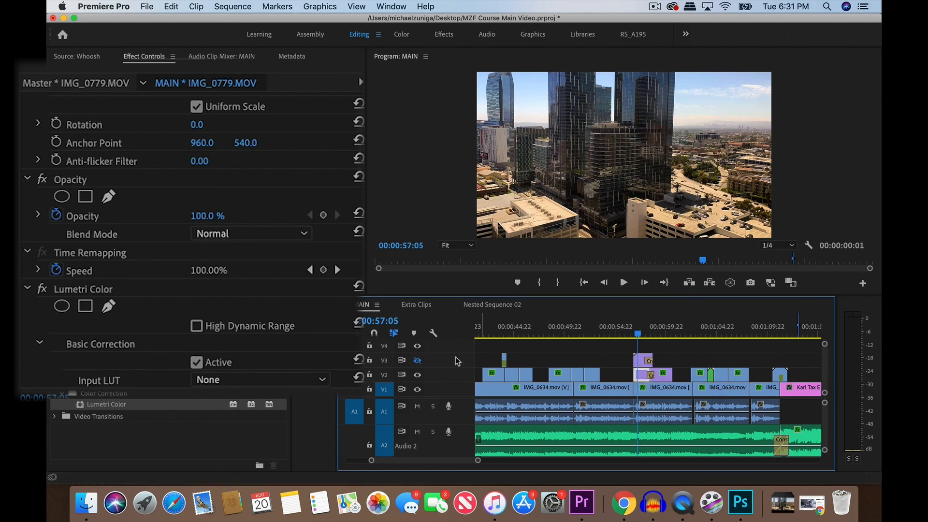
Toggle track V3's output to compare the picture with and without overlays at 00:00:57:05, 00:00:36:06 and 00:00:31:10, finishing with V3 shown
left_click(417, 360)
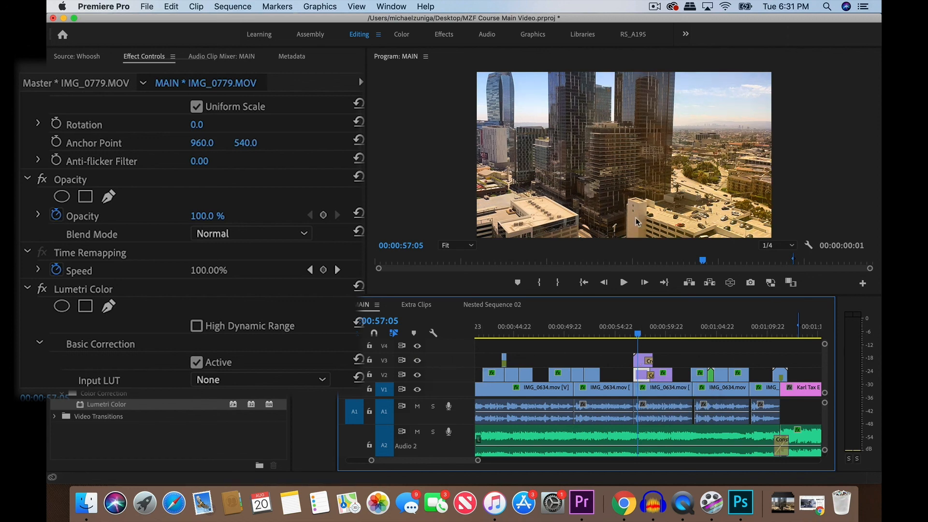
scroll(669, 363, "left", 2)
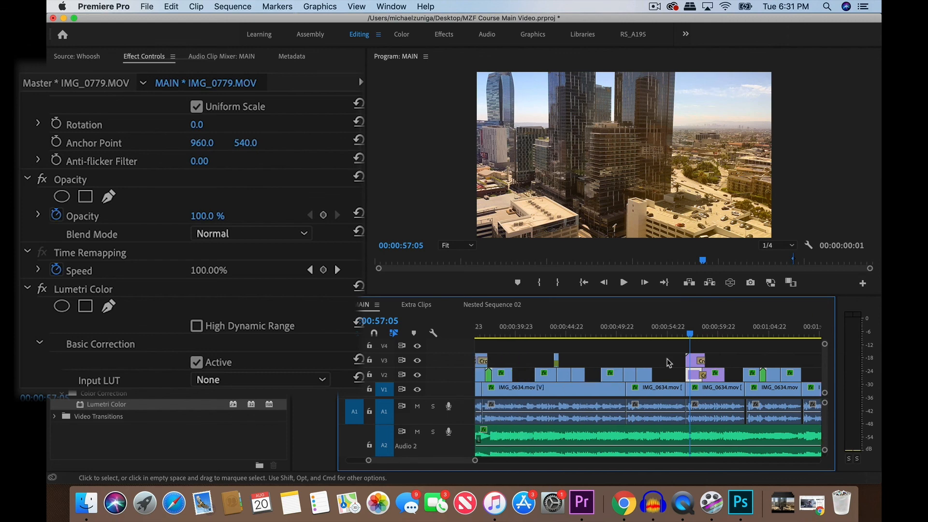
left_click(419, 361)
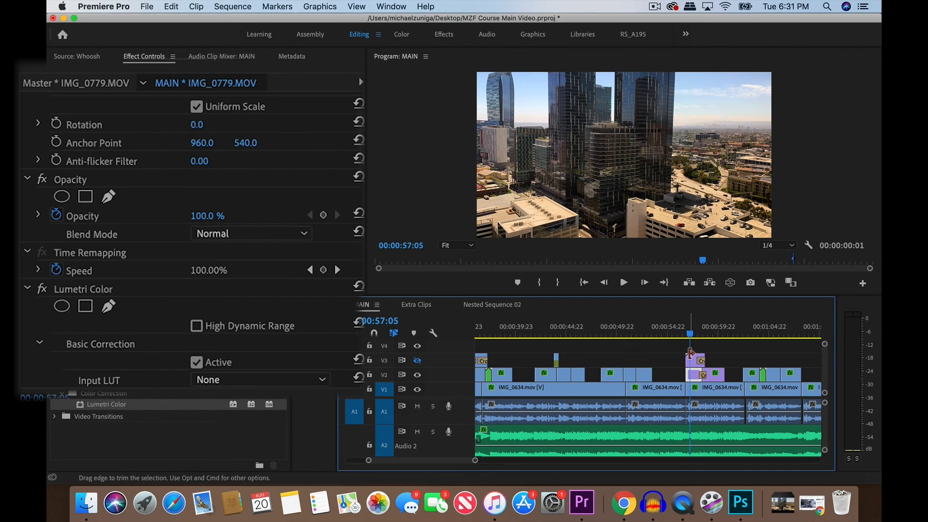
scroll(675, 365, "up", 3)
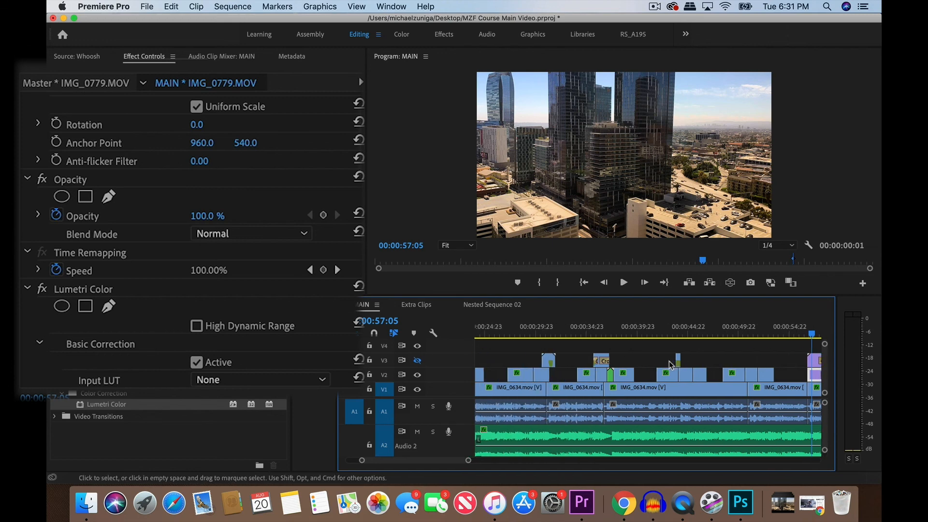
left_click(600, 325)
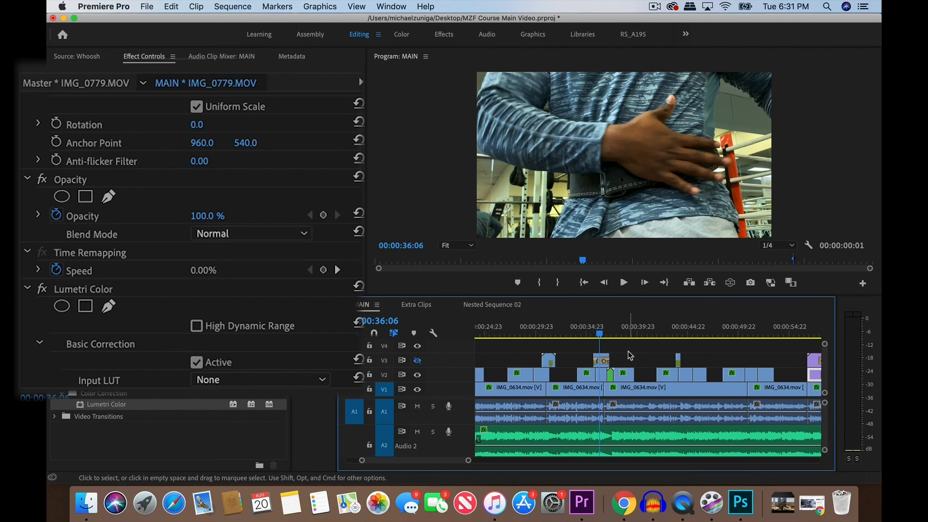
left_click(418, 360)
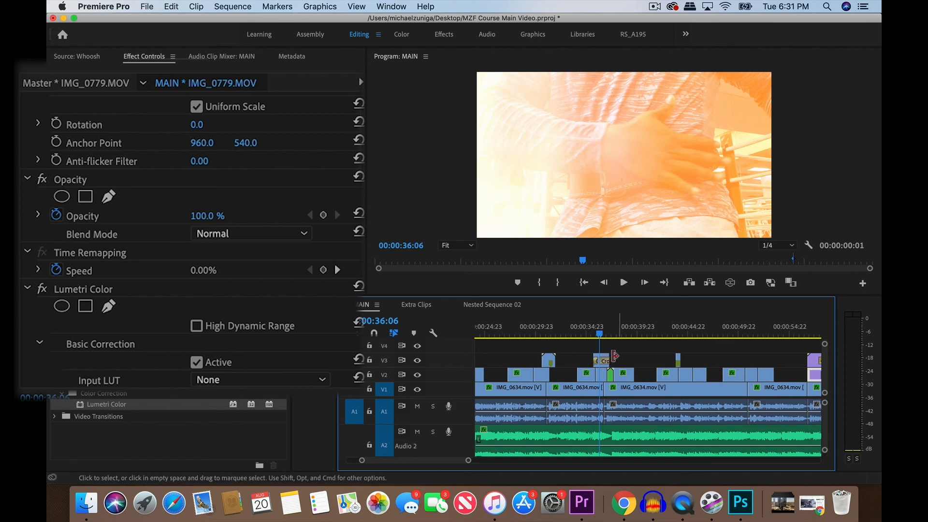
left_click(546, 329)
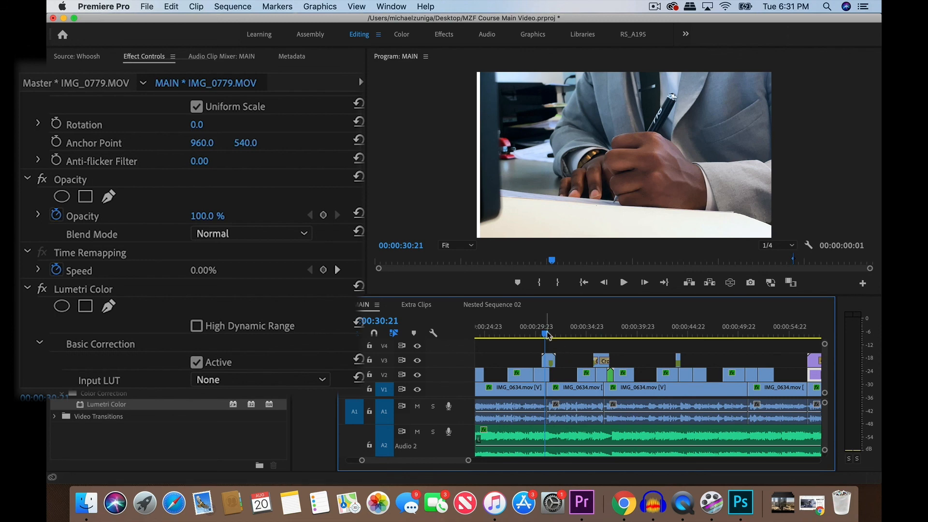
left_click_drag(548, 336, 551, 335)
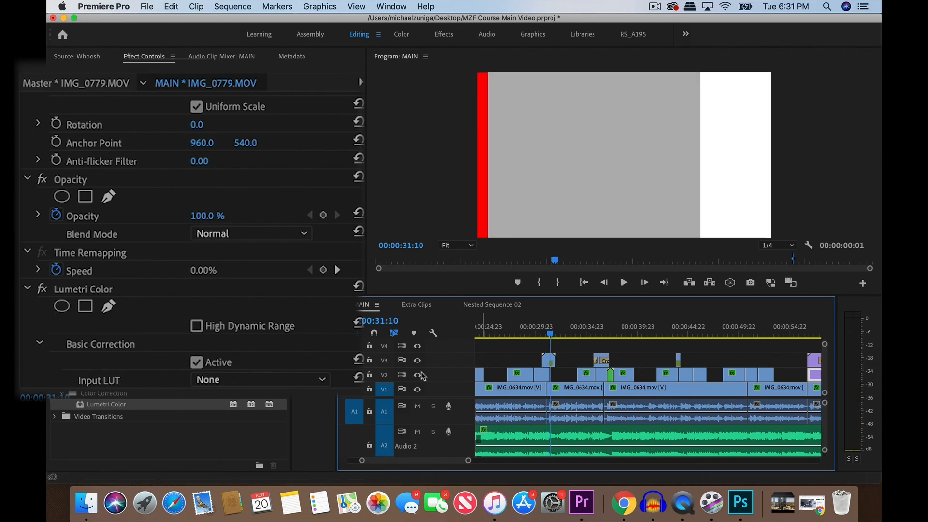
left_click(417, 361)
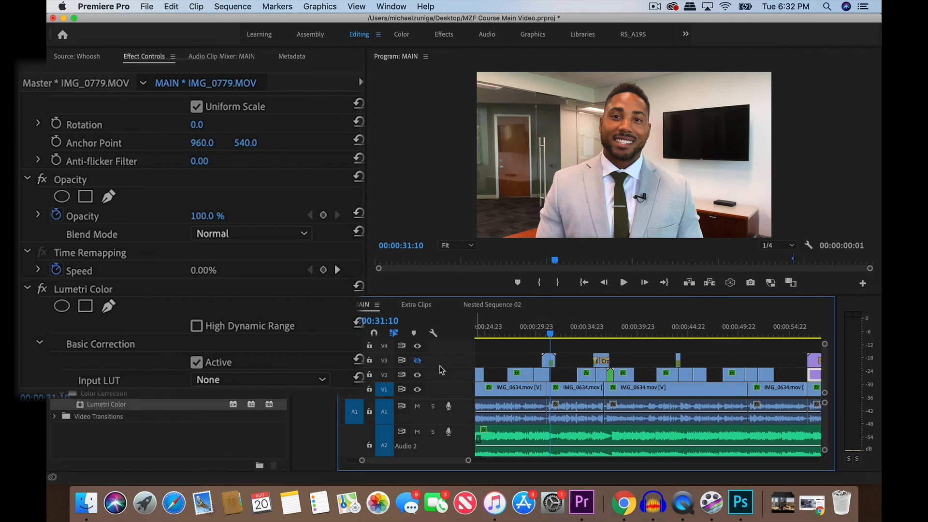
left_click(417, 360)
Show the whole MAIN timeline with no clip selected and view the end card at 00:01:18:16
key("minus")
key("minus")
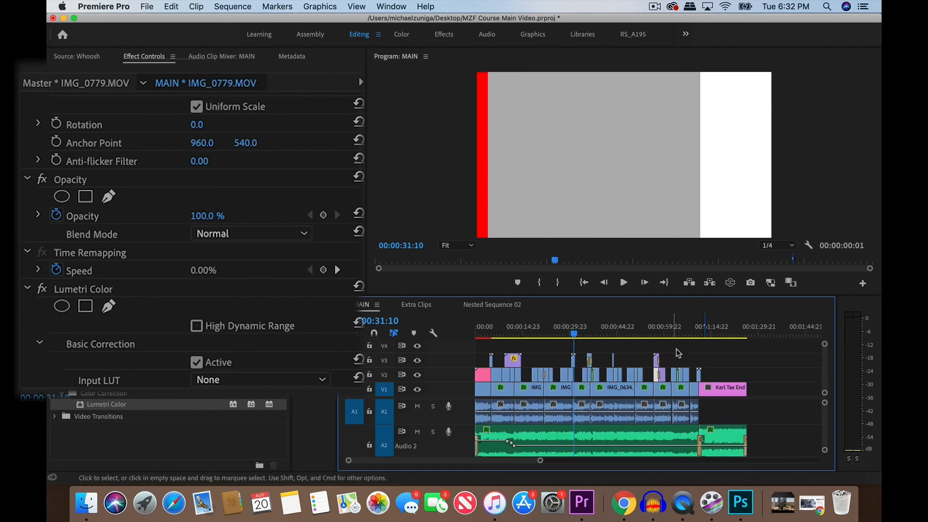
left_click(705, 350)
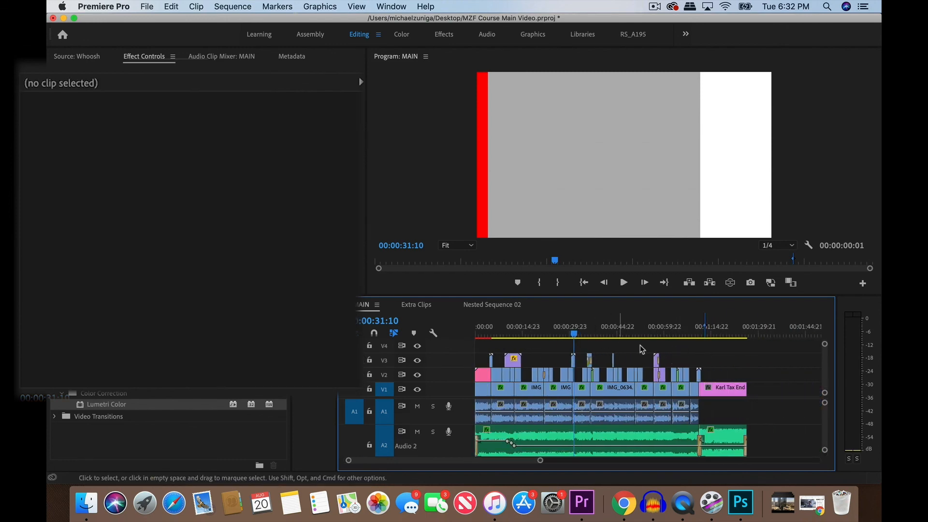
left_click(723, 334)
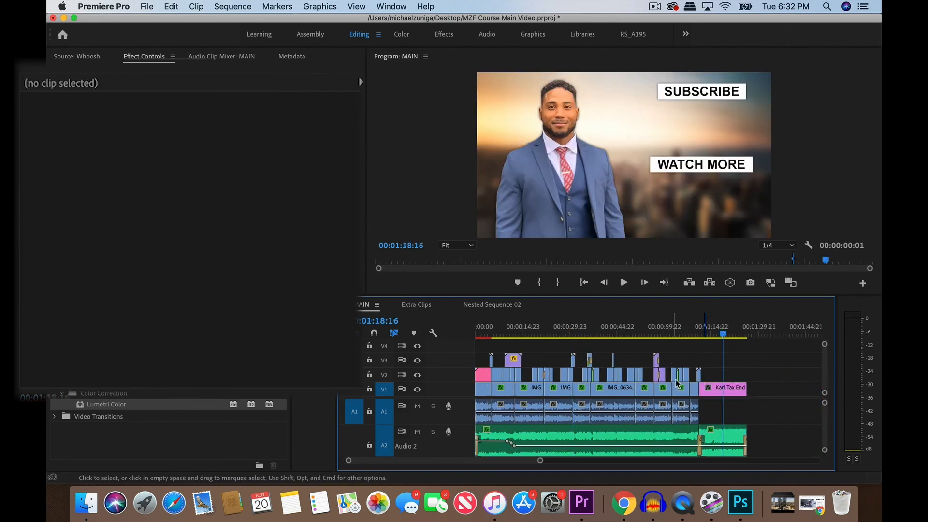